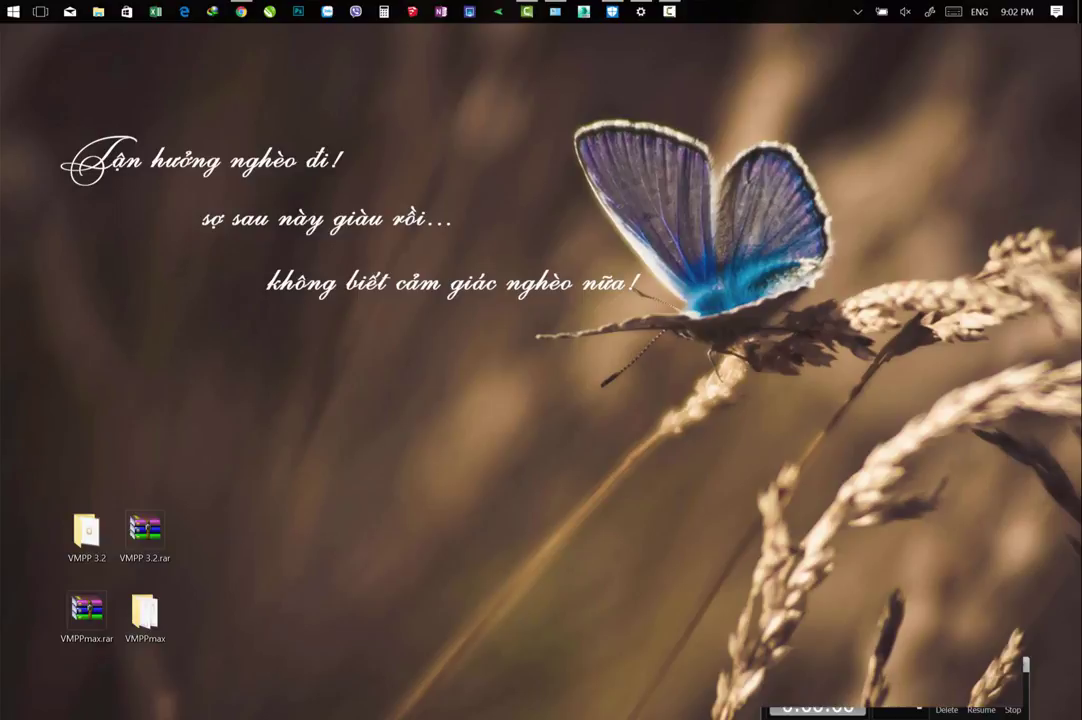
Open the VMPP 3.2 folder maximized and launch the VMPPmax 3.2.exe installer.
{"action": "right_click", "coordinate": [87, 530]}
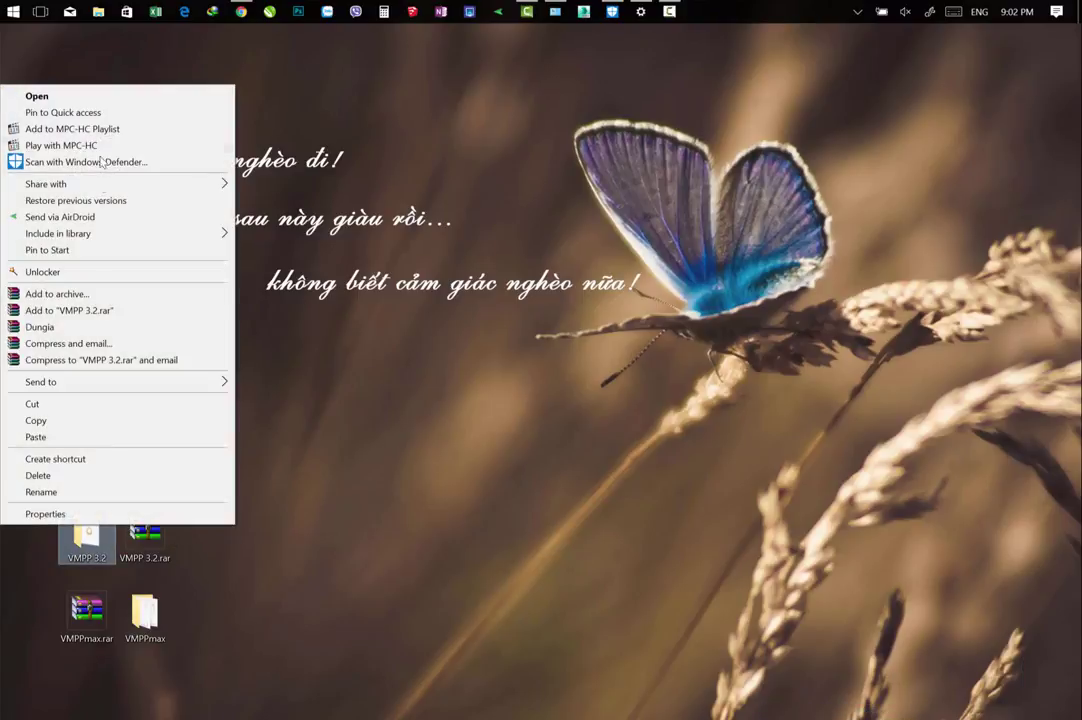
{"action": "left_click", "coordinate": [90, 96]}
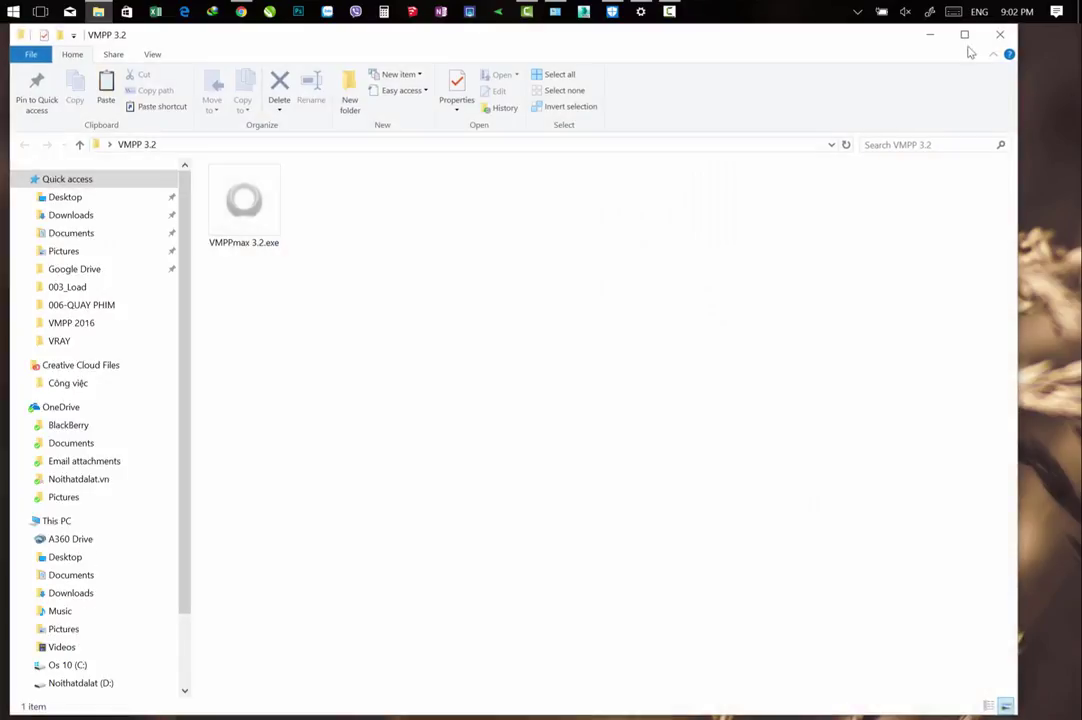
{"action": "left_click", "coordinate": [963, 40]}
{"action": "right_click", "coordinate": [245, 203]}
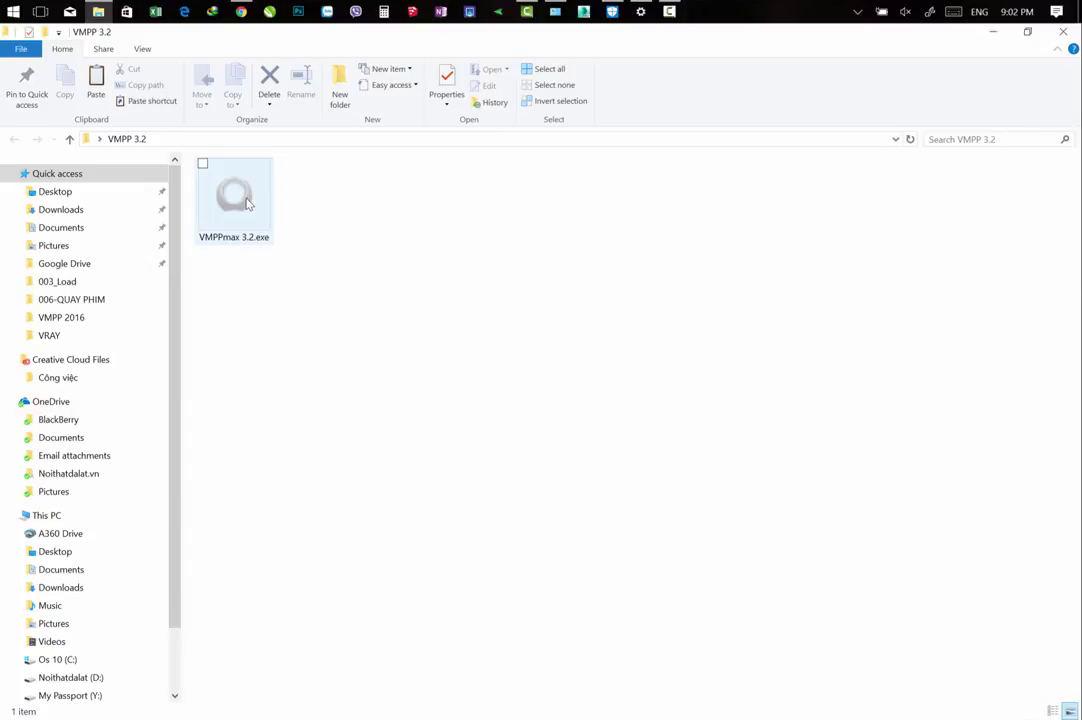
{"action": "left_click", "coordinate": [174, 209]}
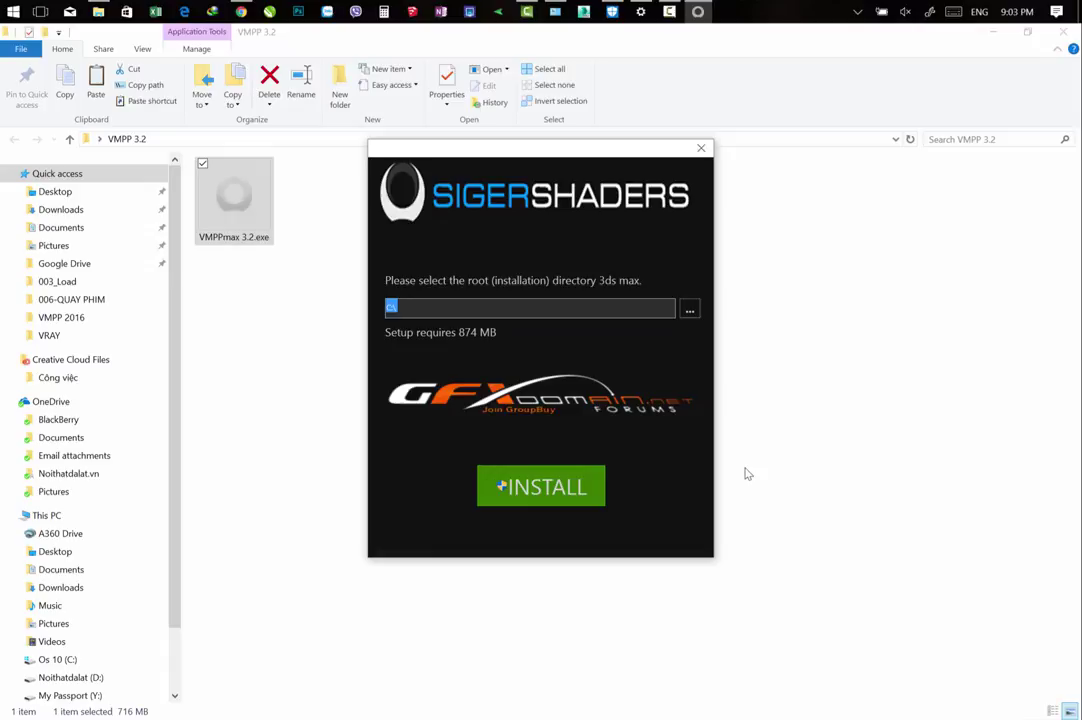
Set C:\Program Files\Autodesk\3ds Max 2016 as the install directory and start installing.
{"action": "left_click", "coordinate": [689, 310]}
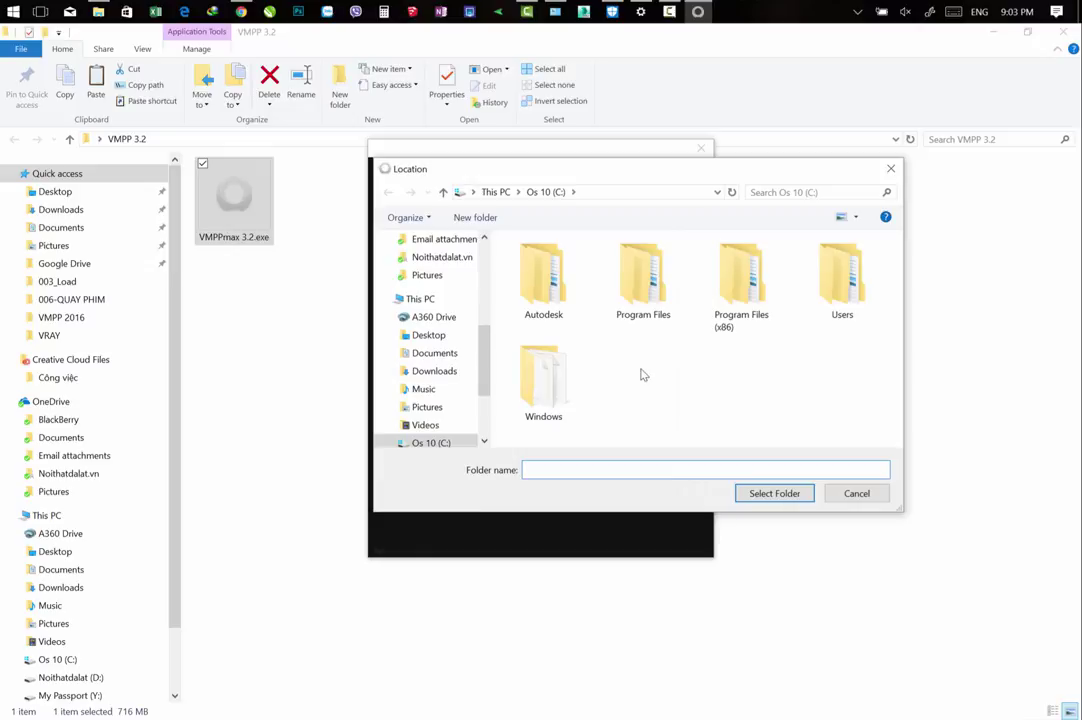
{"action": "left_click", "coordinate": [634, 297]}
{"action": "double_click", "coordinate": [634, 297]}
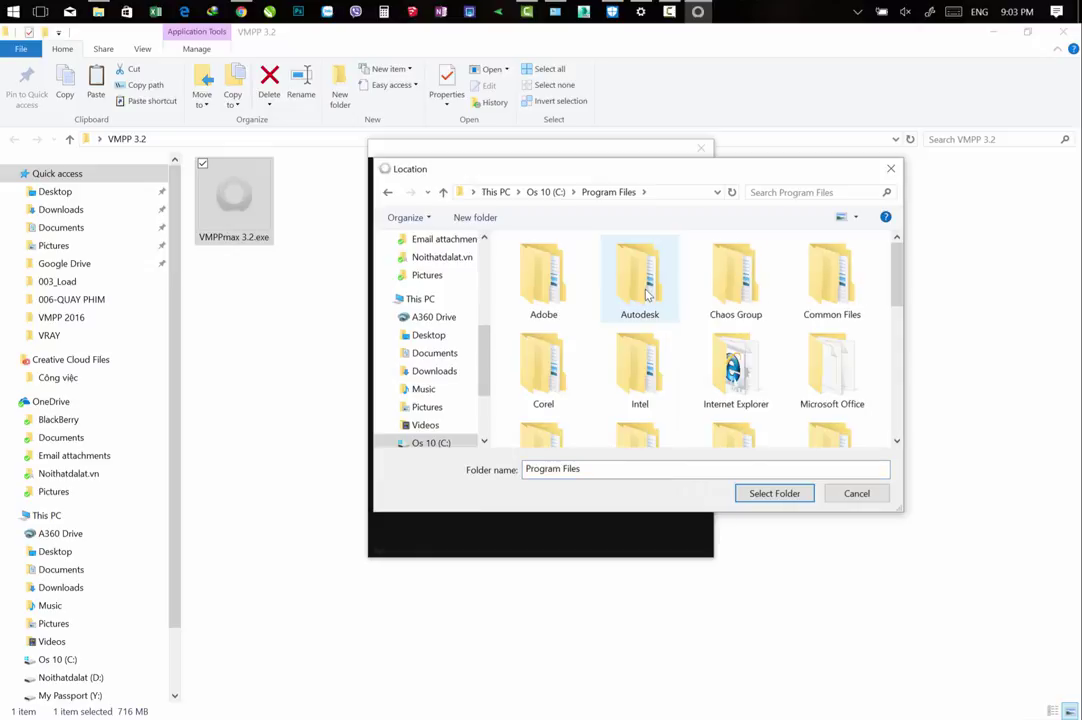
{"action": "double_click", "coordinate": [645, 283]}
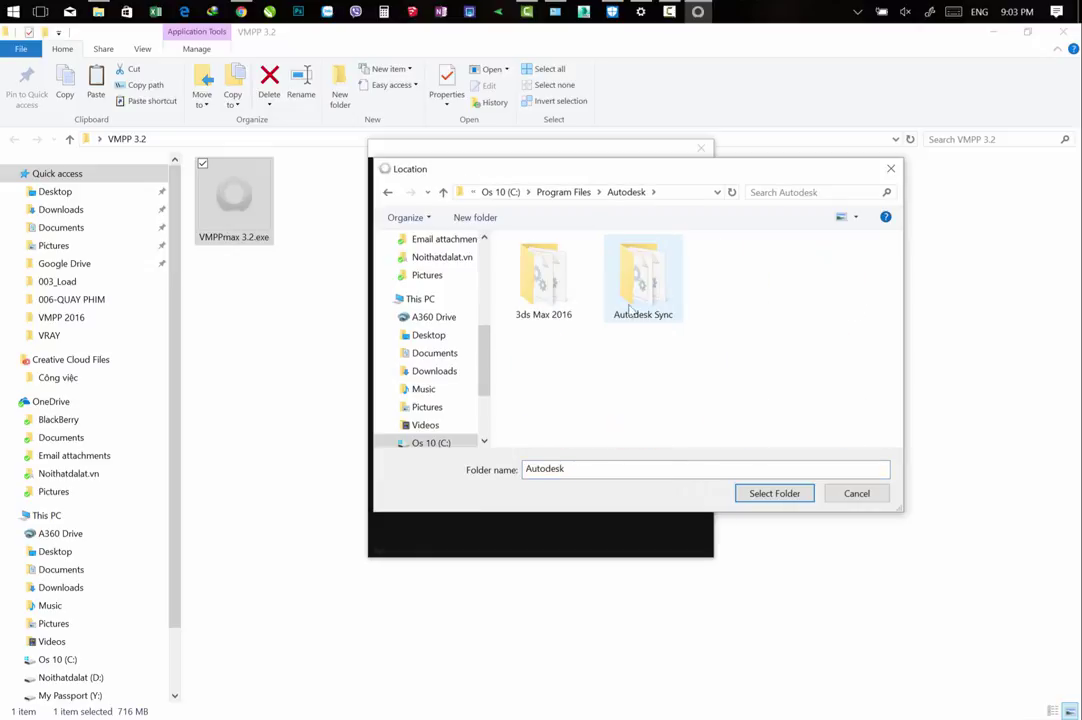
{"action": "double_click", "coordinate": [551, 293]}
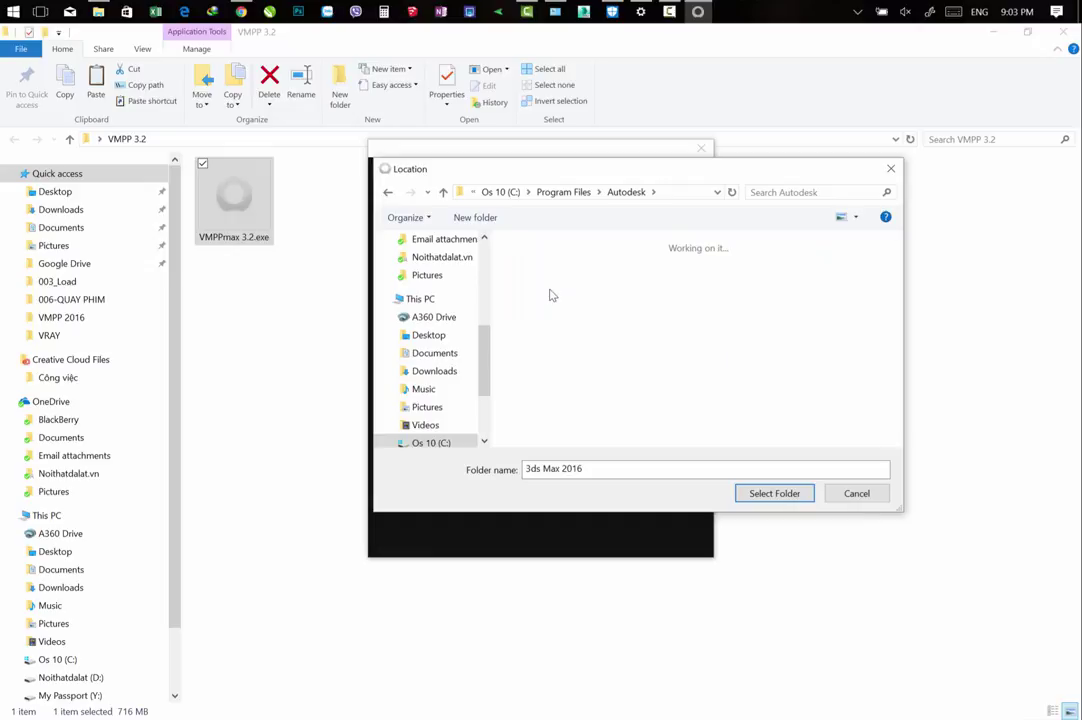
{"action": "left_click", "coordinate": [774, 493]}
{"action": "left_click", "coordinate": [527, 486]}
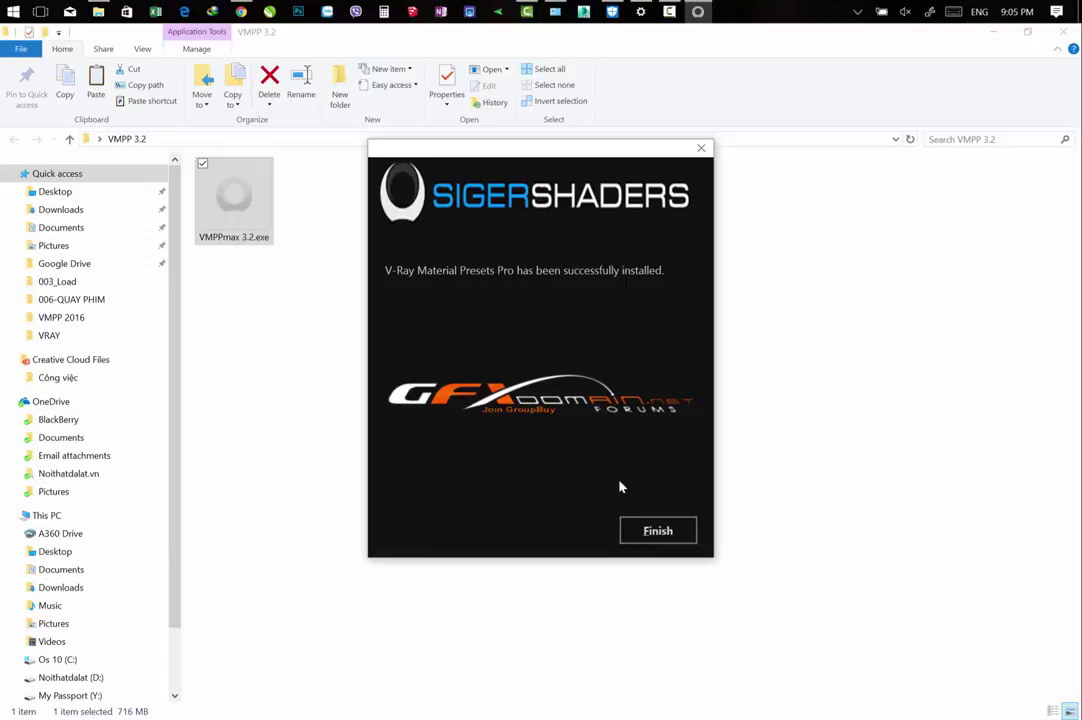
Finish the VMPP installer and close the VMPP 3.2 folder window.
{"action": "left_click", "coordinate": [658, 532]}
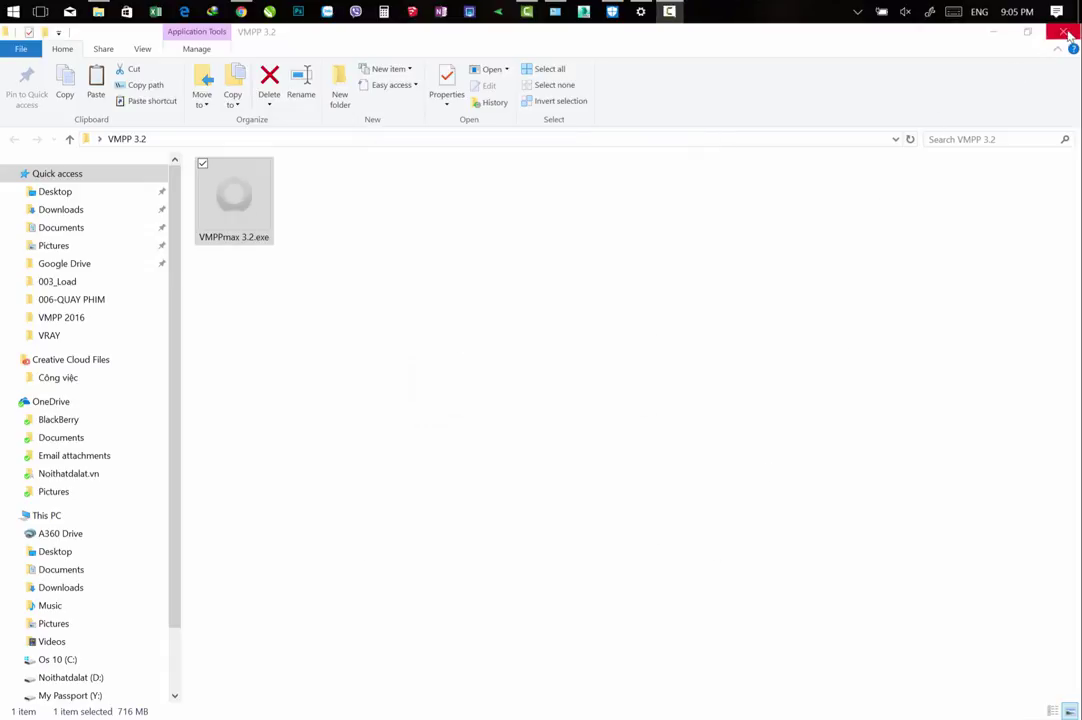
{"action": "left_click", "coordinate": [1065, 32]}
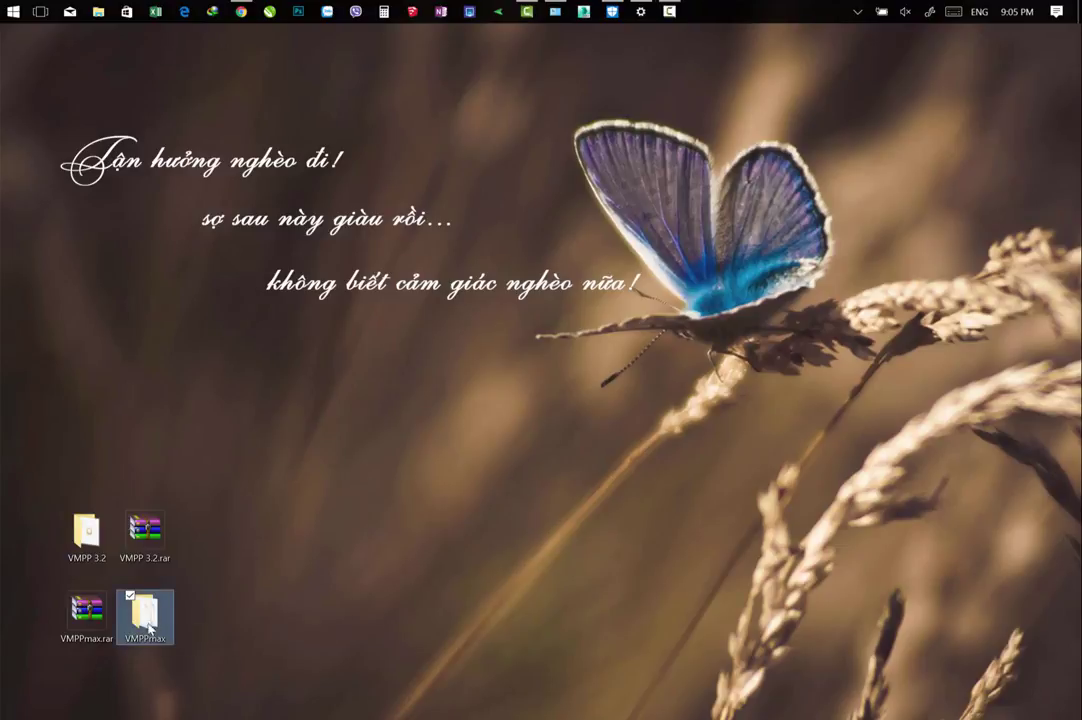
Copy all 21 items in the desktop VMPPmax\userlib folder, then return to VMPPmax.
{"action": "right_click", "coordinate": [143, 607]}
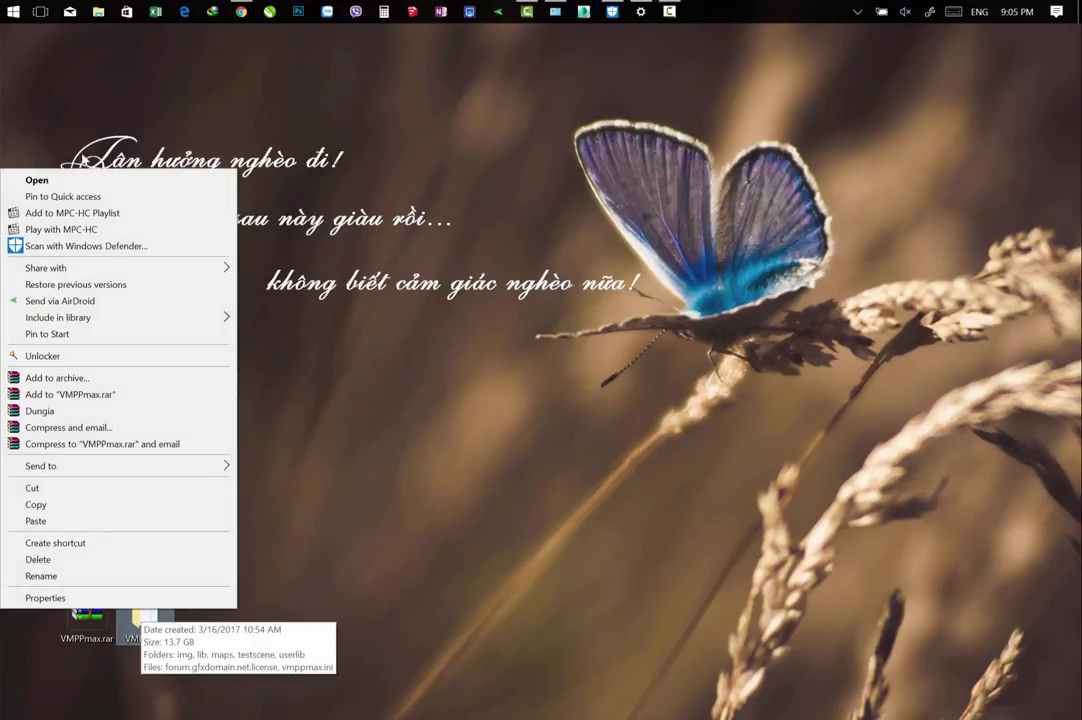
{"action": "left_click", "coordinate": [55, 180]}
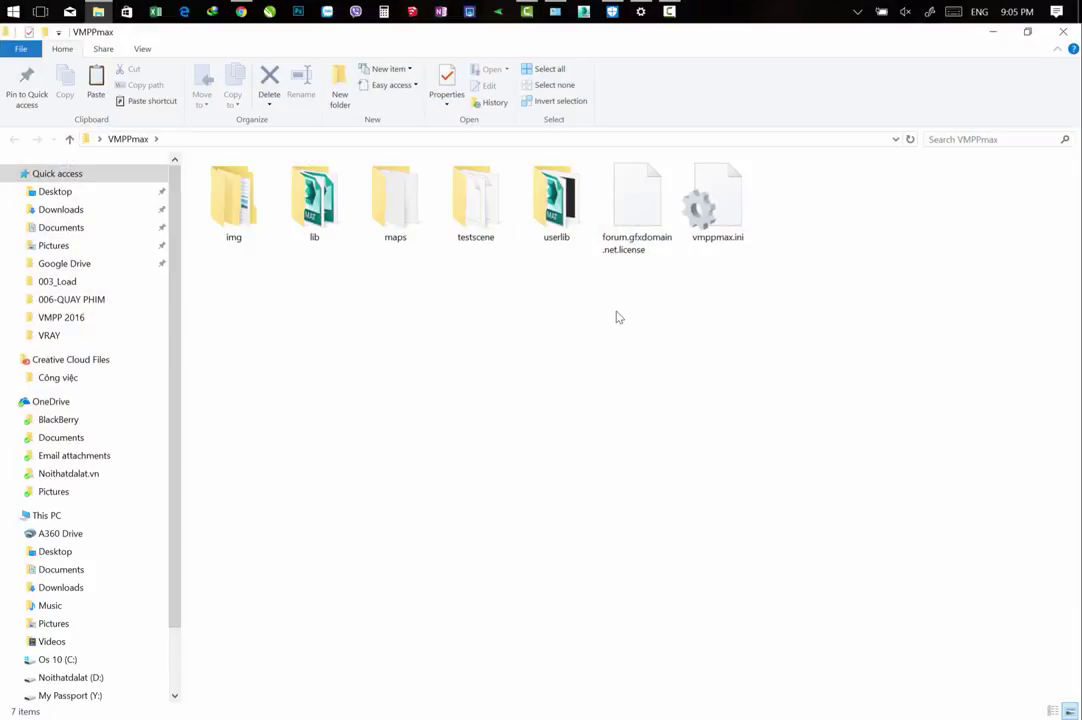
{"action": "double_click", "coordinate": [561, 203]}
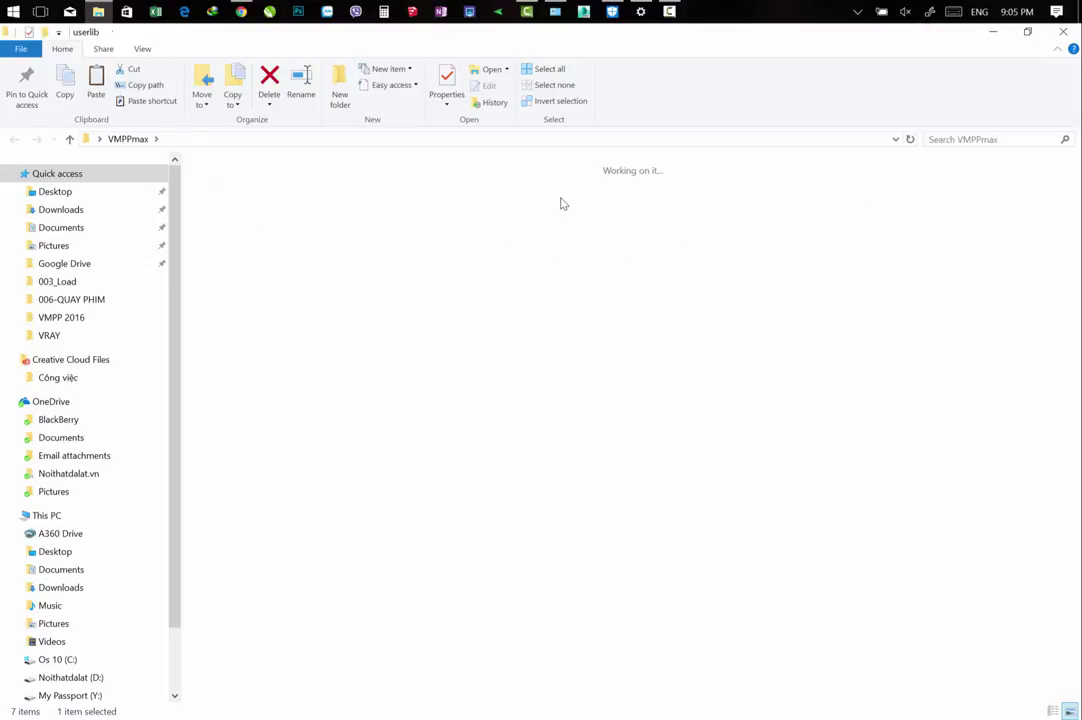
{"action": "left_click", "coordinate": [236, 192]}
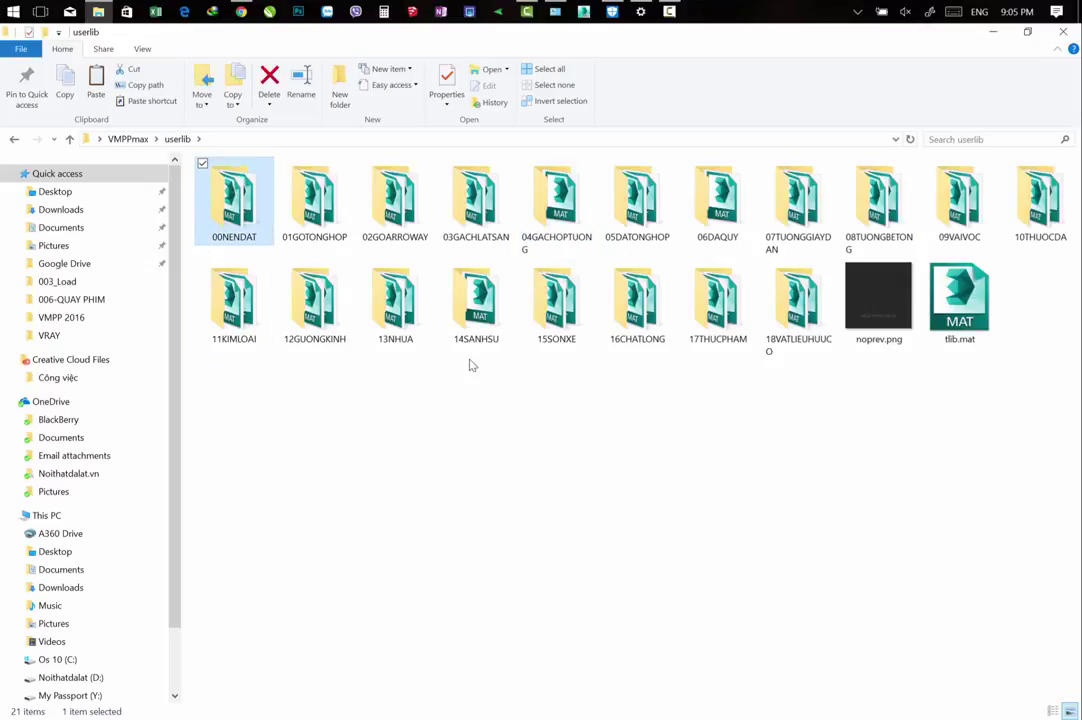
{"action": "left_click_drag", "start_coordinate": [1060, 385], "coordinate": [198, 150]}
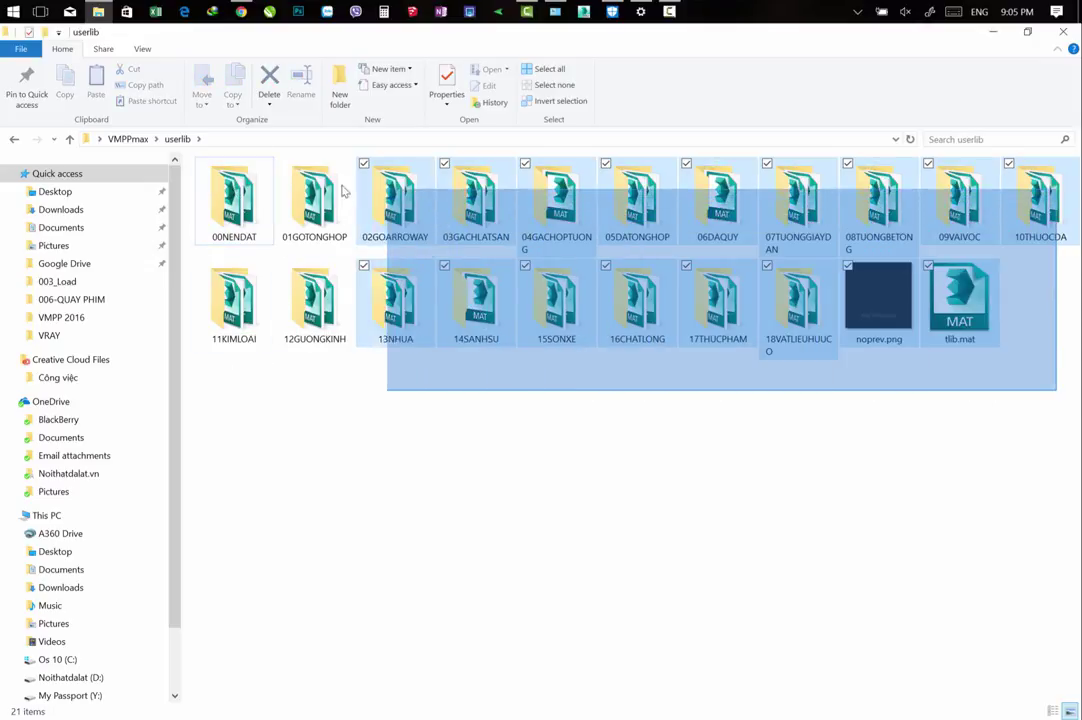
{"action": "right_click", "coordinate": [232, 190]}
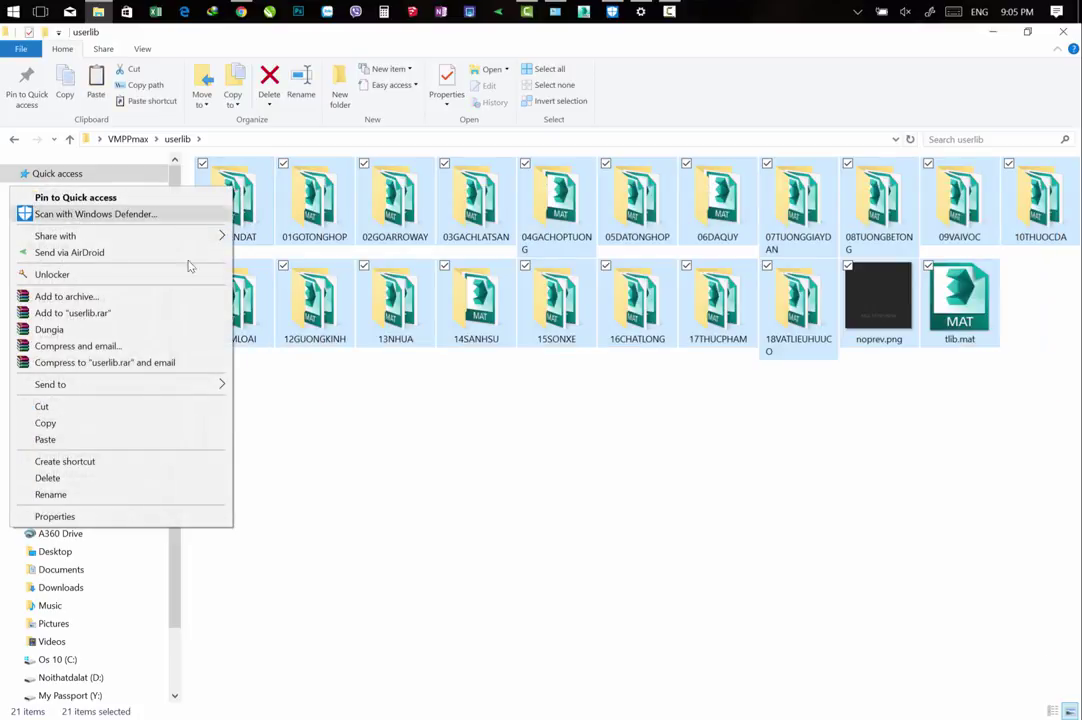
{"action": "left_click", "coordinate": [135, 425]}
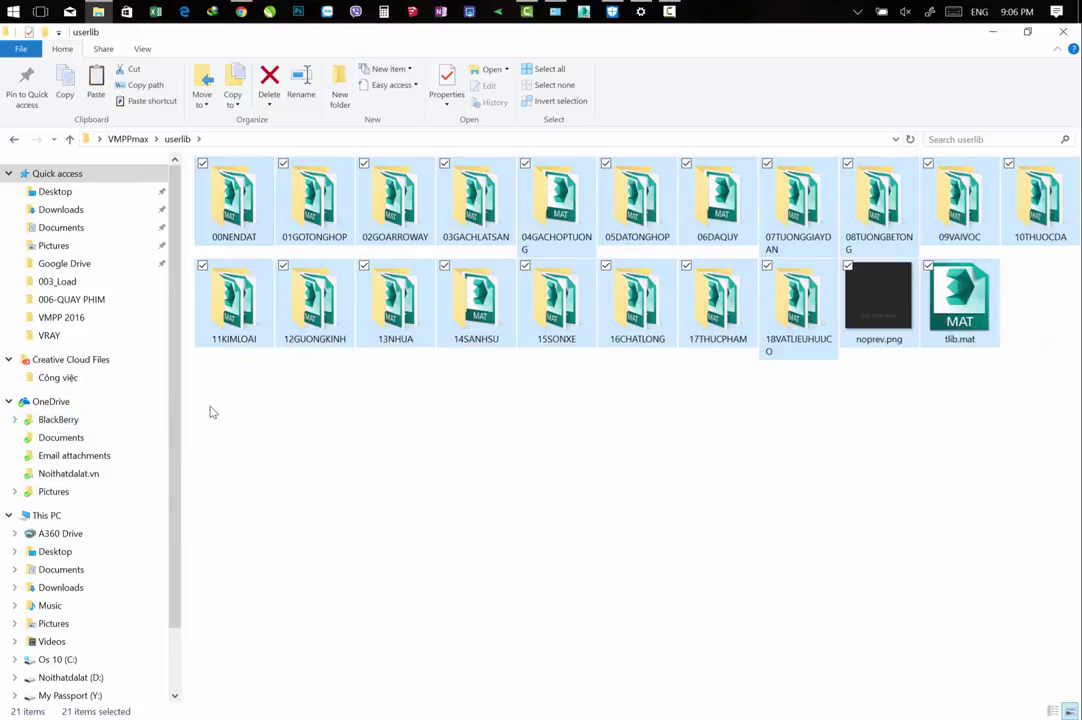
{"action": "left_click", "coordinate": [70, 136]}
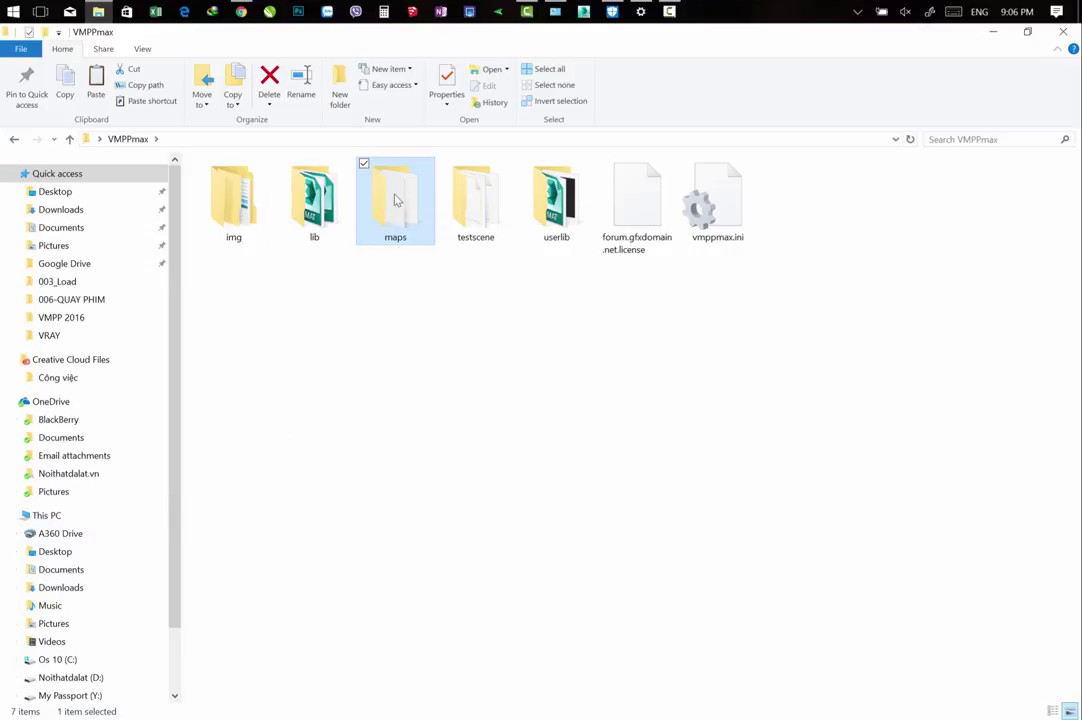
Copy the userlib folder and open the VMPPmax folder on drive Os 10 (C:).
{"action": "left_click", "coordinate": [550, 215]}
{"action": "left_click", "coordinate": [458, 213]}
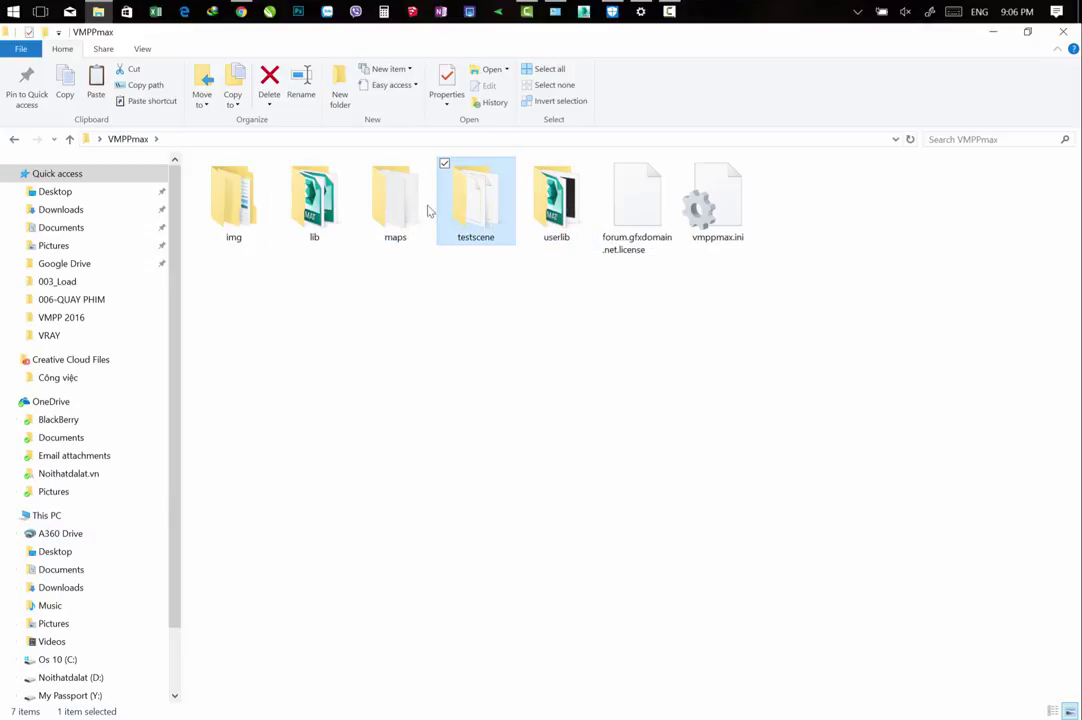
{"action": "left_click", "coordinate": [362, 178]}
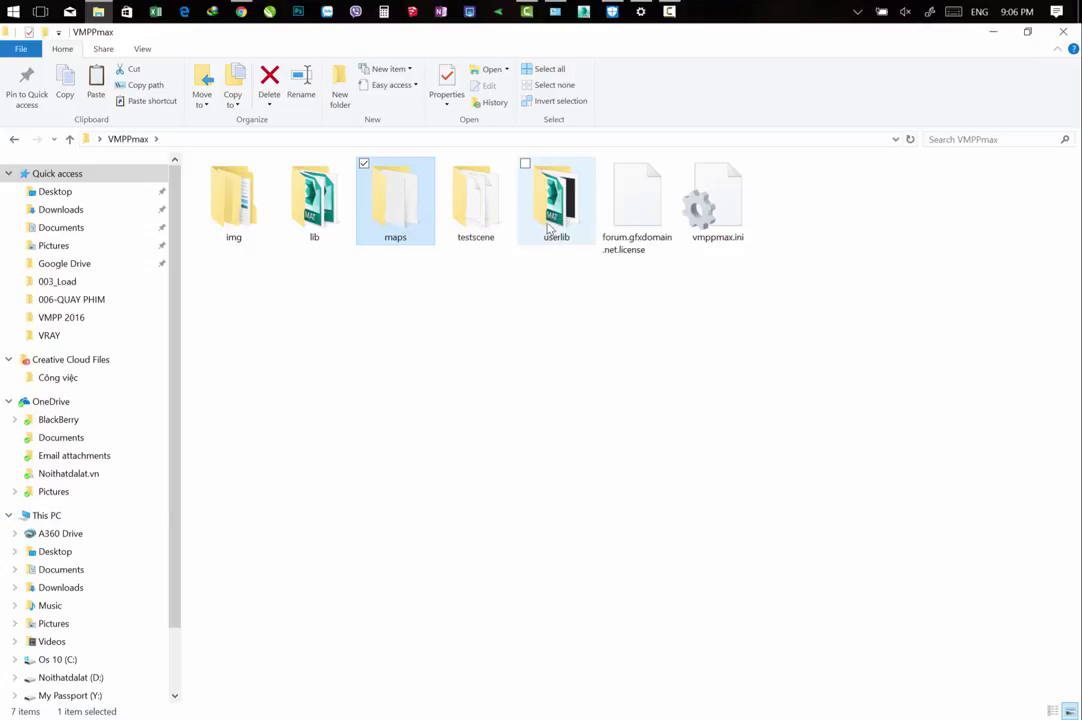
{"action": "right_click", "coordinate": [552, 218]}
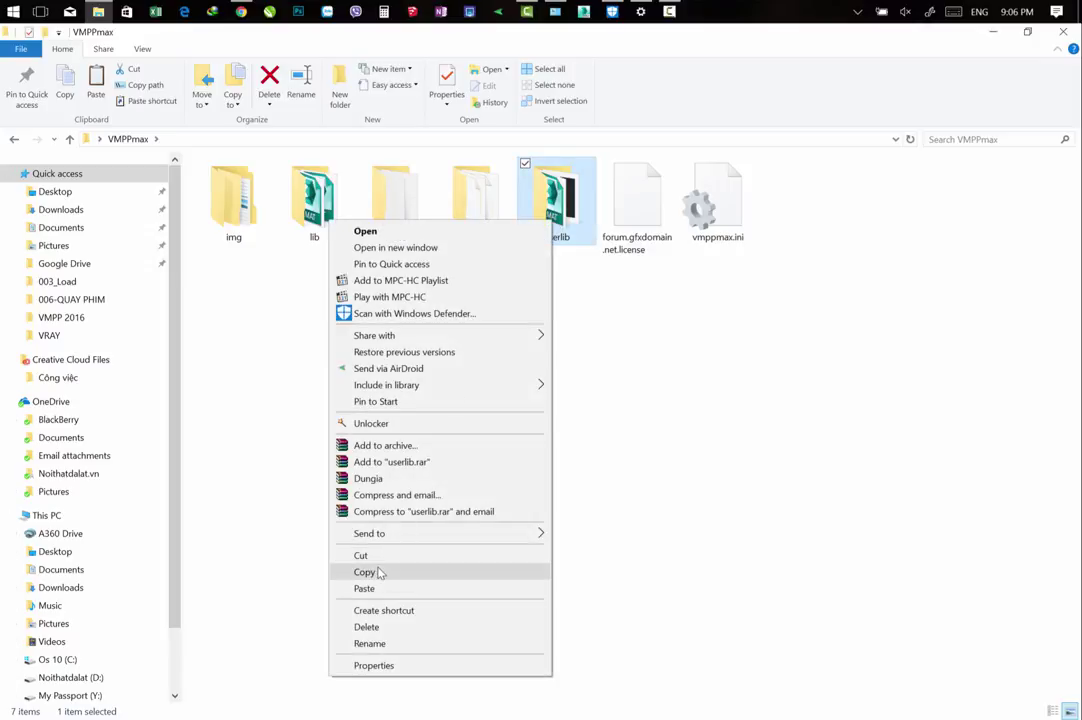
{"action": "left_click", "coordinate": [379, 573]}
{"action": "right_click", "coordinate": [535, 185]}
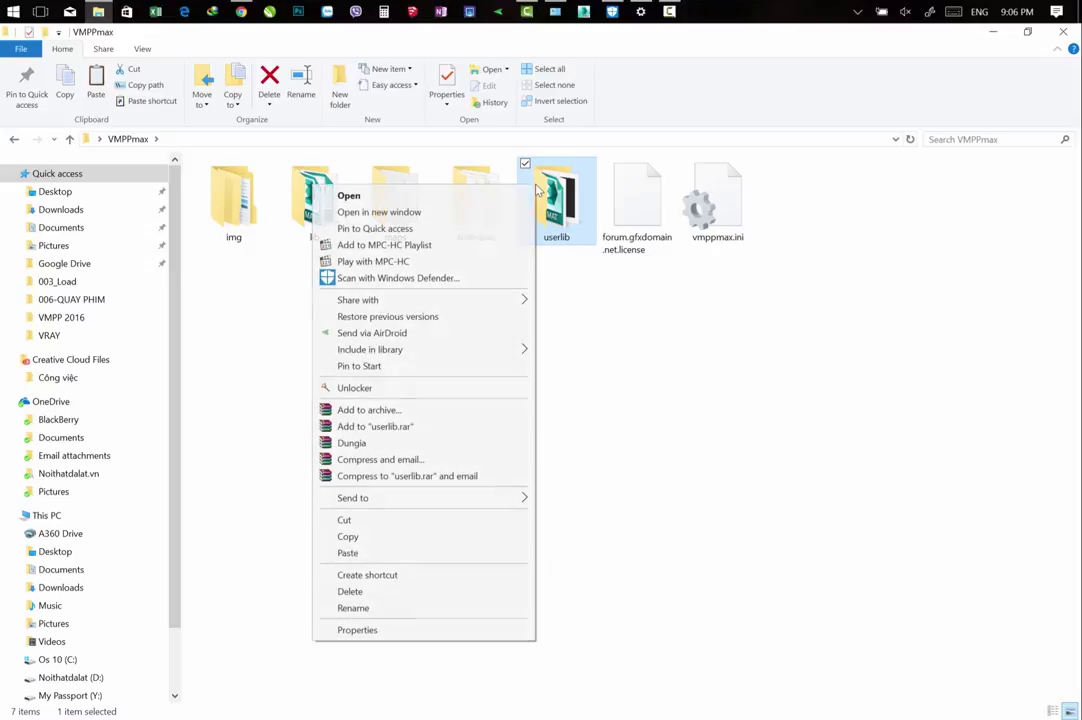
{"action": "left_click", "coordinate": [391, 535]}
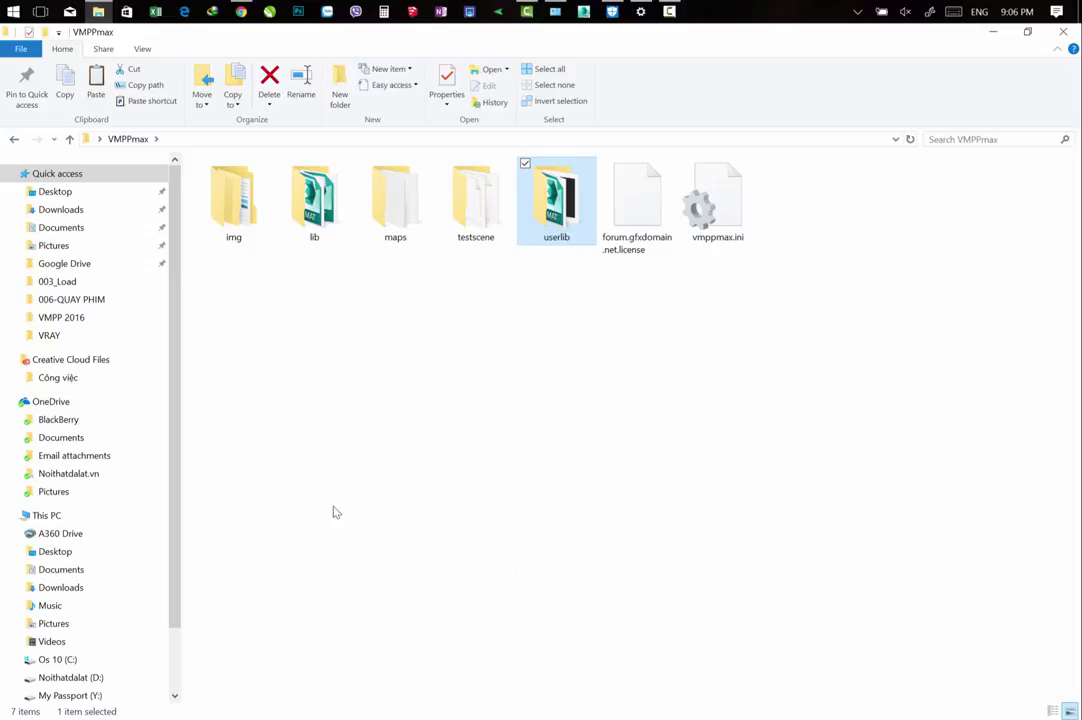
{"action": "left_click", "coordinate": [62, 659]}
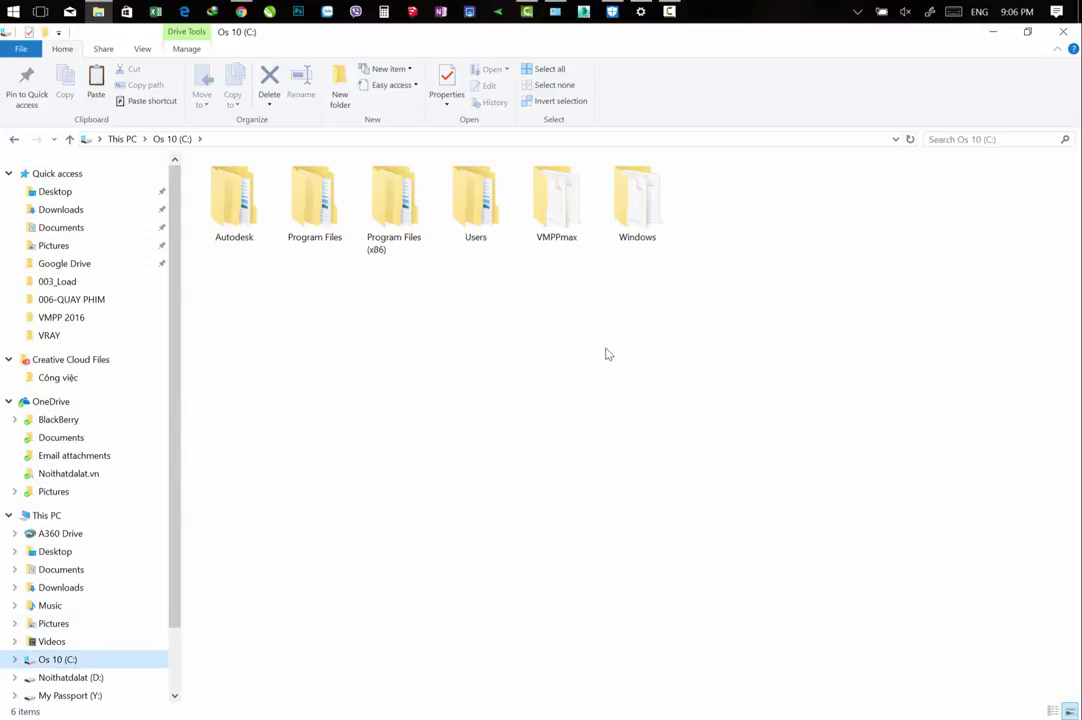
{"action": "double_click", "coordinate": [556, 220]}
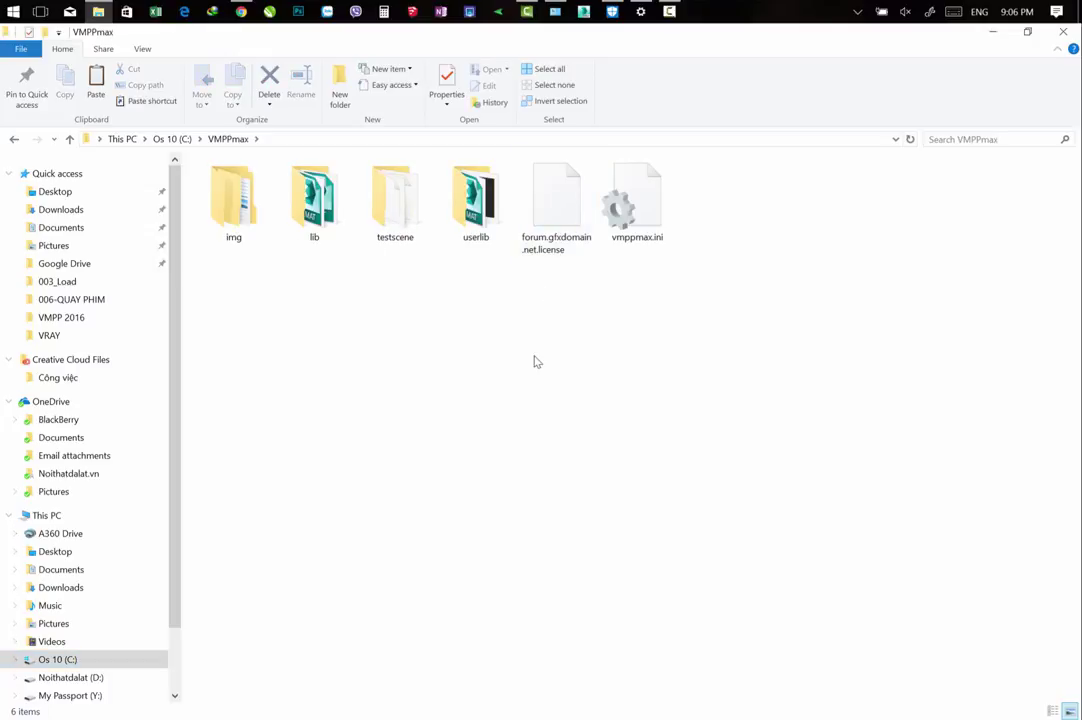
Paste userlib into C:\VMPPmax, replacing the 2 duplicate files, then deselect it.
{"action": "right_click", "coordinate": [466, 293]}
{"action": "left_click", "coordinate": [340, 395]}
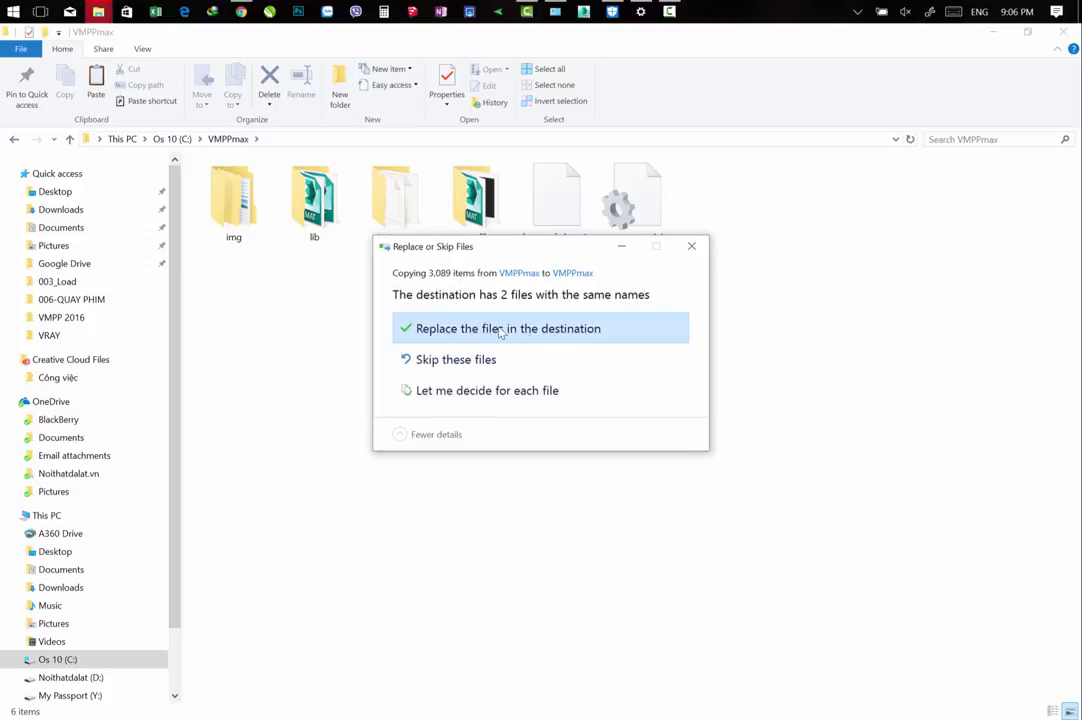
{"action": "left_click", "coordinate": [527, 329]}
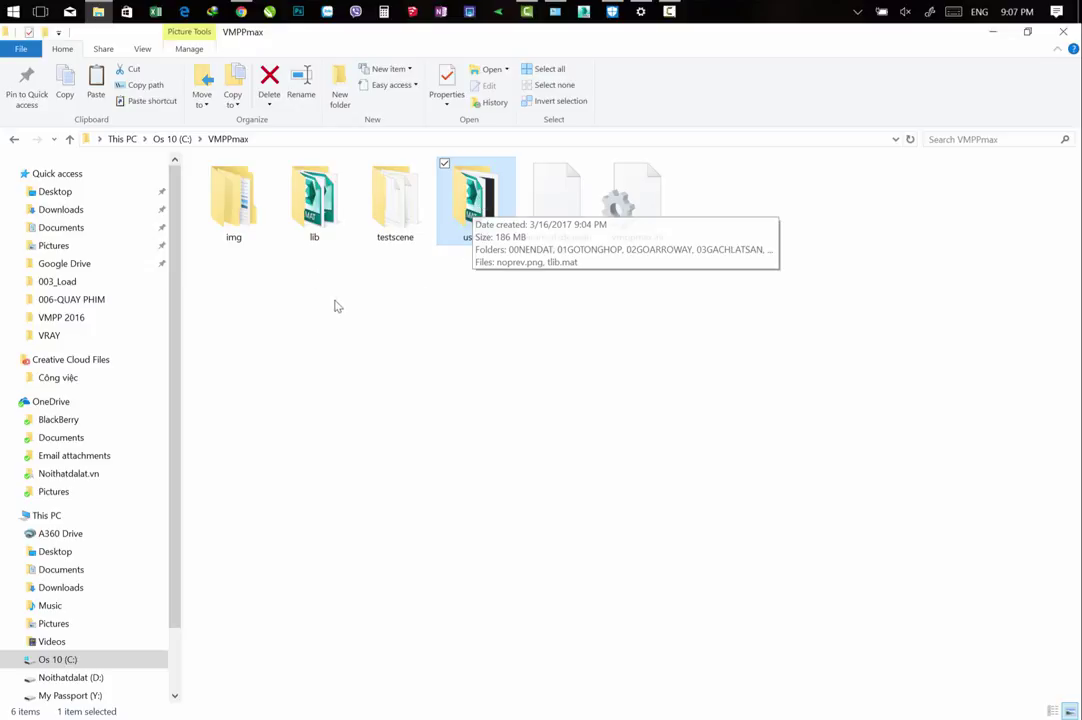
{"action": "left_click", "coordinate": [434, 299]}
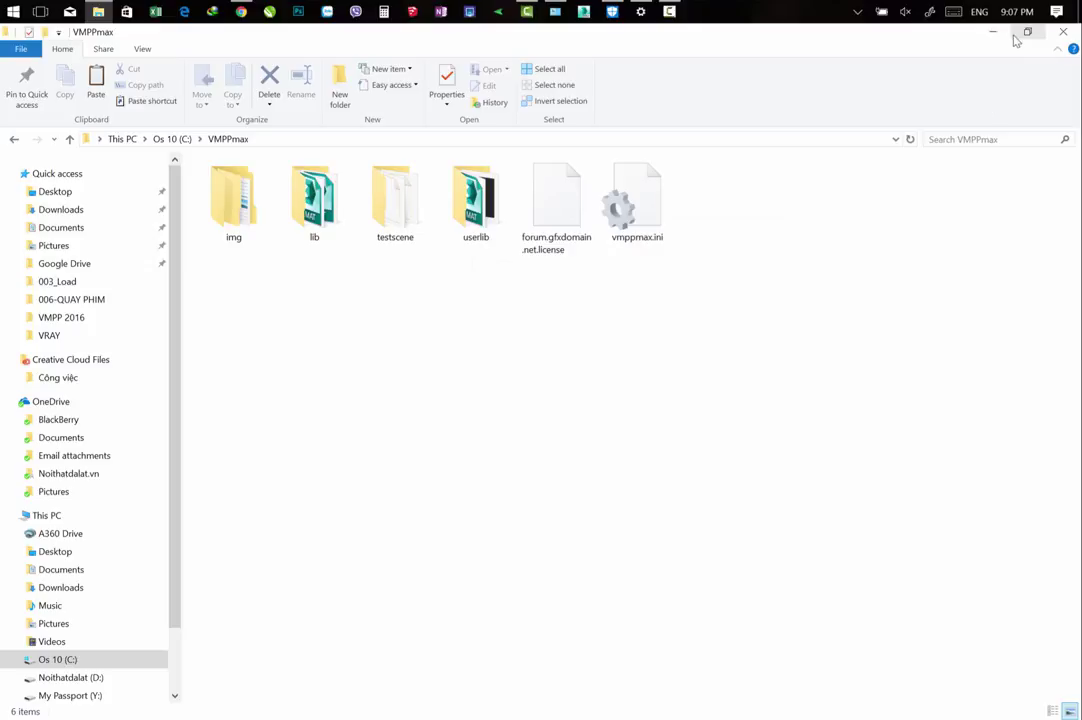
Close the VMPPmax window, refresh the desktop twice, and launch 3ds Max 2016.
{"action": "left_click", "coordinate": [1061, 33]}
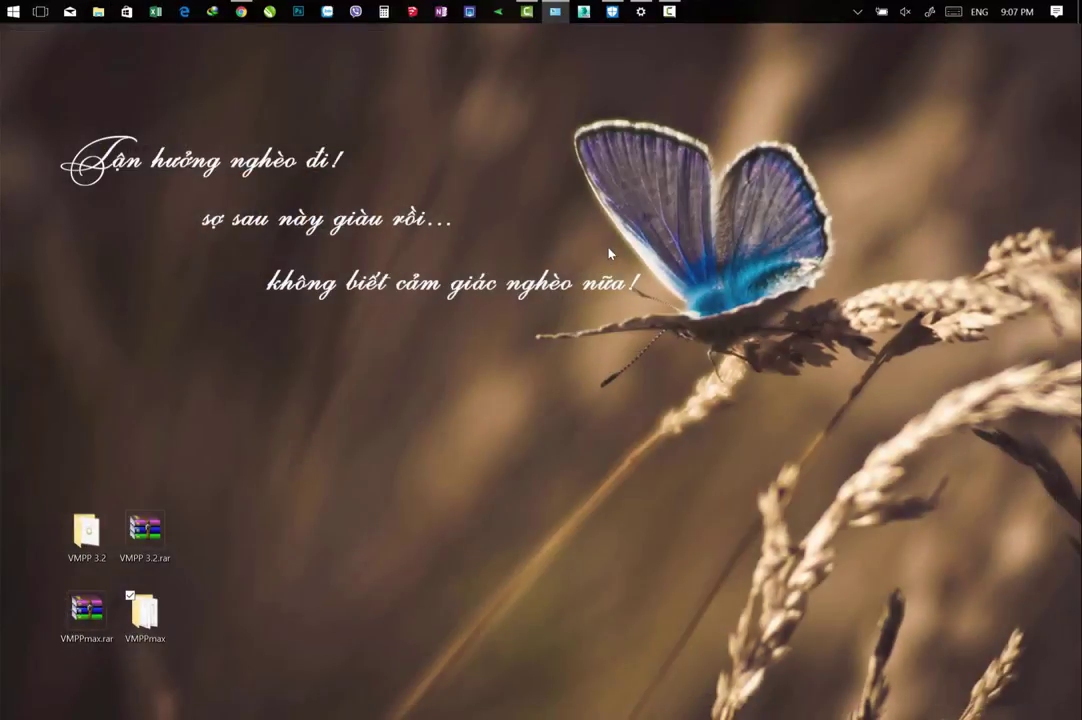
{"action": "right_click", "coordinate": [386, 254]}
{"action": "left_click", "coordinate": [440, 297]}
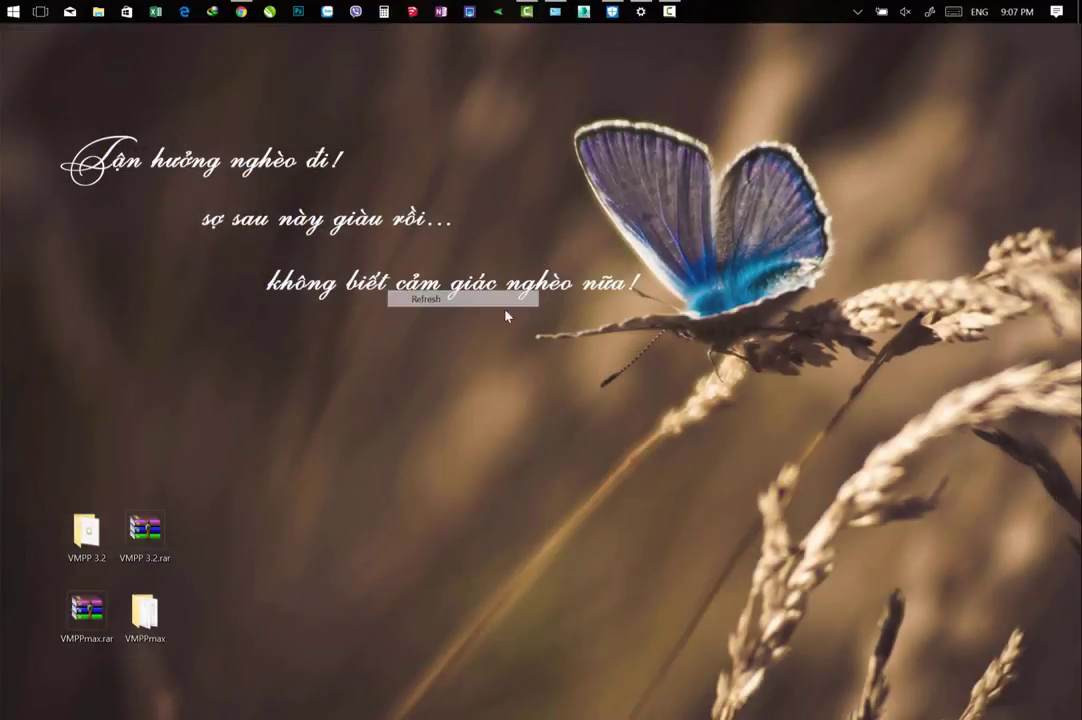
{"action": "right_click", "coordinate": [371, 314]}
{"action": "left_click", "coordinate": [432, 359]}
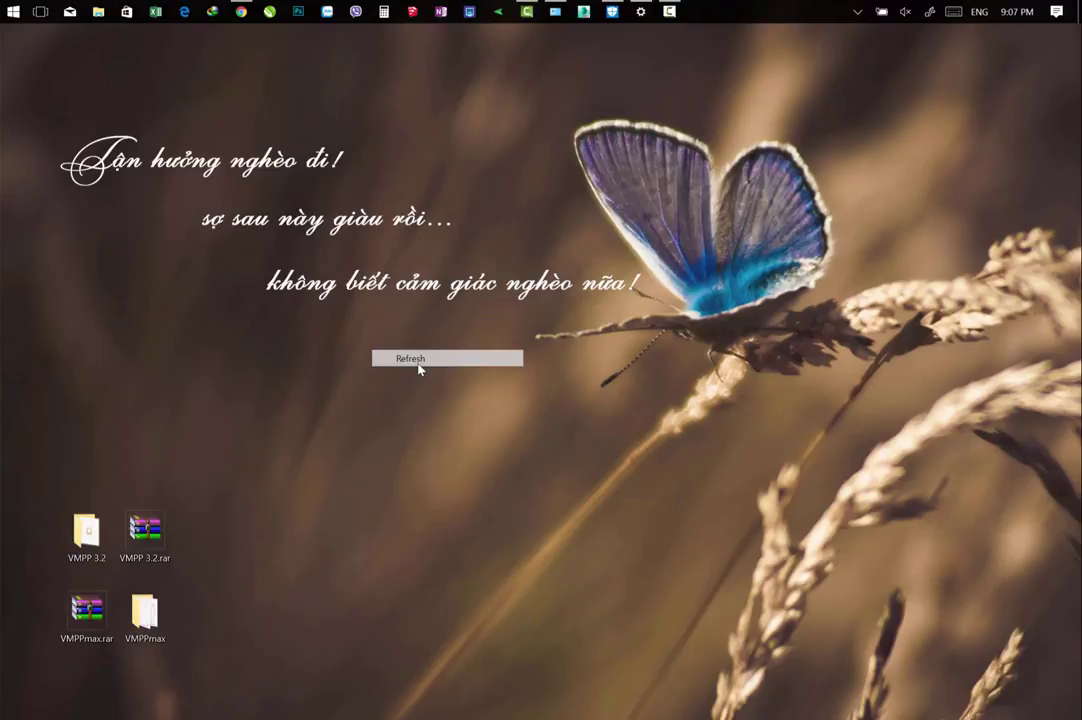
{"action": "left_click", "coordinate": [586, 12]}
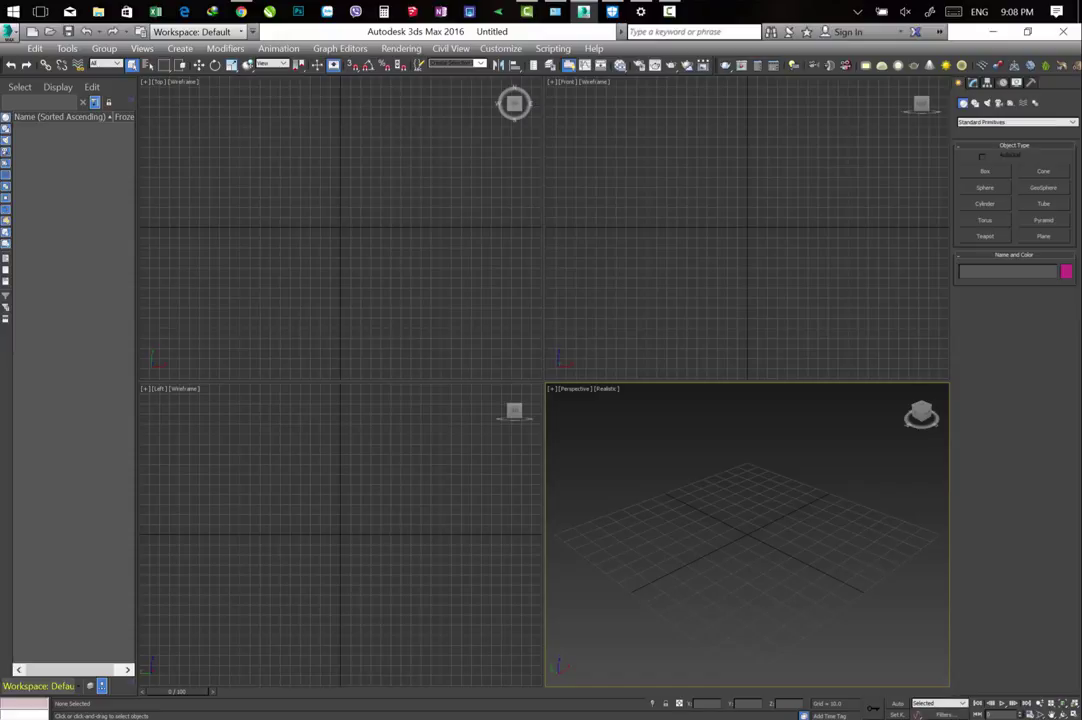
Cycle through the Front, Top and Left viewports, leaving Perspective active.
{"action": "left_click", "coordinate": [652, 234]}
{"action": "left_click", "coordinate": [423, 372]}
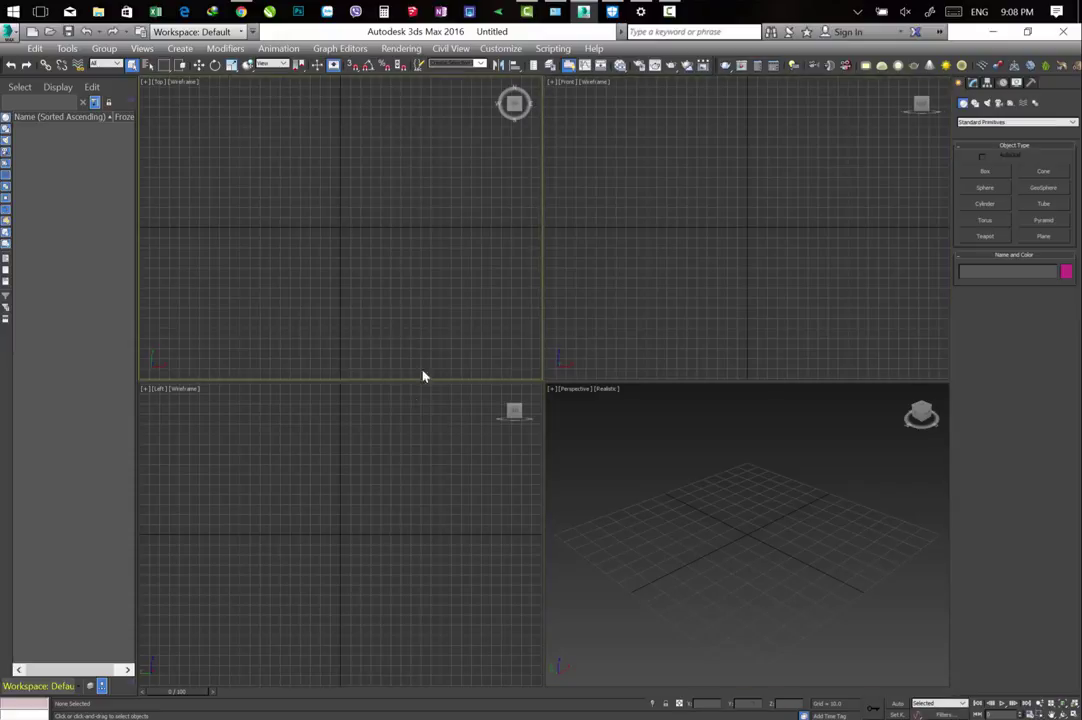
{"action": "left_click", "coordinate": [435, 400]}
{"action": "left_click", "coordinate": [683, 262]}
{"action": "left_click", "coordinate": [480, 300]}
{"action": "left_click", "coordinate": [396, 524]}
{"action": "left_click", "coordinate": [638, 466]}
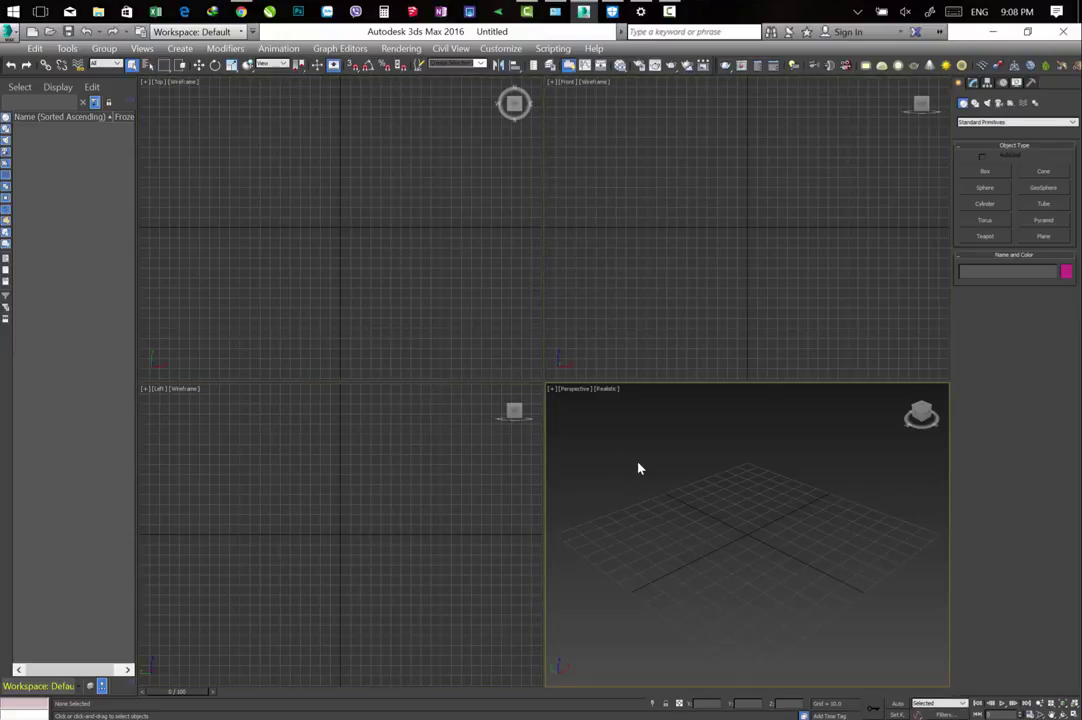
Add the Siger Studio VMPP action to the main toolbar via Customize User Interface.
{"action": "left_click", "coordinate": [501, 48]}
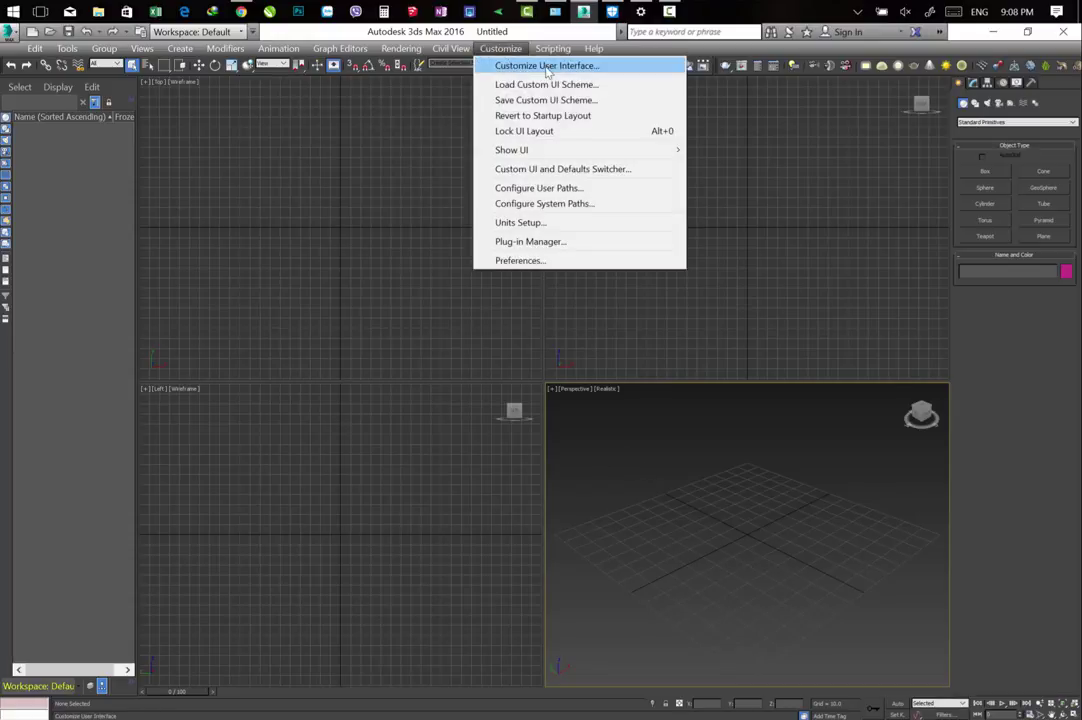
{"action": "key", "text": "Escape"}
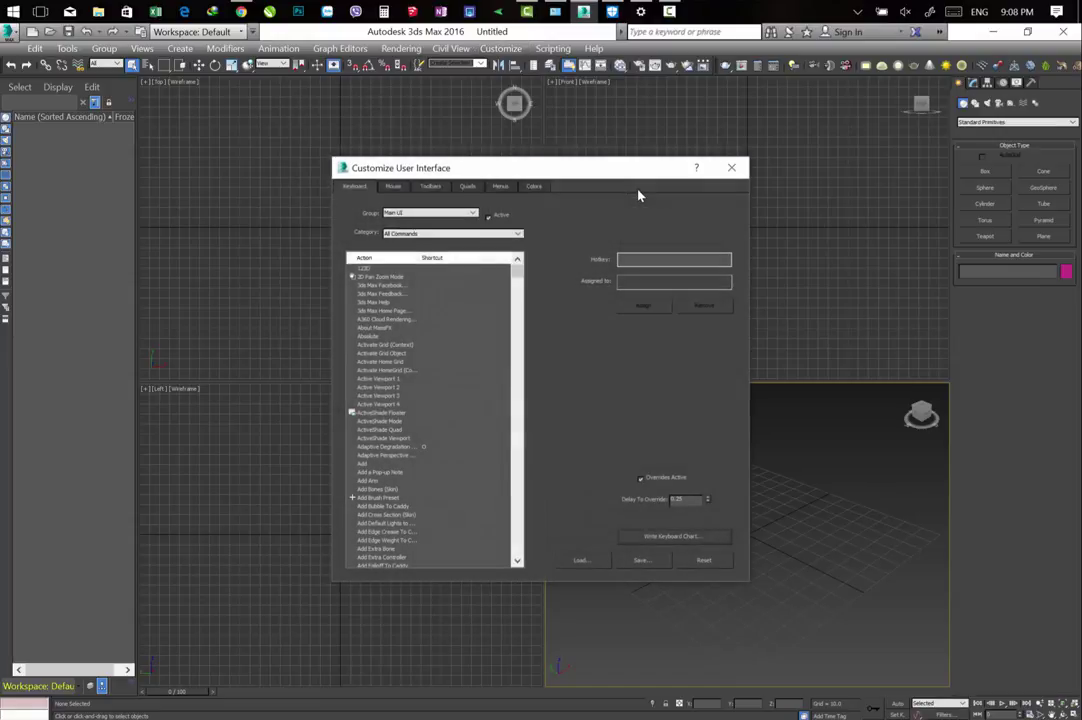
{"action": "left_click", "coordinate": [430, 186]}
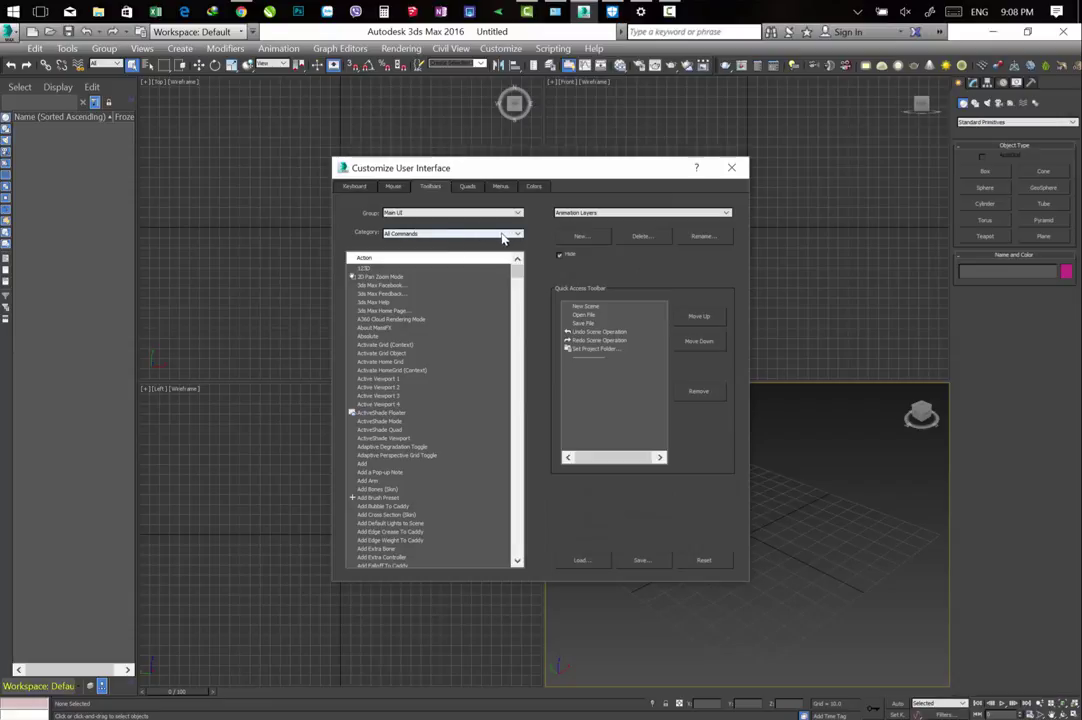
{"action": "left_click", "coordinate": [506, 234]}
{"action": "left_click_drag", "start_coordinate": [518, 272], "coordinate": [518, 374]}
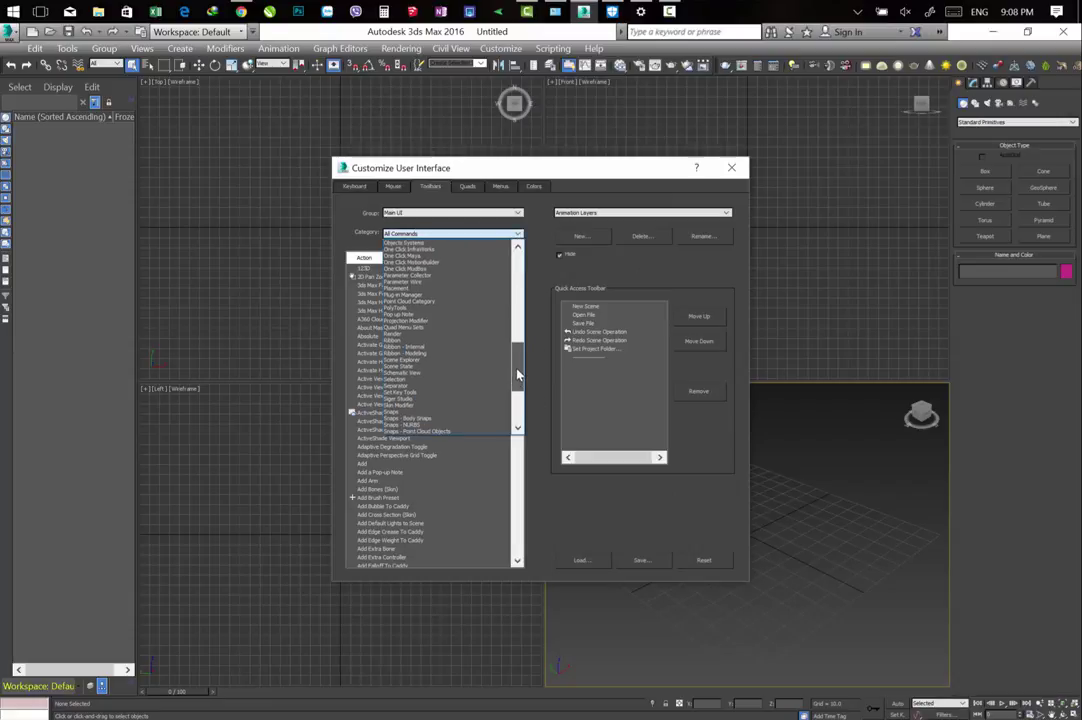
{"action": "left_click", "coordinate": [407, 399]}
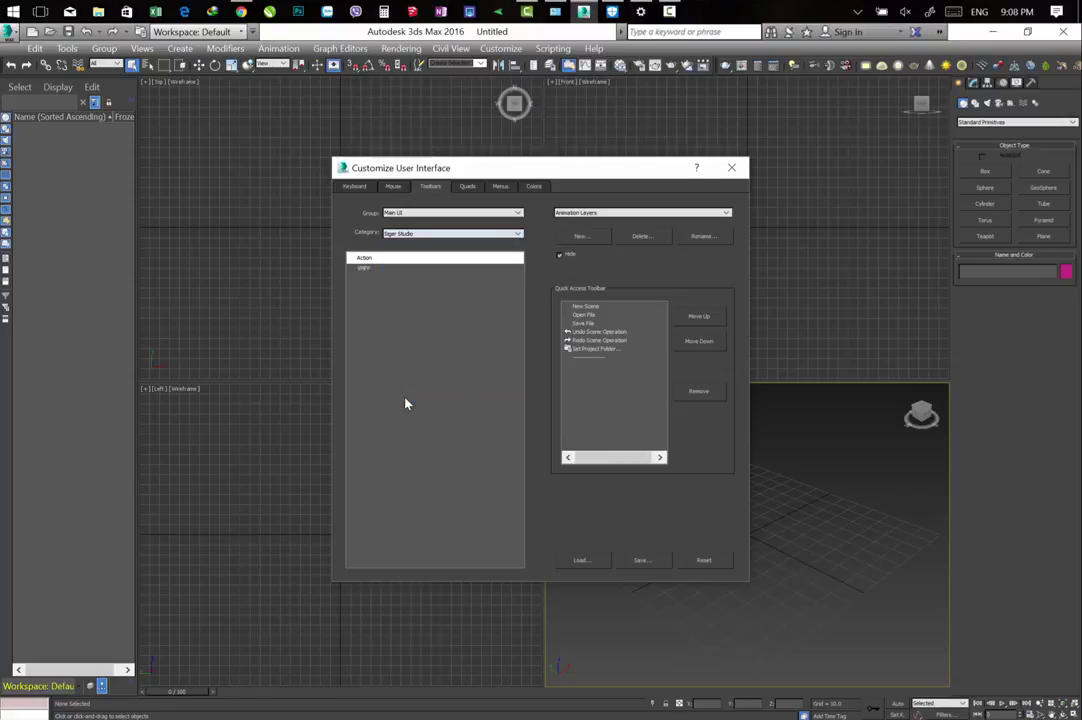
{"action": "left_click", "coordinate": [365, 268]}
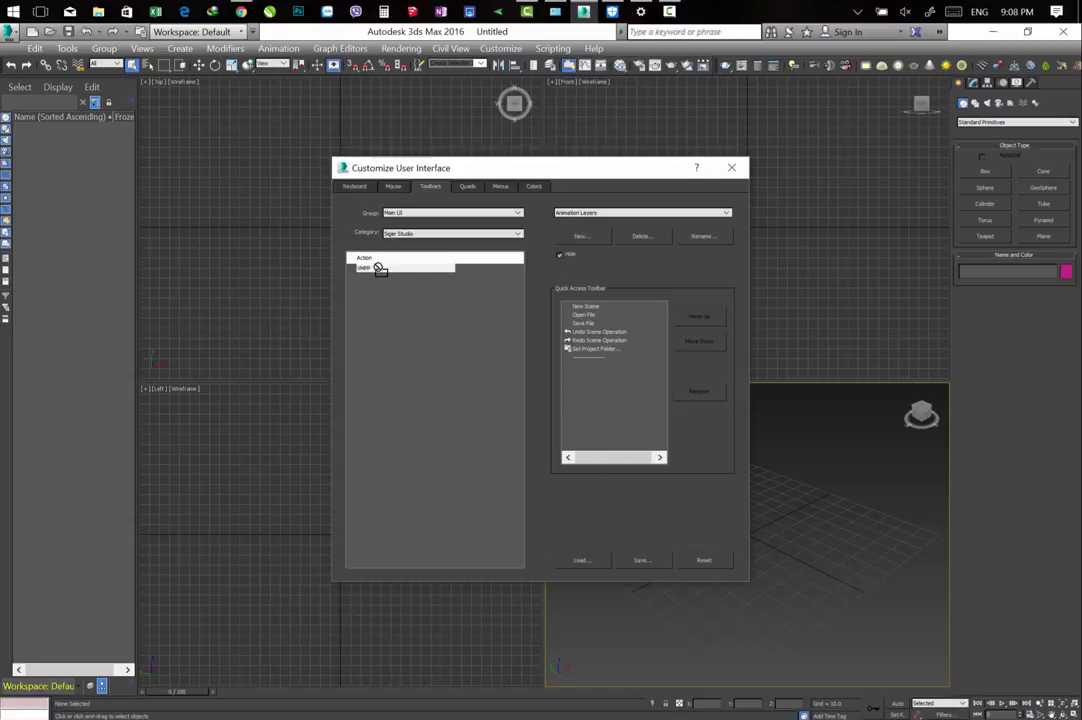
{"action": "mouse_move", "coordinate": [379, 268]}
{"action": "left_mouse_down"}
{"action": "mouse_move", "coordinate": [689, 130]}
{"action": "mouse_move", "coordinate": [576, 62]}
{"action": "left_mouse_up"}
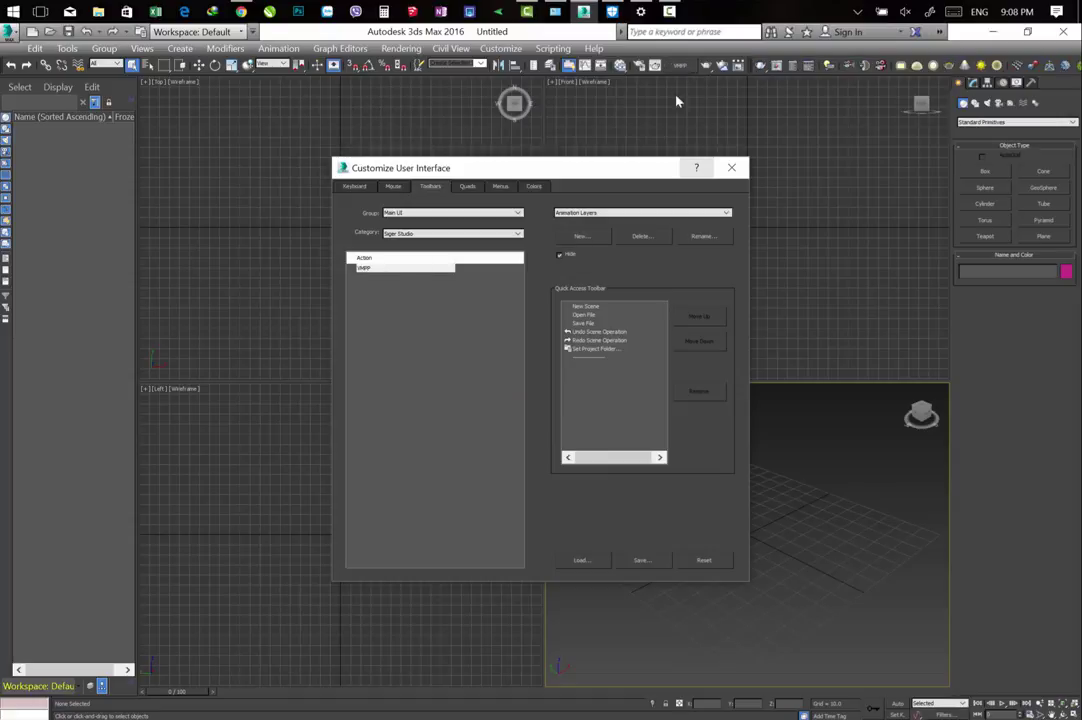
{"action": "left_click", "coordinate": [737, 168]}
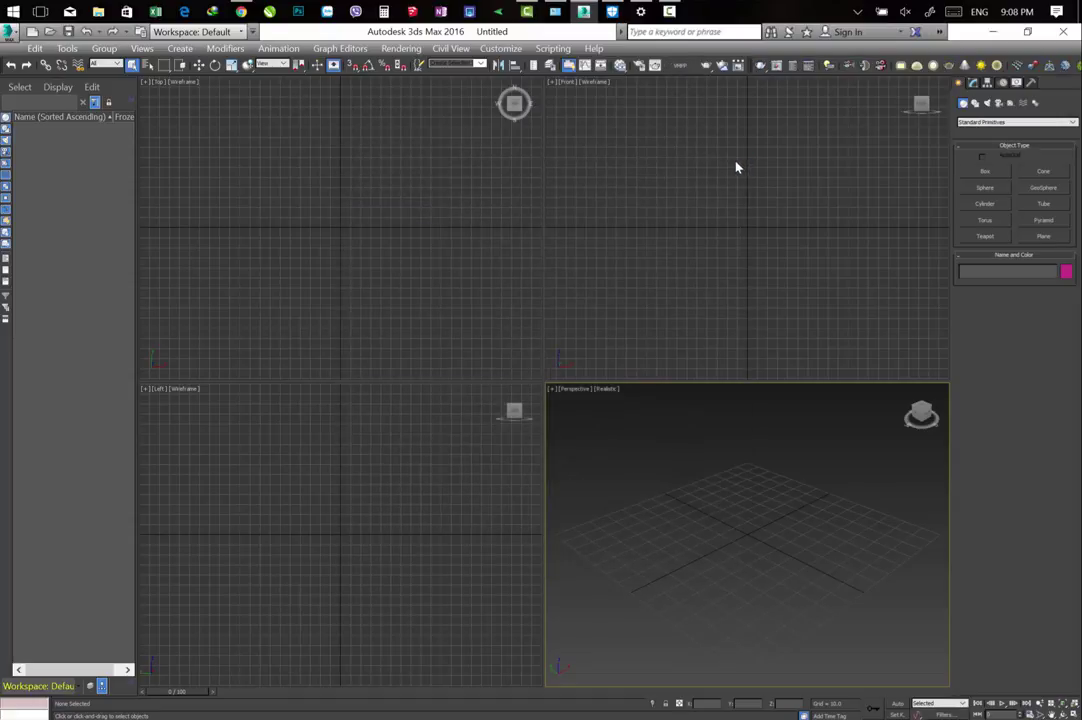
{"action": "right_click", "coordinate": [680, 65]}
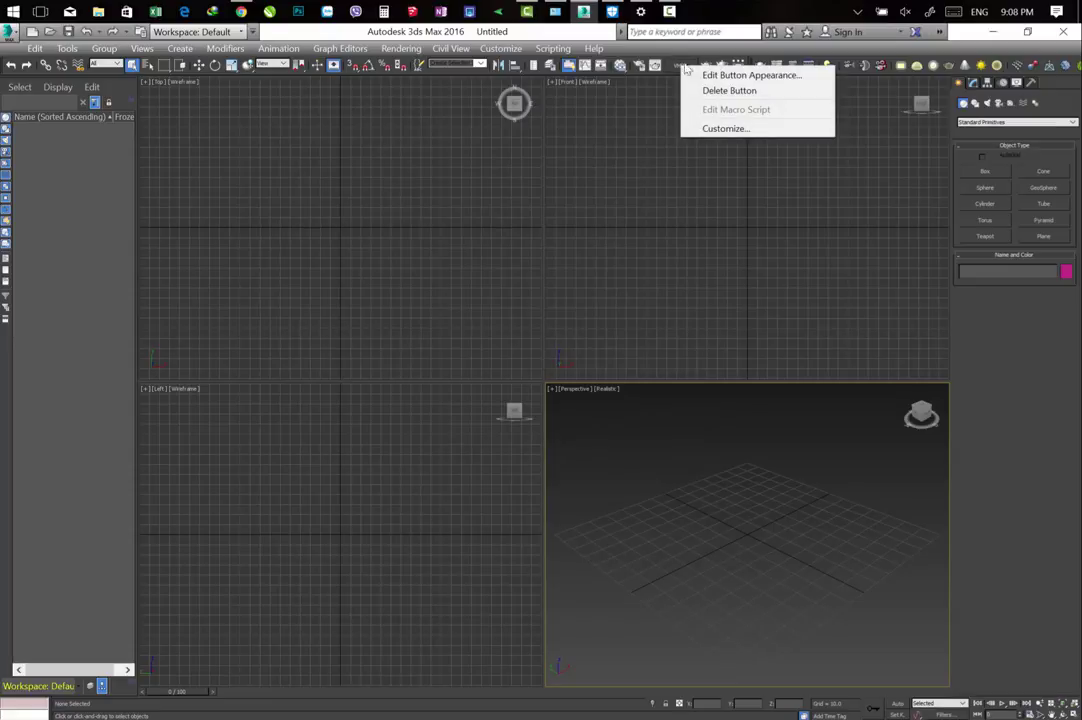
Change the VMPP toolbar button to an Image Button with a chosen icon.
{"action": "left_click", "coordinate": [755, 75]}
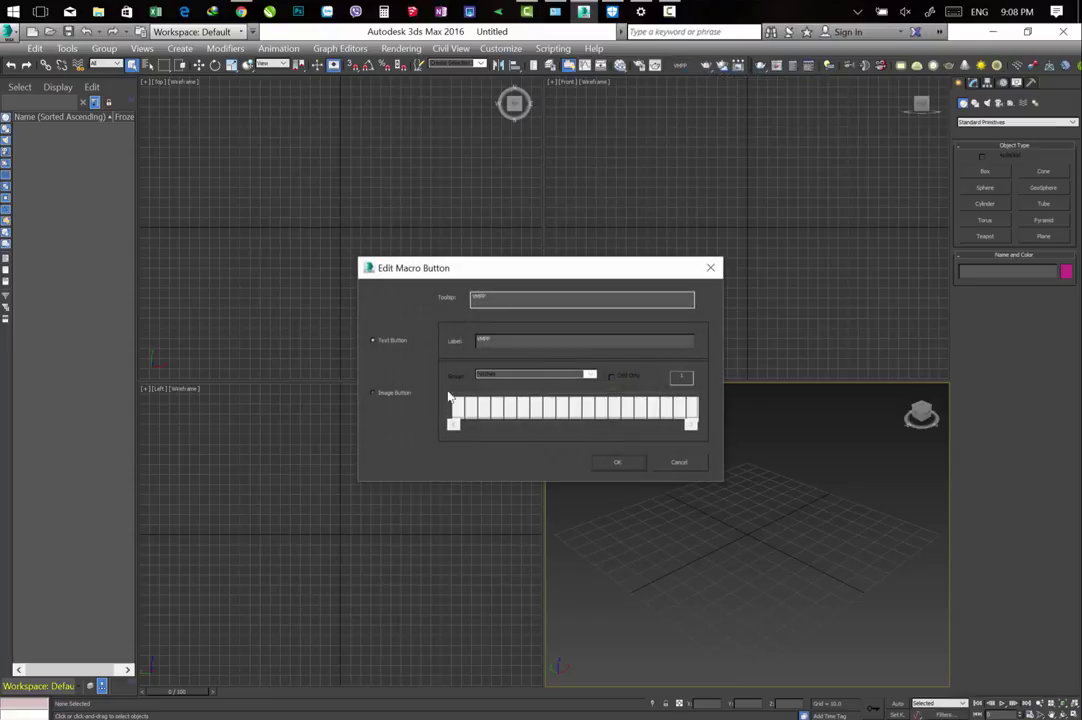
{"action": "left_click", "coordinate": [394, 394]}
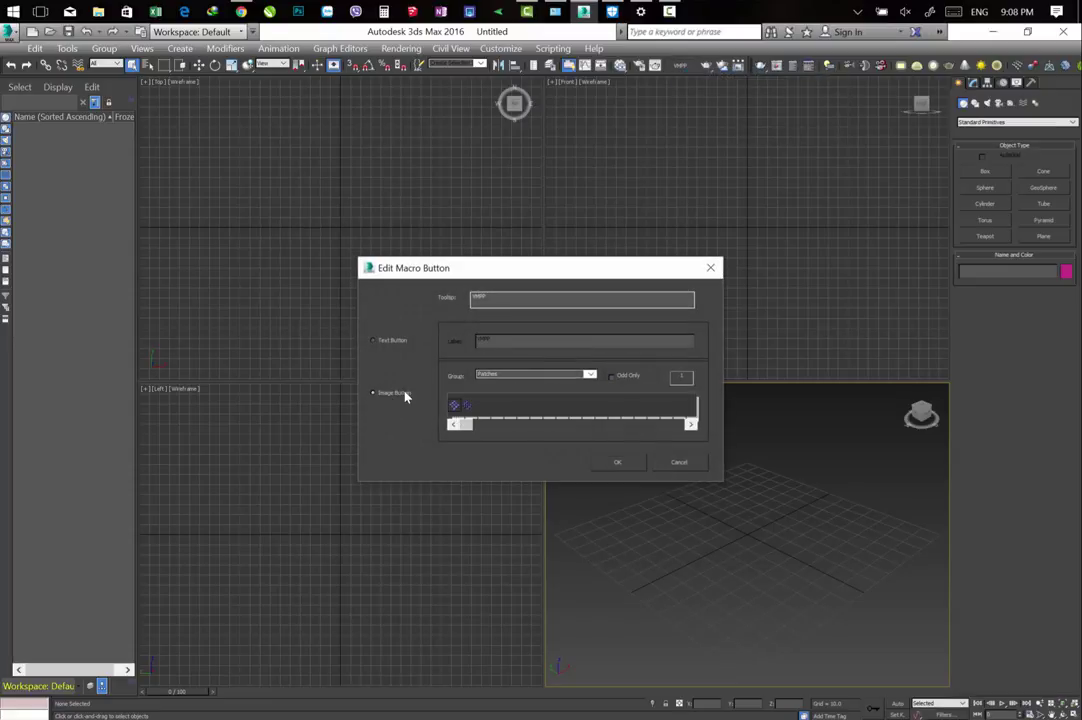
{"action": "scroll", "coordinate": [505, 375], "scroll_direction": "down", "scroll_amount": 1}
{"action": "scroll", "coordinate": [505, 375], "scroll_direction": "down", "scroll_amount": 1}
{"action": "scroll", "coordinate": [505, 375], "scroll_direction": "down", "scroll_amount": 1}
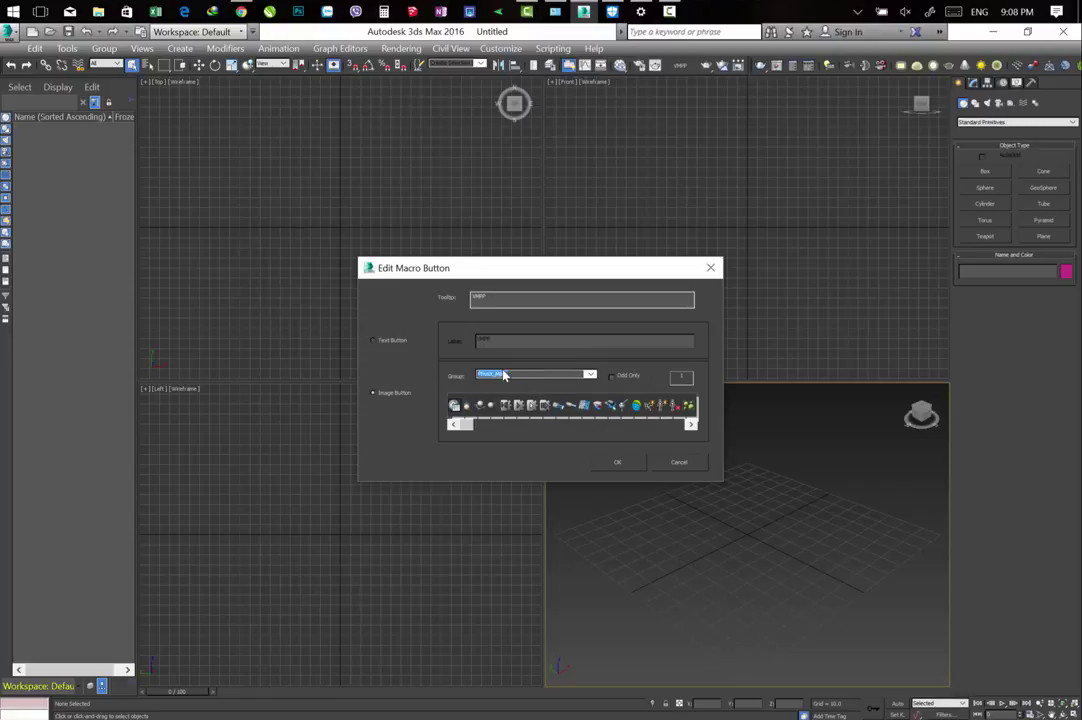
{"action": "left_click", "coordinate": [455, 406]}
{"action": "left_click", "coordinate": [618, 463]}
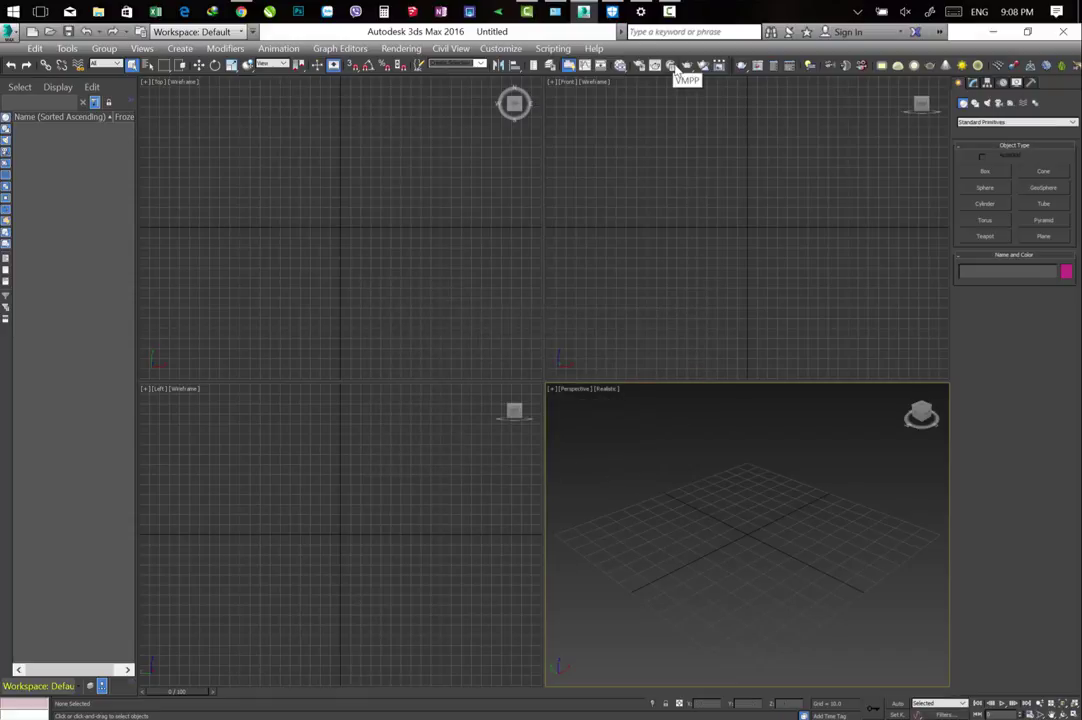
{"action": "left_click", "coordinate": [500, 48]}
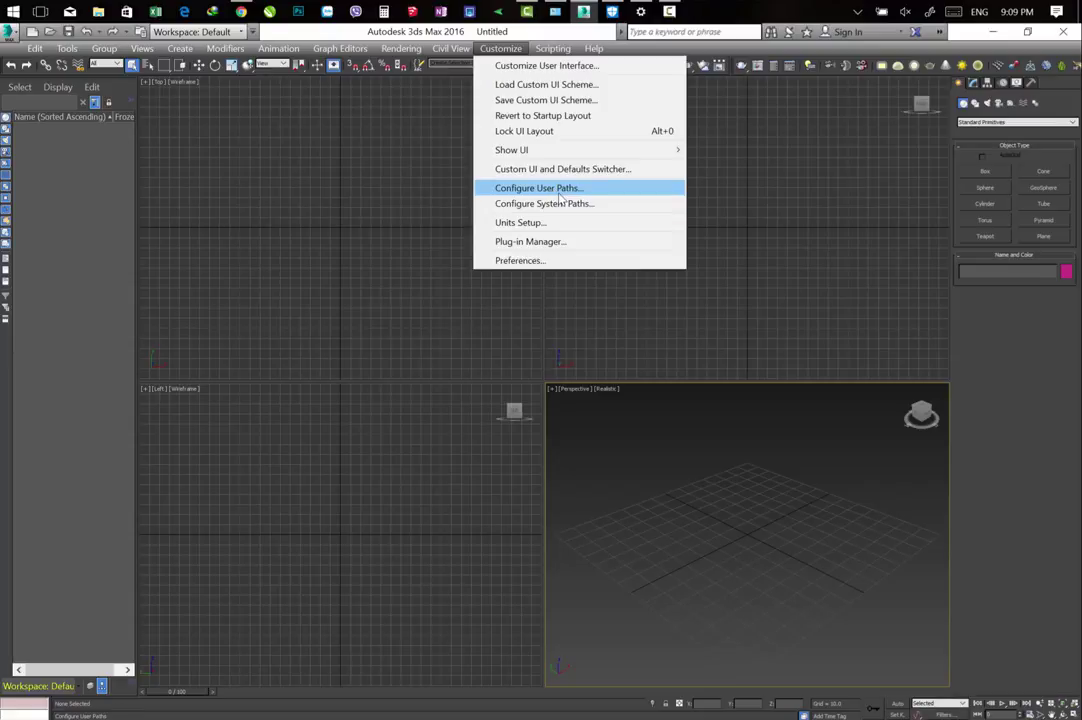
Add Desktop\VMPPmax\maps as an External Files path in Configure User Paths and confirm.
{"action": "left_click", "coordinate": [556, 193]}
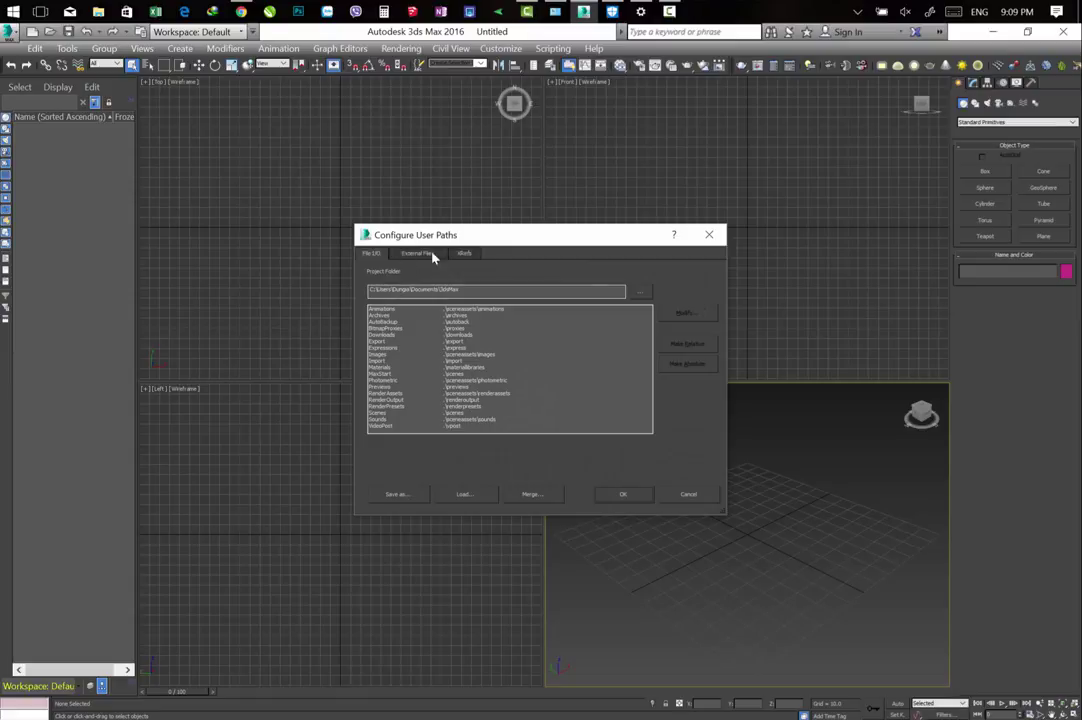
{"action": "left_click", "coordinate": [420, 253]}
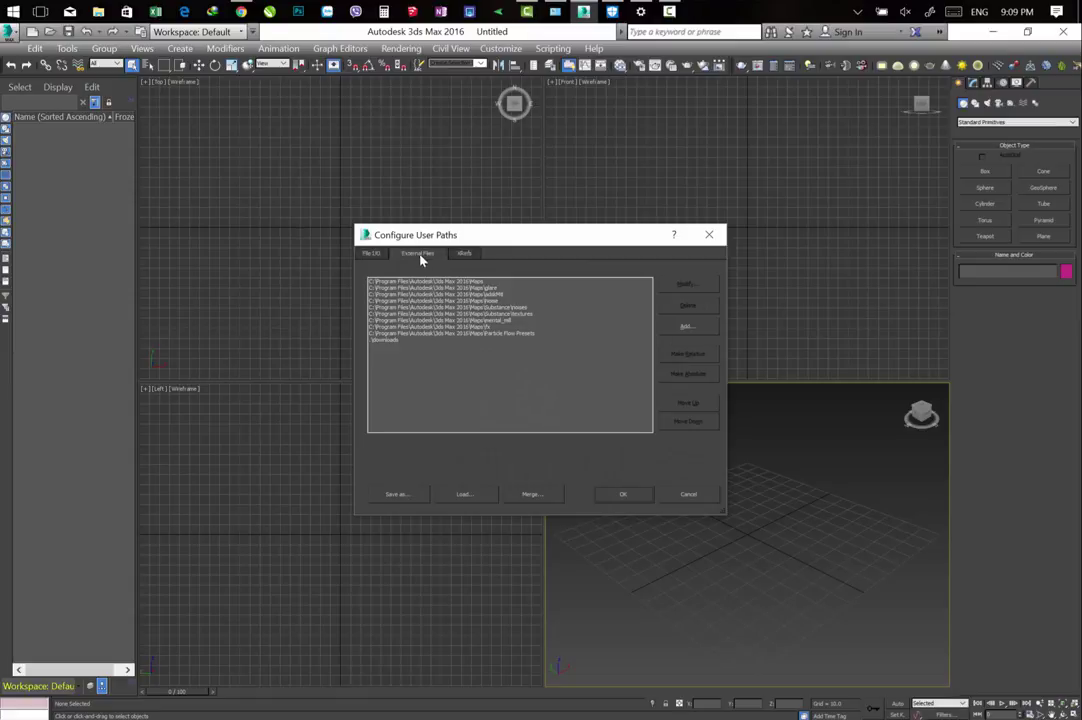
{"action": "left_click", "coordinate": [689, 330]}
{"action": "left_click", "coordinate": [418, 368]}
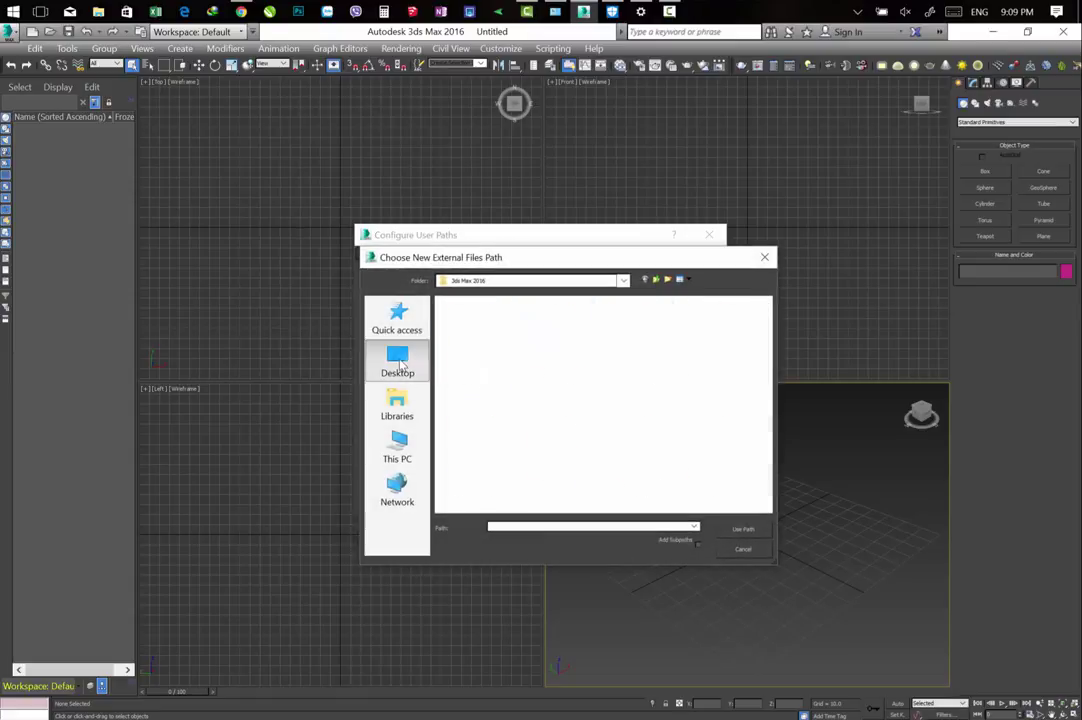
{"action": "left_click_drag", "start_coordinate": [769, 336], "coordinate": [766, 453]}
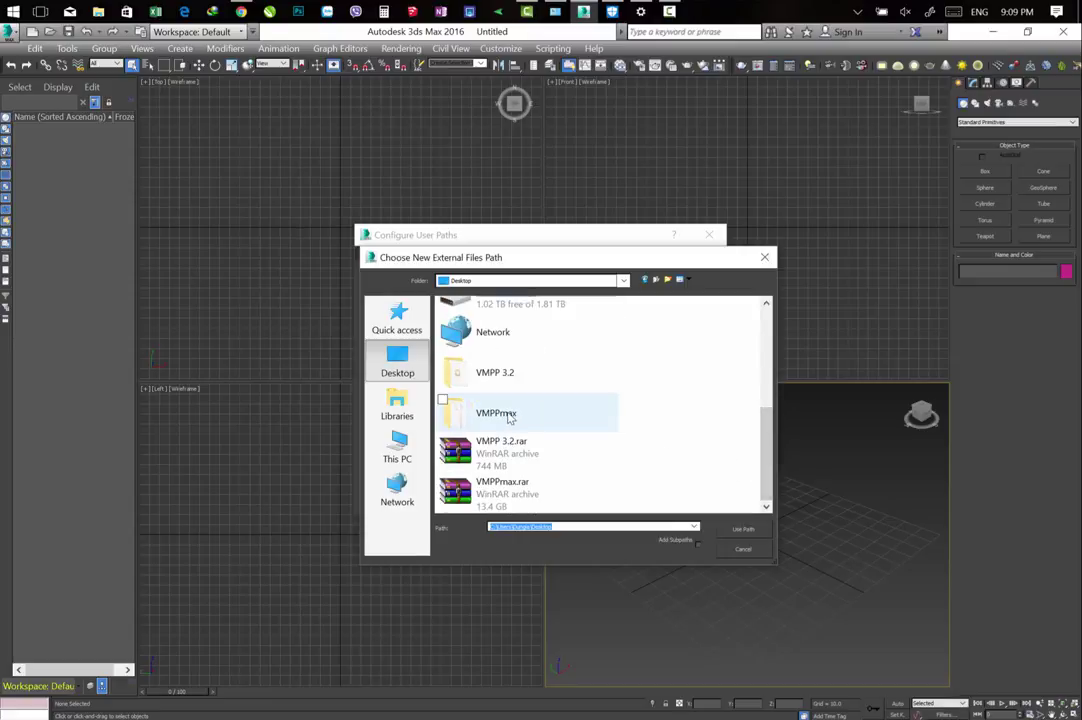
{"action": "double_click", "coordinate": [494, 414]}
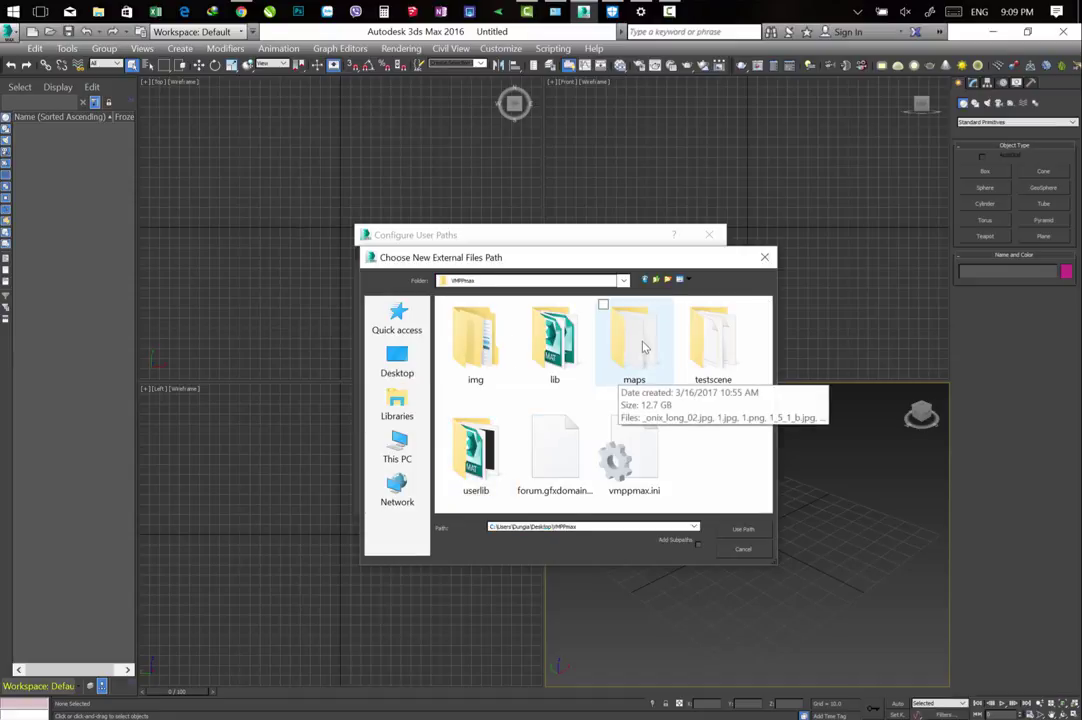
{"action": "double_click", "coordinate": [641, 346]}
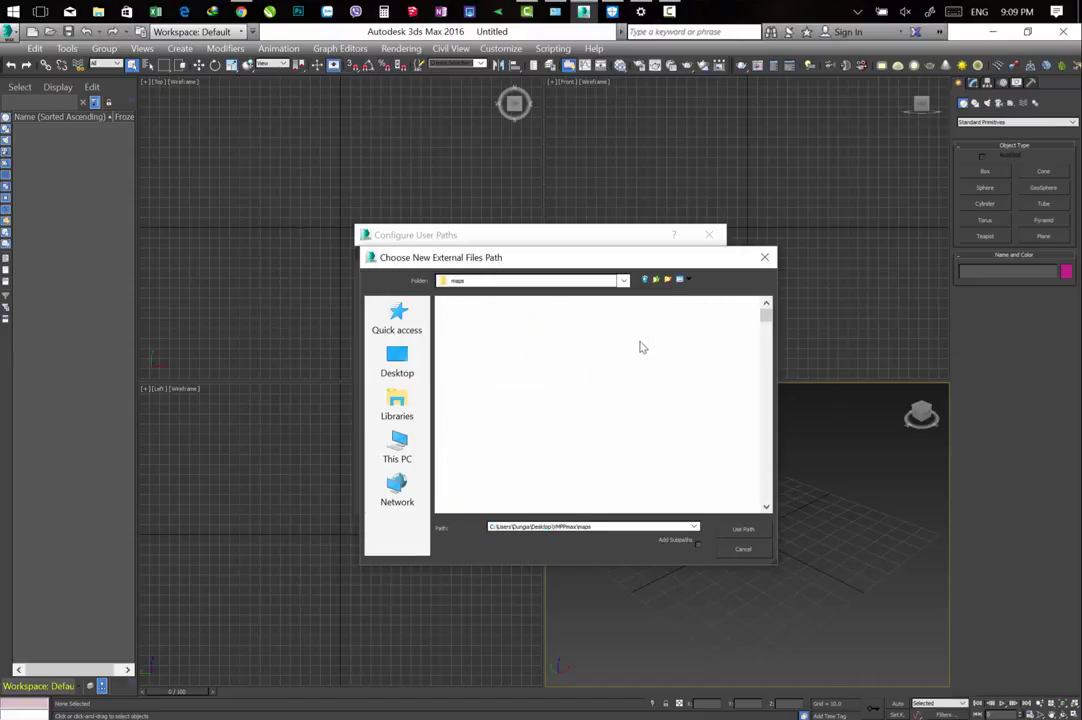
{"action": "left_click", "coordinate": [744, 534]}
{"action": "left_click", "coordinate": [622, 497]}
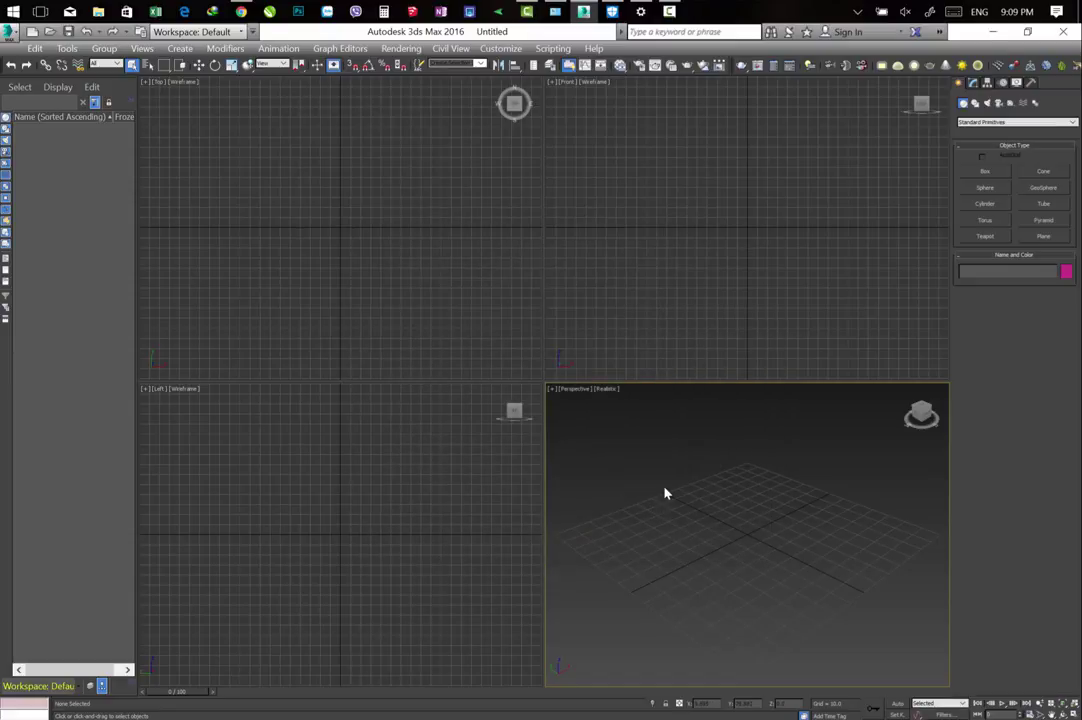
Launch V-Ray Material Presets Pro and preview Copper 110 under METAL > Copper Alloys at full size.
{"action": "left_click", "coordinate": [671, 66]}
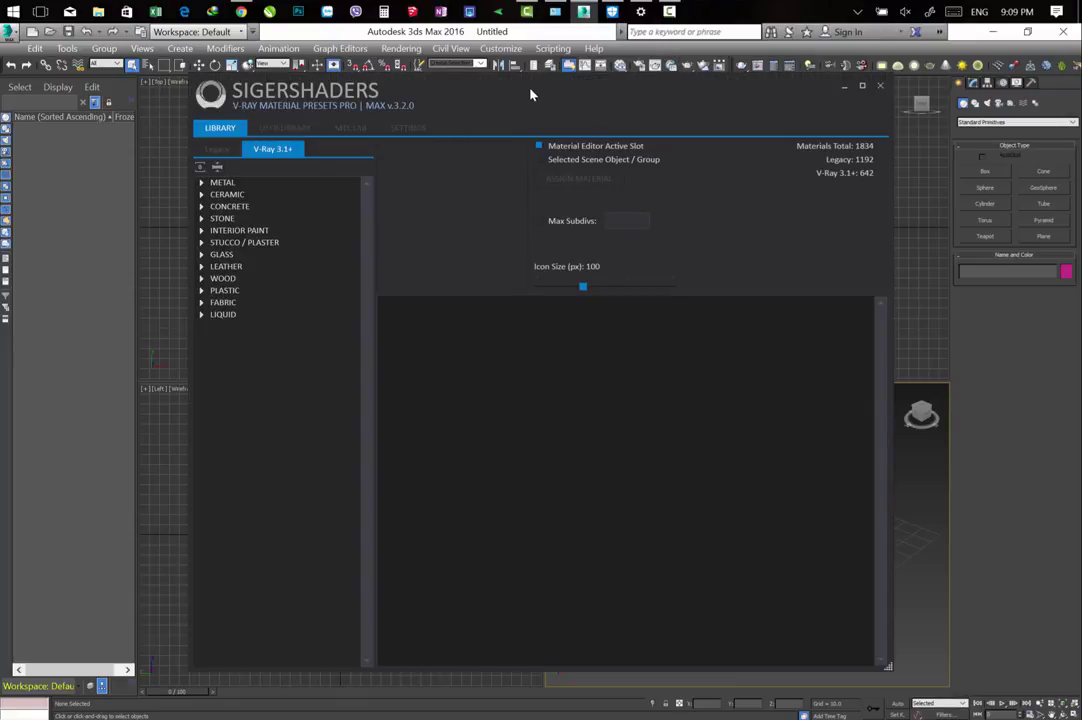
{"action": "left_click_drag", "start_coordinate": [531, 92], "coordinate": [492, 75]}
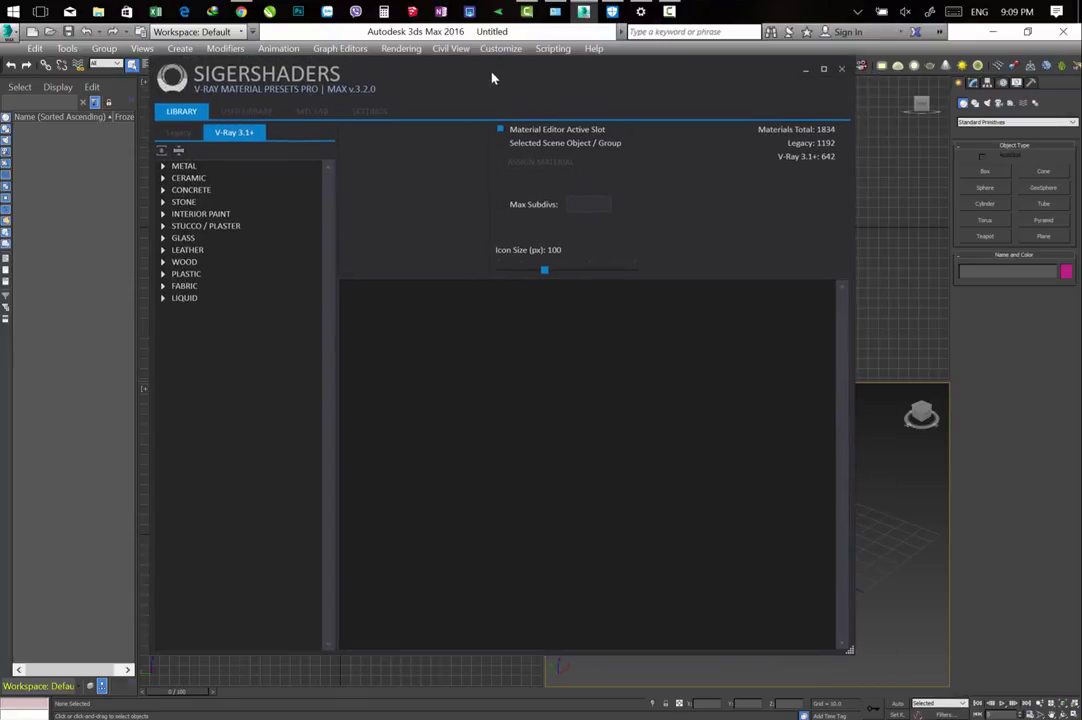
{"action": "left_click", "coordinate": [163, 166]}
{"action": "left_click", "coordinate": [210, 214]}
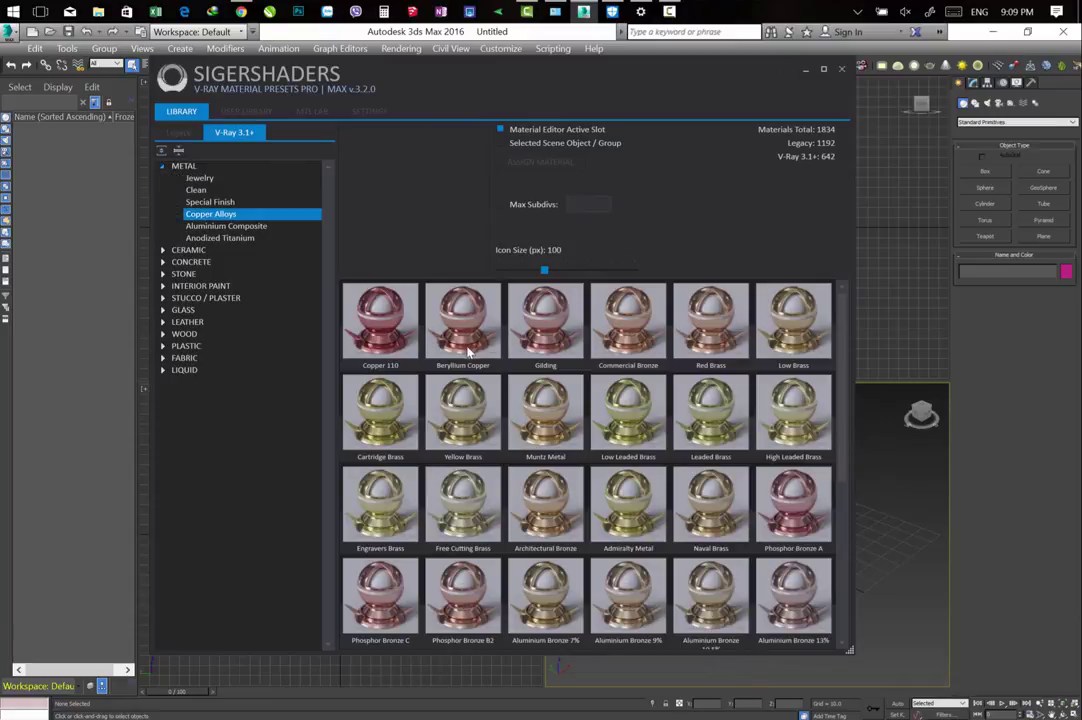
{"action": "left_click", "coordinate": [380, 318]}
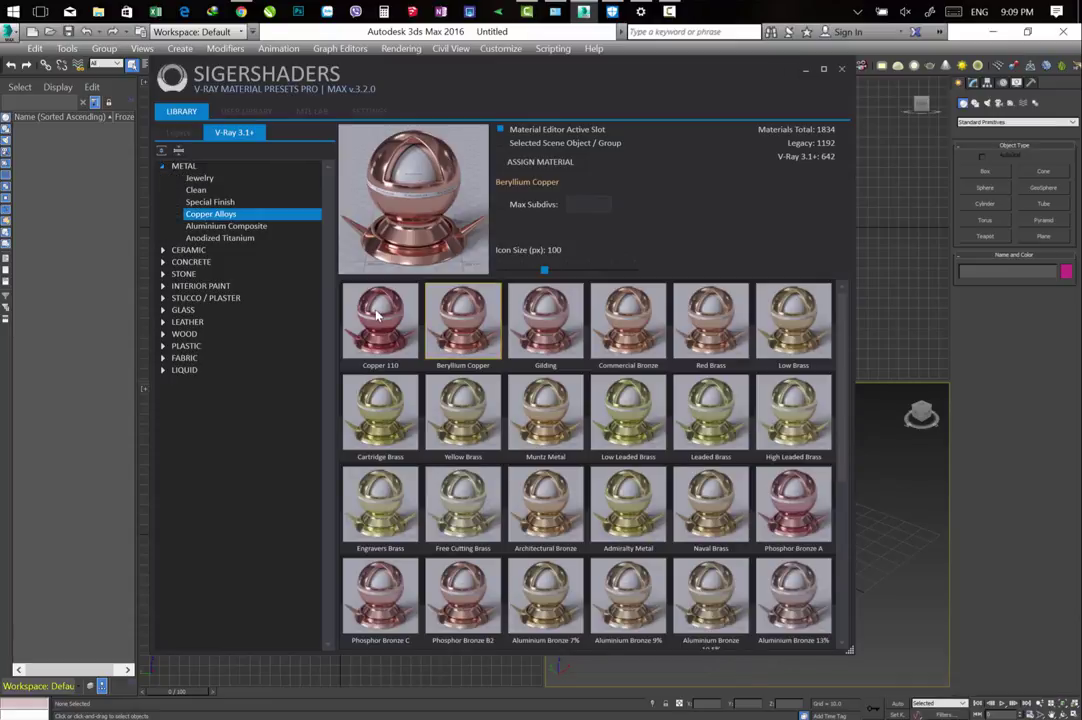
{"action": "right_click", "coordinate": [405, 202]}
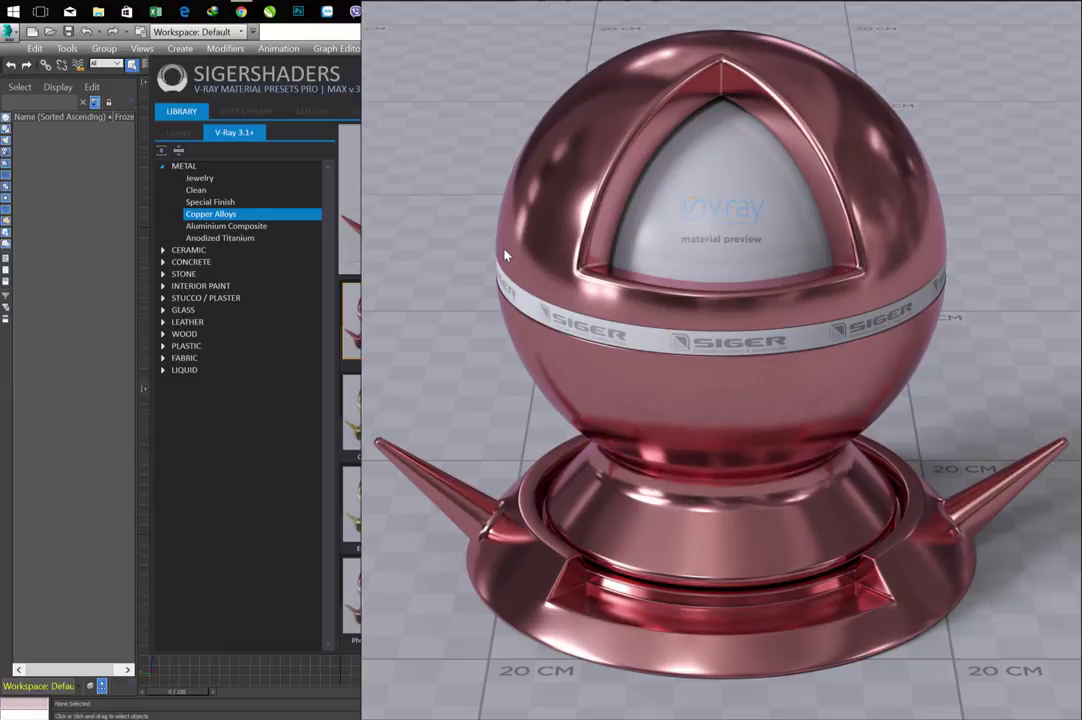
{"action": "left_click", "coordinate": [362, 193]}
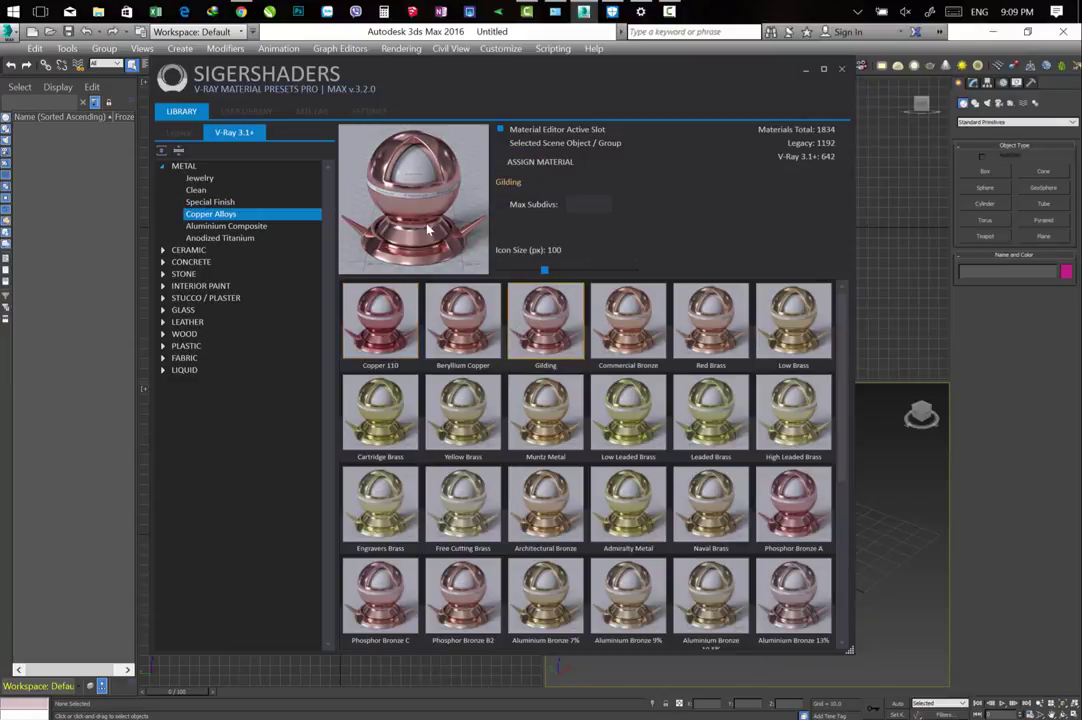
{"action": "right_click", "coordinate": [427, 230]}
Browse Legacy > STONE > Marble Polished presets, then switch to the User Library.
{"action": "left_click", "coordinate": [164, 170]}
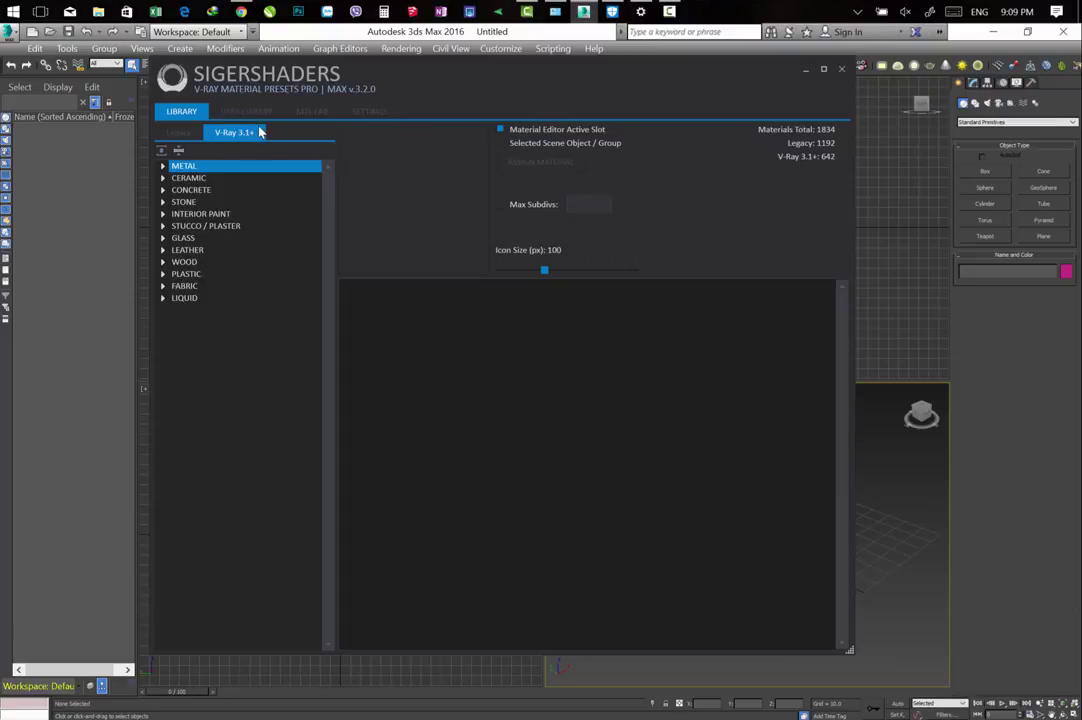
{"action": "left_click", "coordinate": [178, 134]}
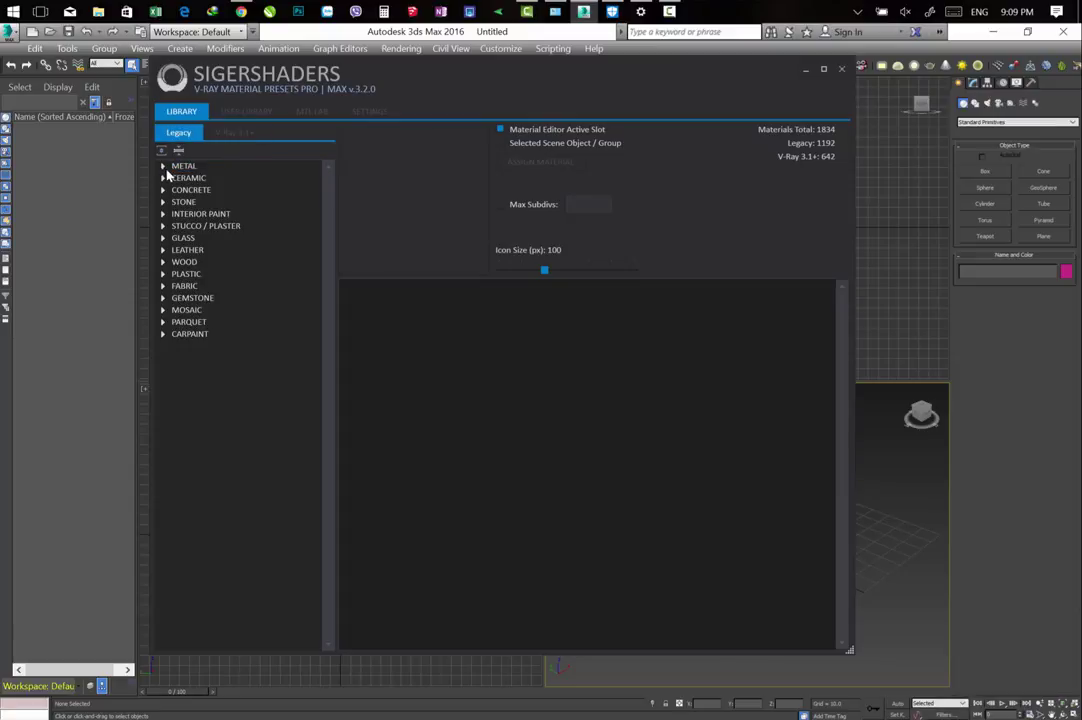
{"action": "left_click", "coordinate": [162, 202]}
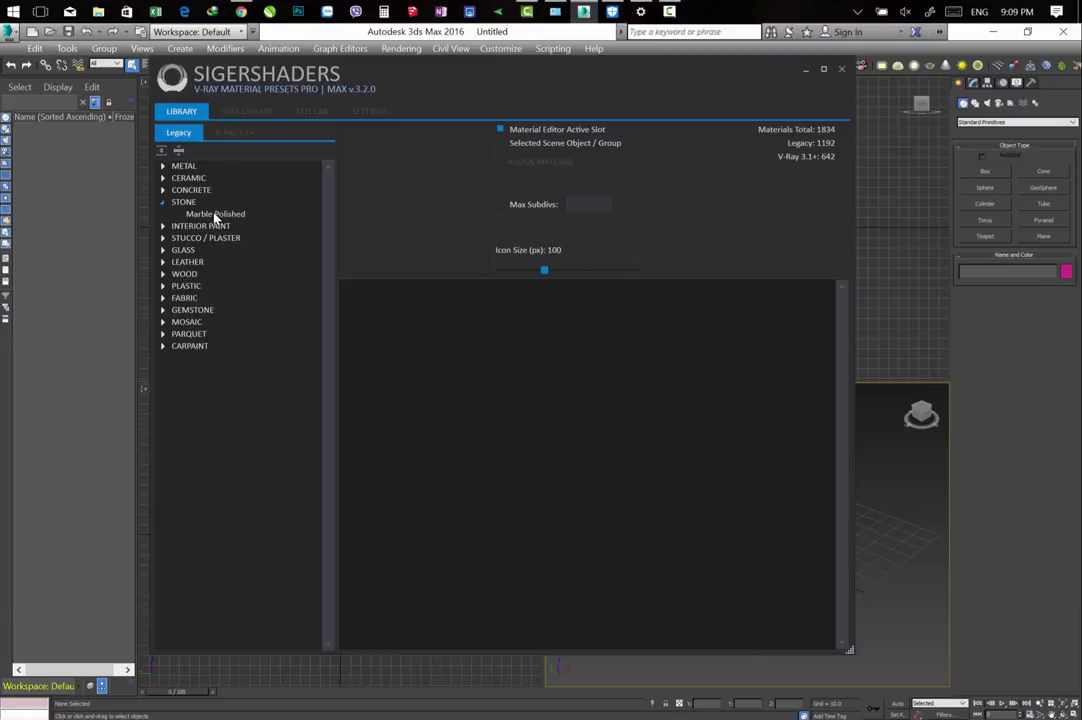
{"action": "left_click", "coordinate": [215, 215]}
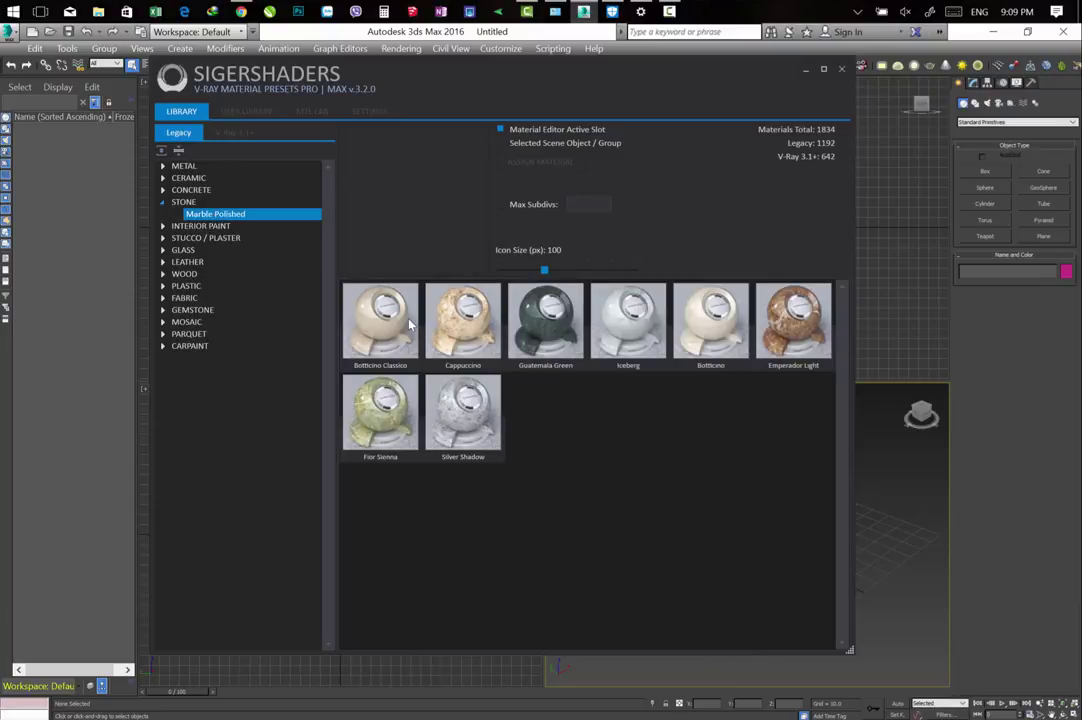
{"action": "mouse_move", "coordinate": [463, 321]}
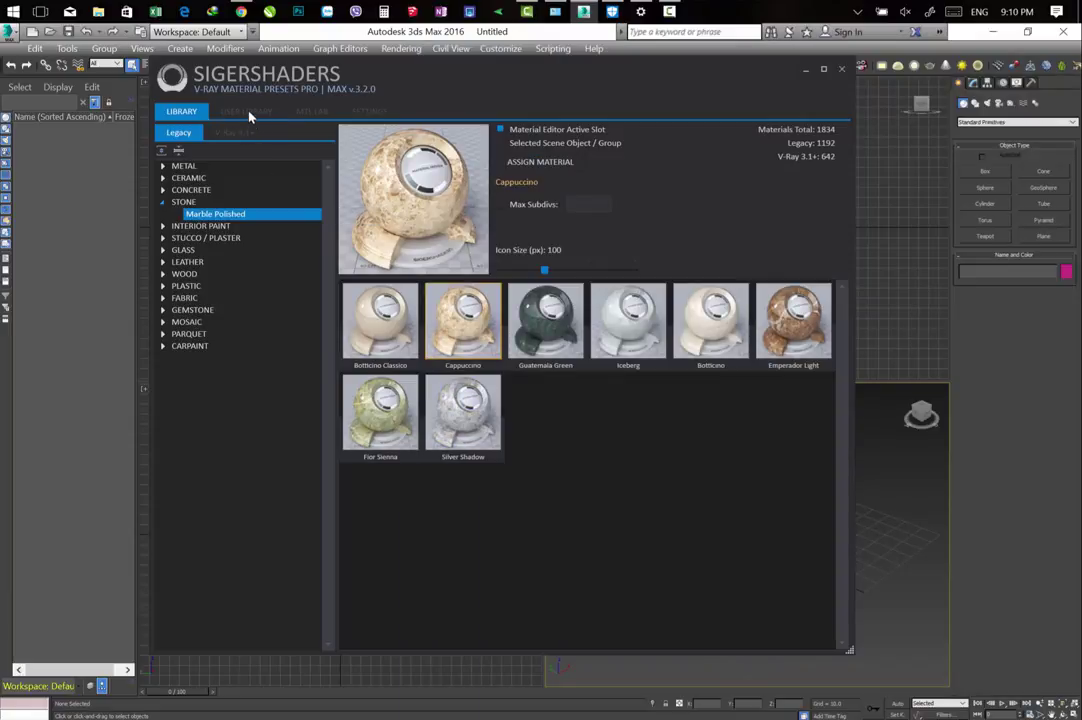
{"action": "left_click", "coordinate": [250, 111]}
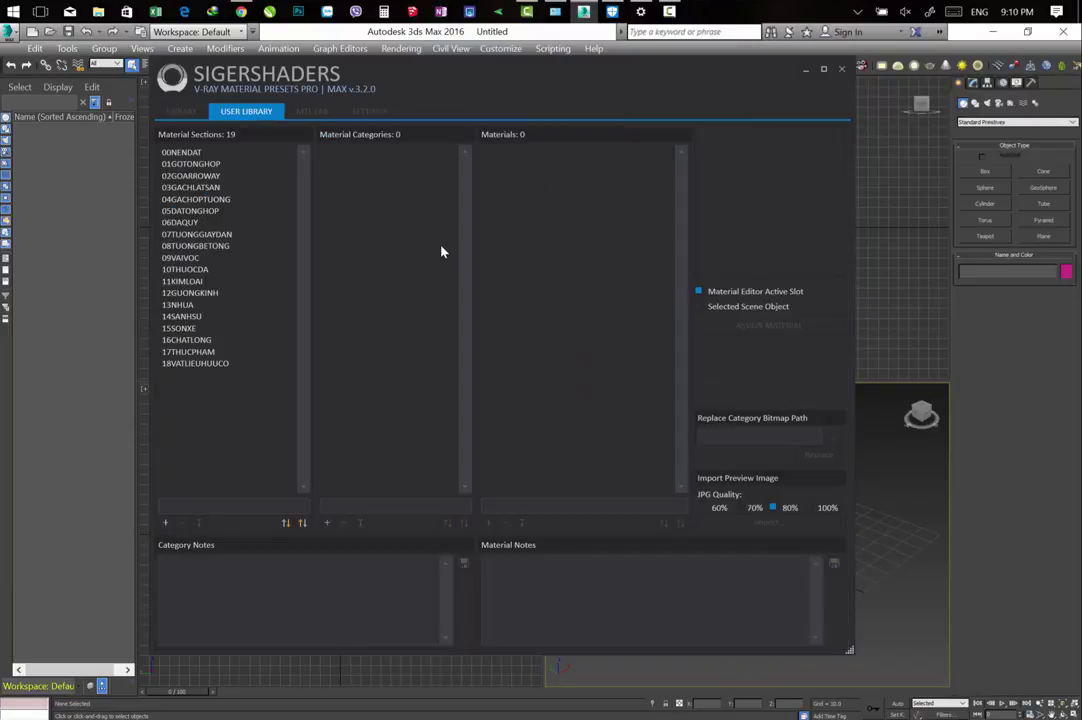
Preview brick materials in 04GACHOPTUONG > ArchshaderBrickV1, down to bricks_020.
{"action": "left_click", "coordinate": [195, 202]}
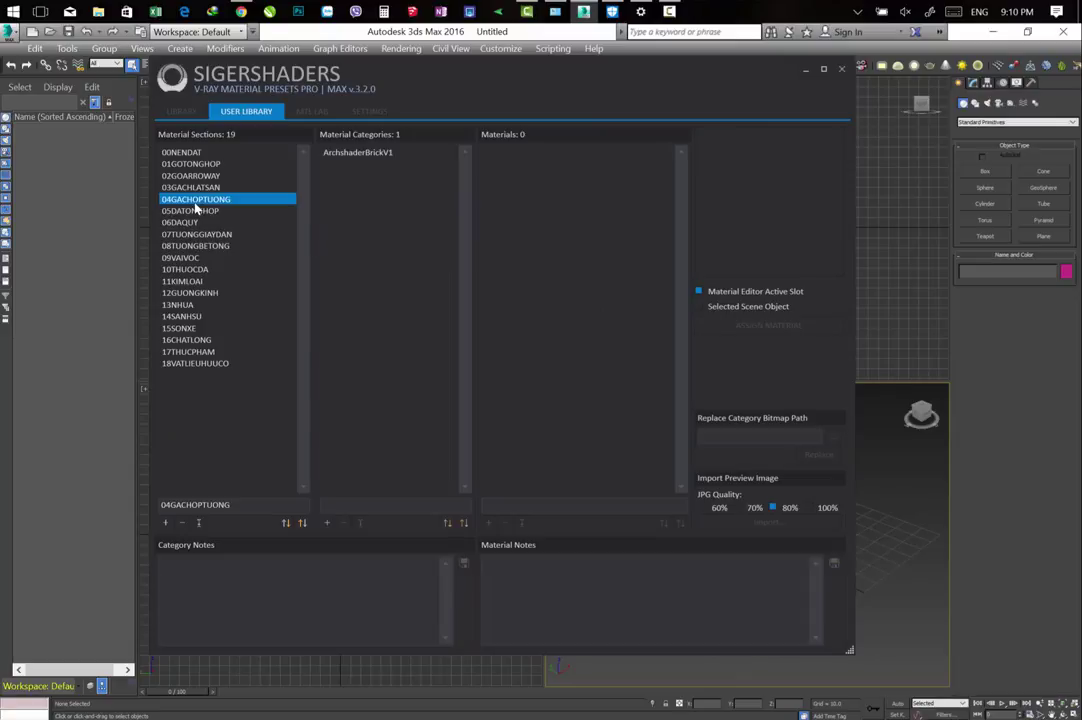
{"action": "left_click", "coordinate": [362, 154]}
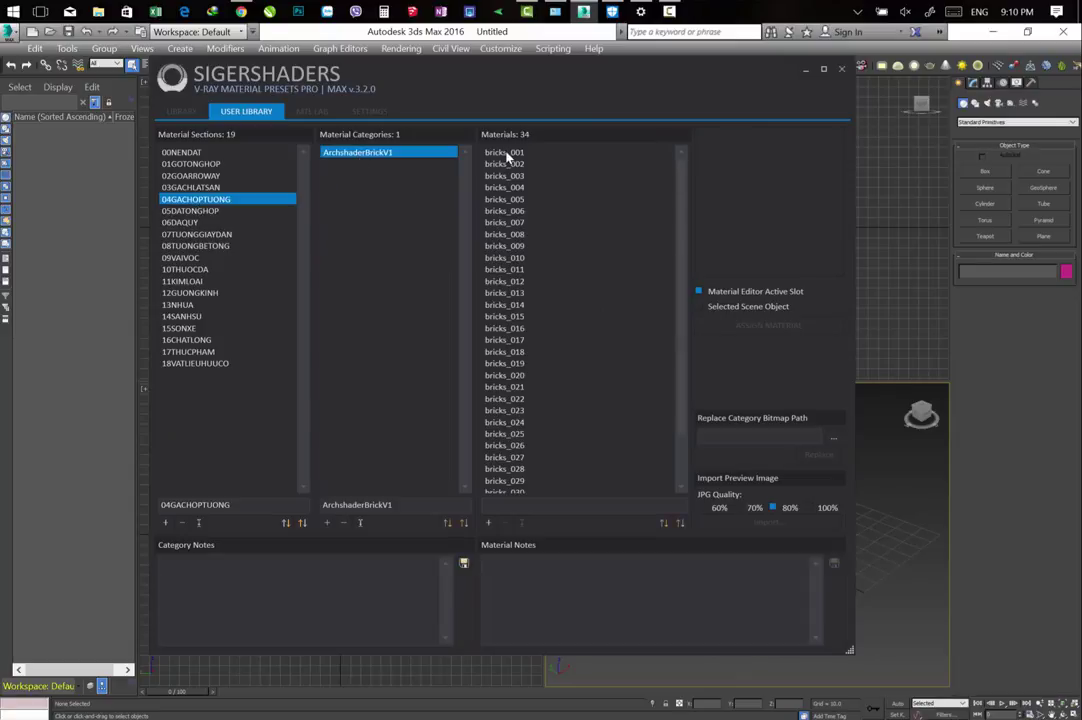
{"action": "left_click", "coordinate": [507, 155]}
{"action": "left_click", "coordinate": [512, 188]}
{"action": "key", "text": "Down"}
{"action": "key", "text": "Down"}
{"action": "key", "text": "Down"}
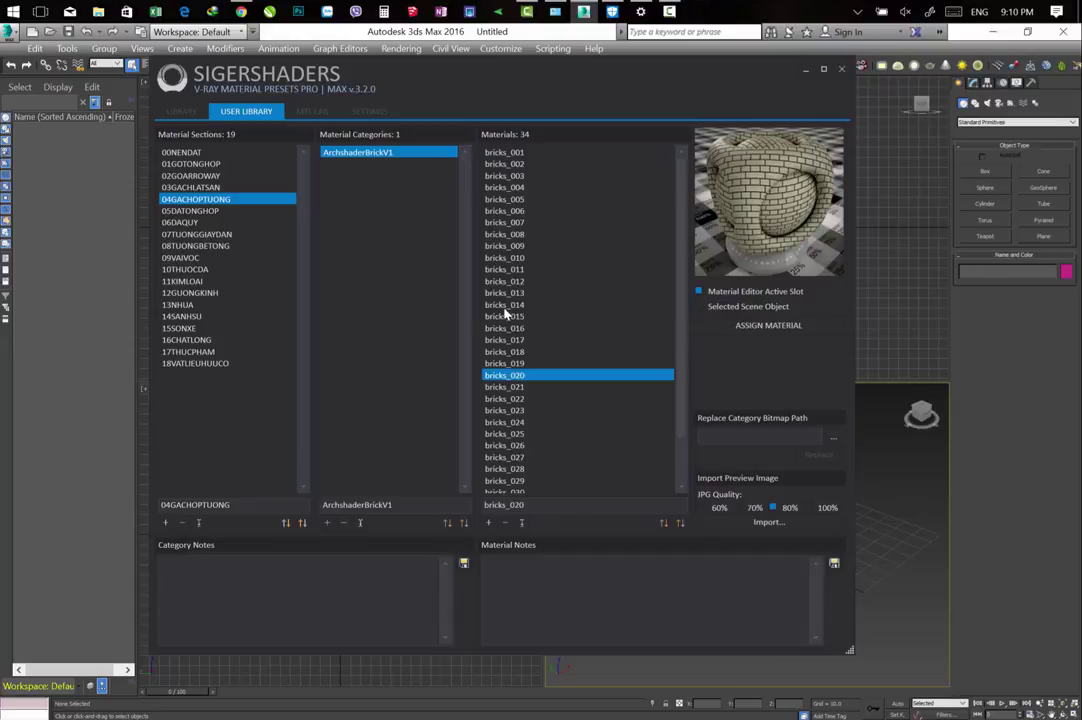
{"action": "scroll", "coordinate": [505, 312], "scroll_direction": "down", "scroll_amount": 2}
Preview glaze_09, glaze_34, glaze_38 and glaze_41 in 03GACHLATSAN > ArchshaderV1Ceramic.
{"action": "left_click", "coordinate": [190, 188]}
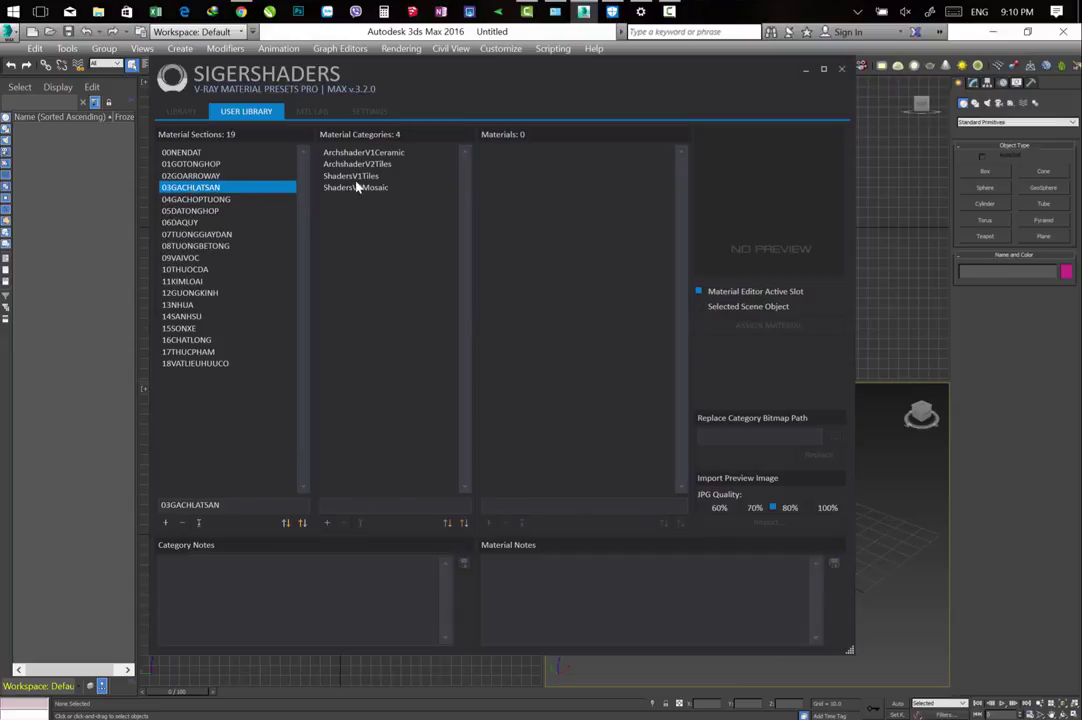
{"action": "left_click", "coordinate": [373, 153]}
{"action": "left_click", "coordinate": [500, 162]}
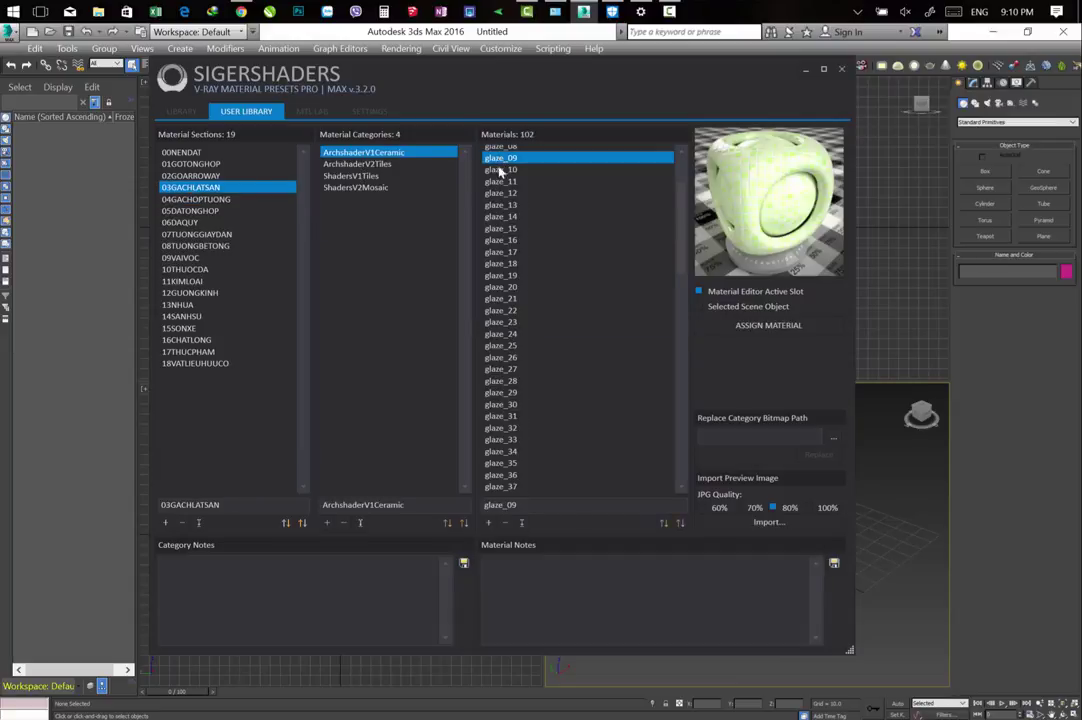
{"action": "key", "text": "Down"}
{"action": "key", "text": "Down"}
{"action": "key", "text": "Down"}
{"action": "scroll", "coordinate": [527, 297], "scroll_direction": "down", "scroll_amount": 3}
{"action": "scroll", "coordinate": [527, 297], "scroll_direction": "down", "scroll_amount": 3}
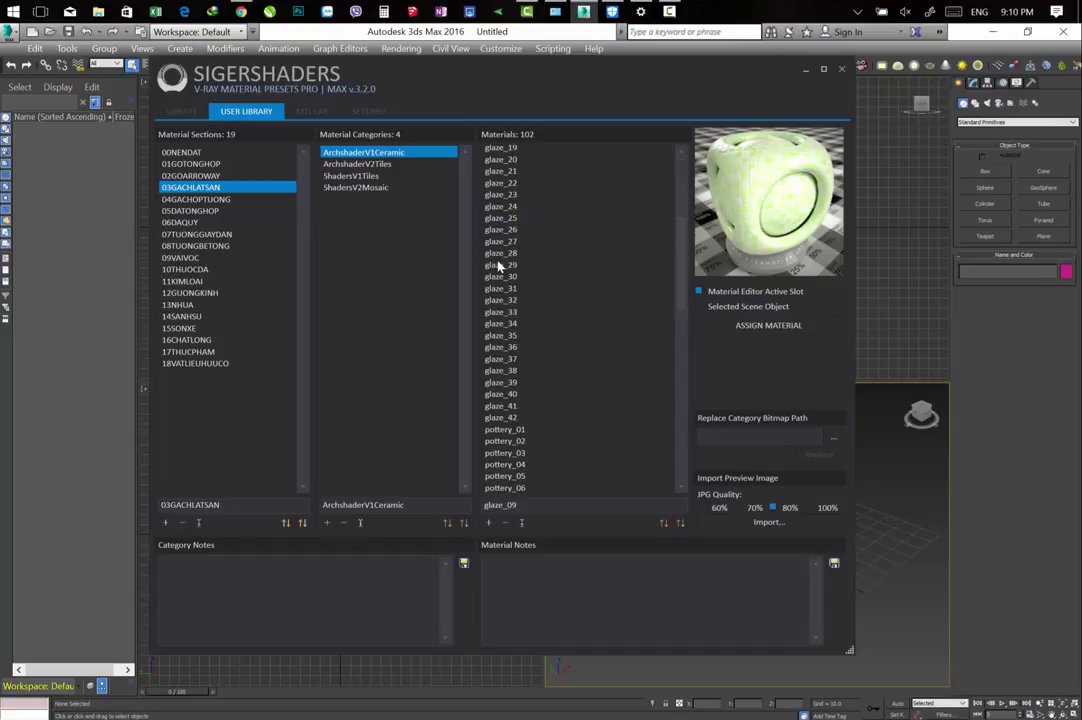
{"action": "left_click", "coordinate": [505, 323]}
{"action": "left_click", "coordinate": [505, 370]}
{"action": "left_click", "coordinate": [507, 406]}
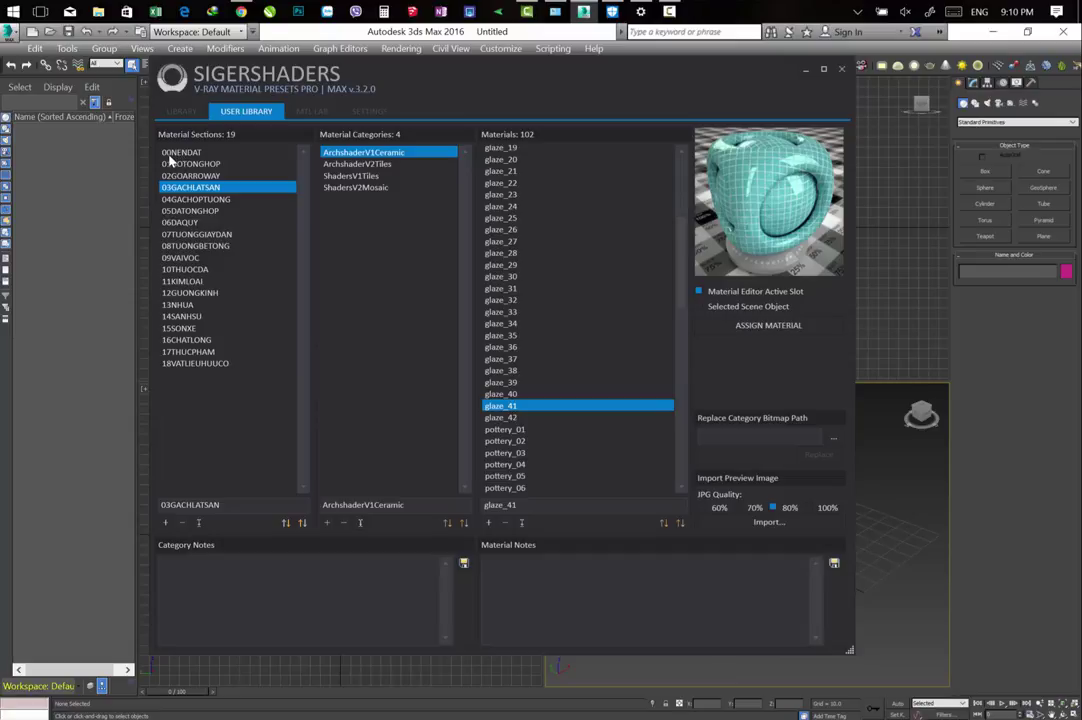
Preview granite_21 and granite_29 in 05DATONGHOP > ArchshaderStoneV1.
{"action": "left_click", "coordinate": [184, 154]}
{"action": "left_click", "coordinate": [166, 211]}
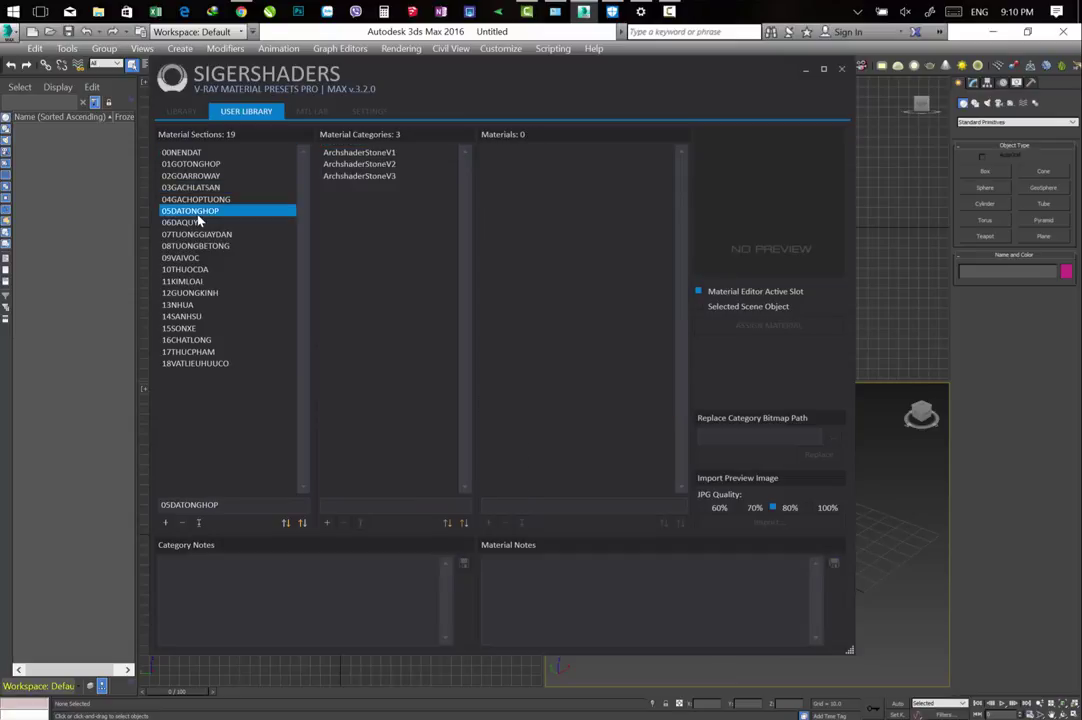
{"action": "left_click", "coordinate": [365, 153]}
{"action": "left_click", "coordinate": [505, 172]}
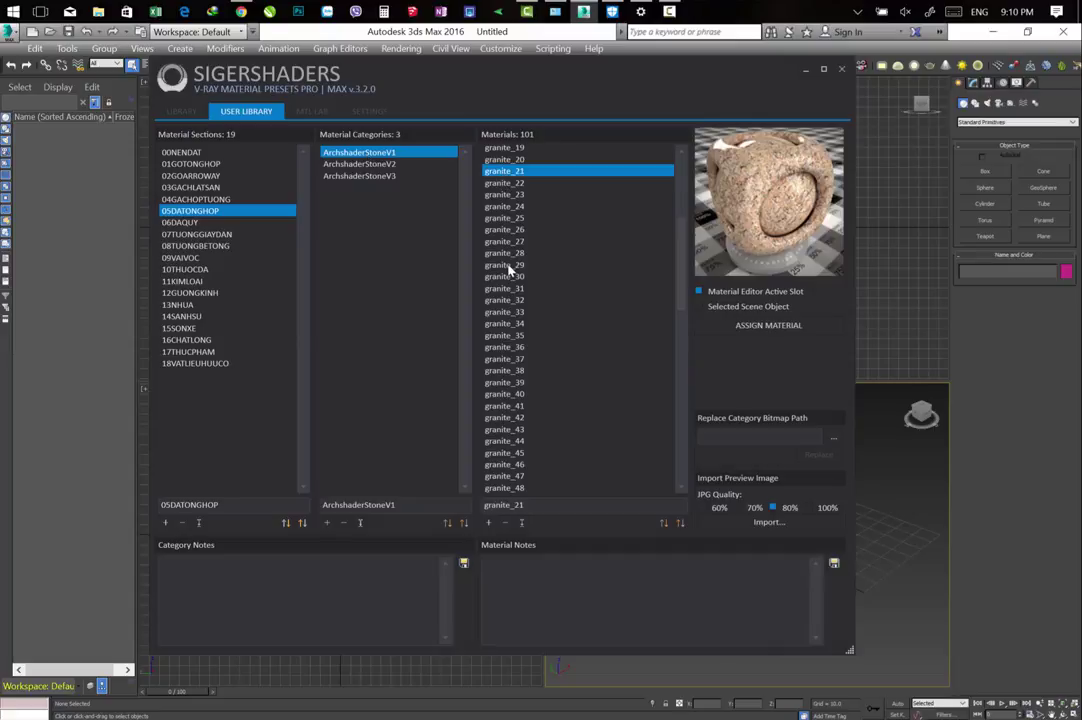
{"action": "left_click", "coordinate": [510, 265]}
Preview GlowingMetal, Gold Polished and MeltingPoint in 11KIMLOAI > ShadersMetalsV2, then show Settings.
{"action": "left_click", "coordinate": [184, 282]}
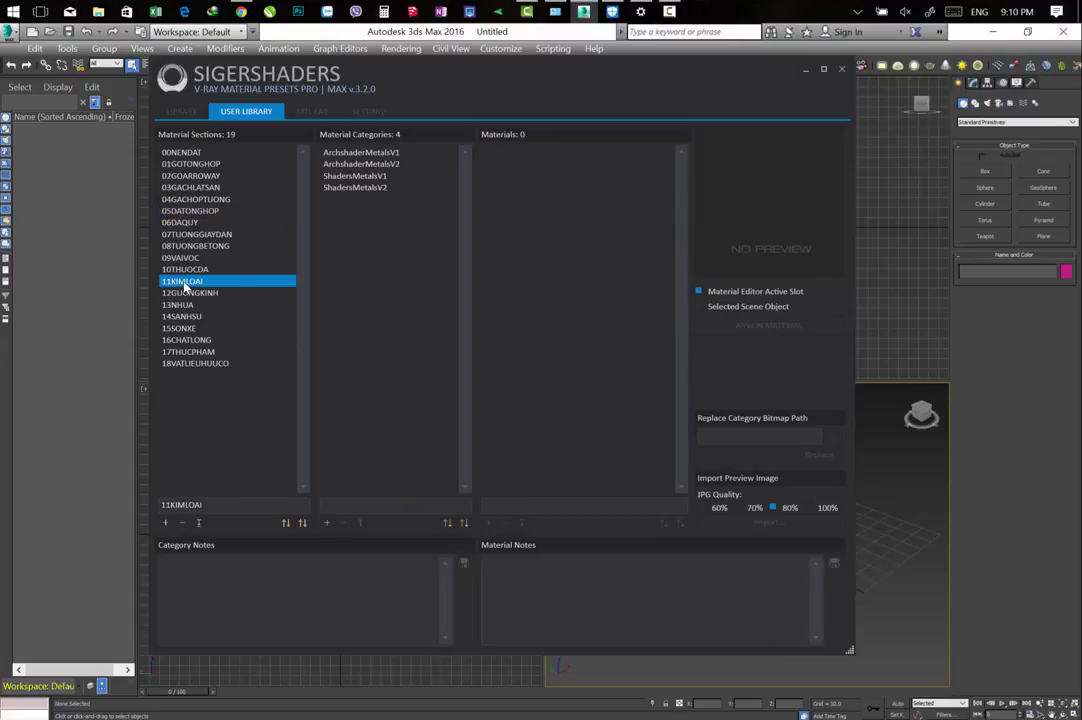
{"action": "left_click", "coordinate": [360, 176]}
{"action": "left_click", "coordinate": [362, 188]}
{"action": "left_click", "coordinate": [510, 206]}
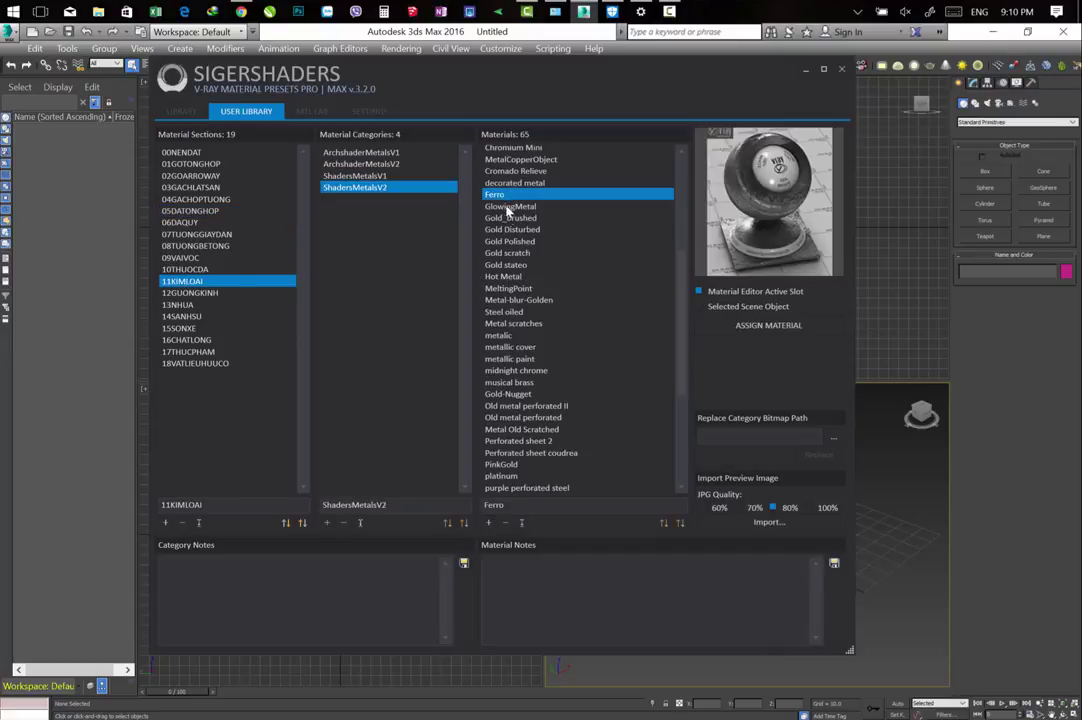
{"action": "left_click", "coordinate": [510, 241]}
{"action": "left_click", "coordinate": [510, 289]}
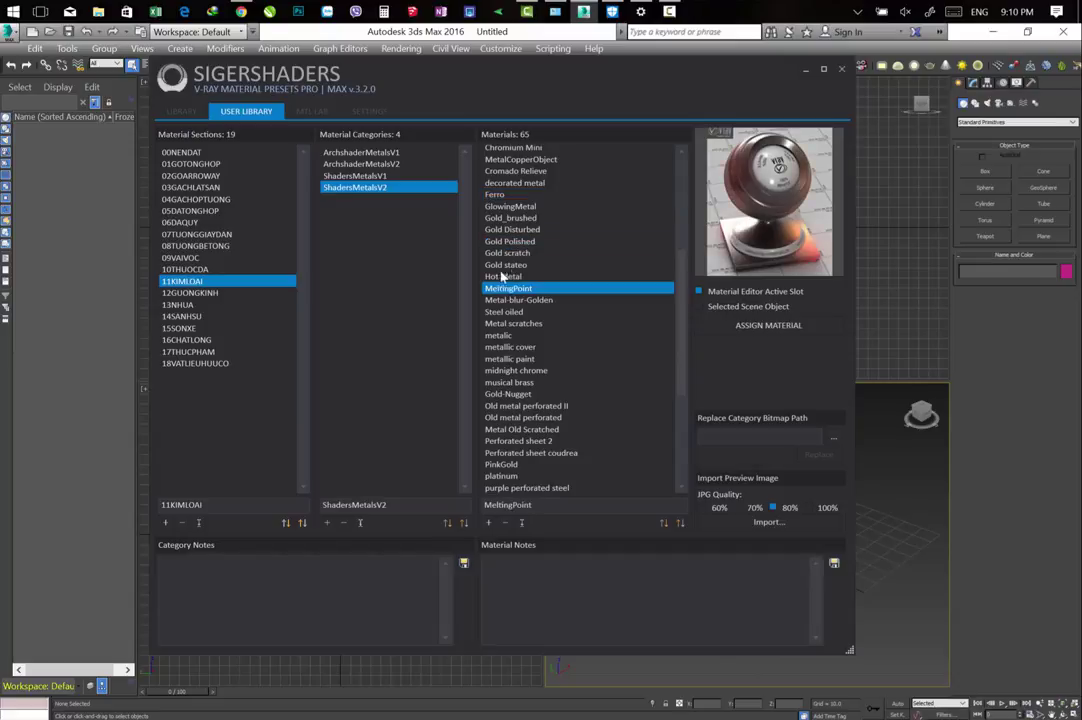
{"action": "left_click", "coordinate": [370, 112]}
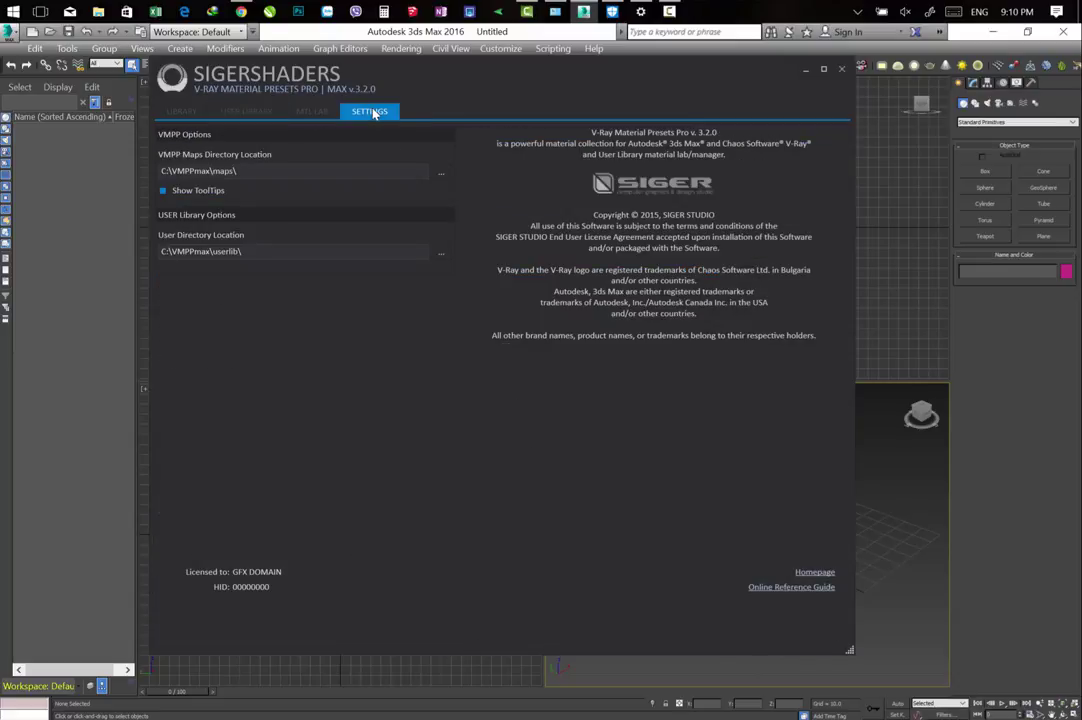
Set the VMPP maps directory to the maps folder in Desktop > VMPPmax.
{"action": "left_click", "coordinate": [441, 173]}
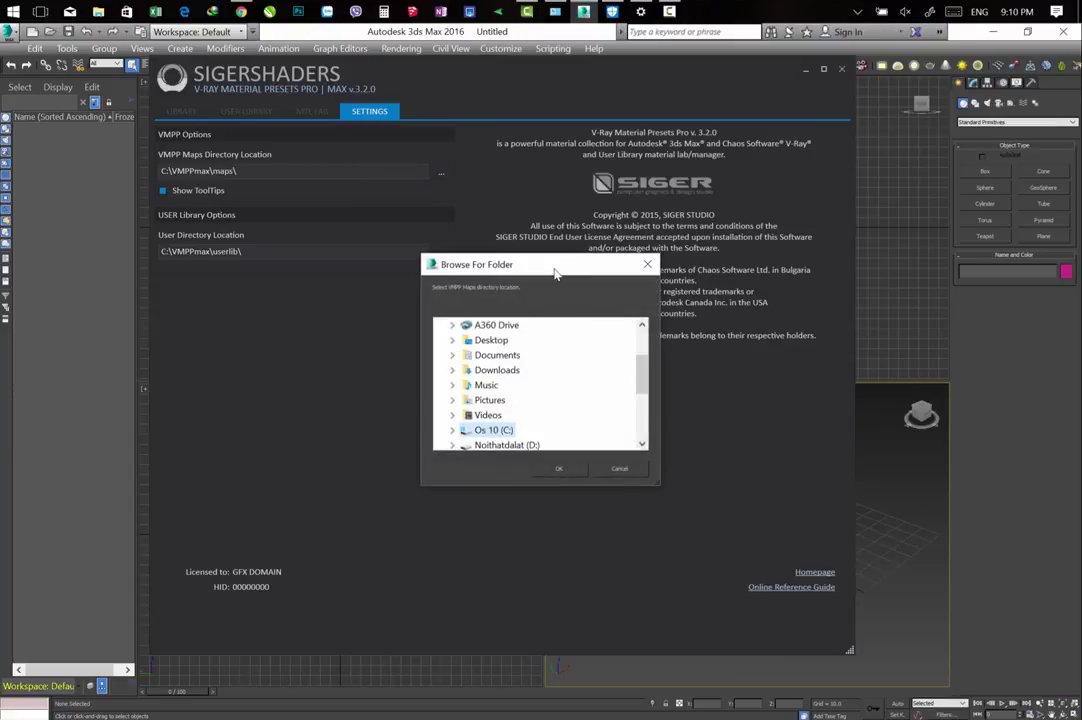
{"action": "left_click_drag", "start_coordinate": [553, 272], "coordinate": [549, 230]}
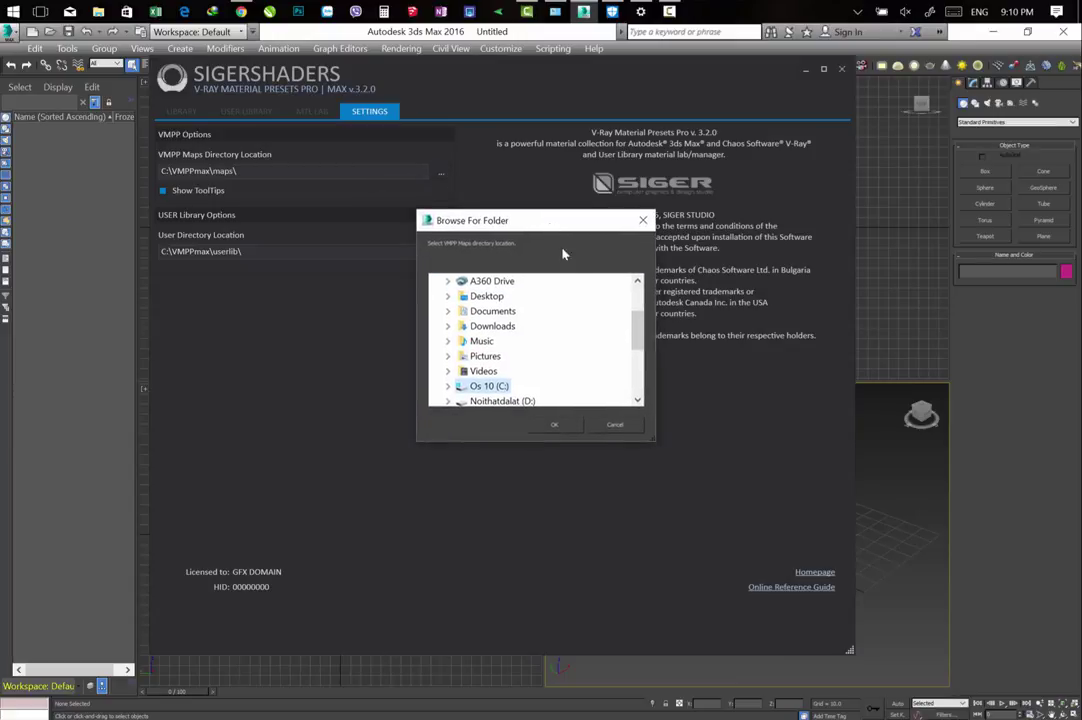
{"action": "left_click", "coordinate": [447, 297]}
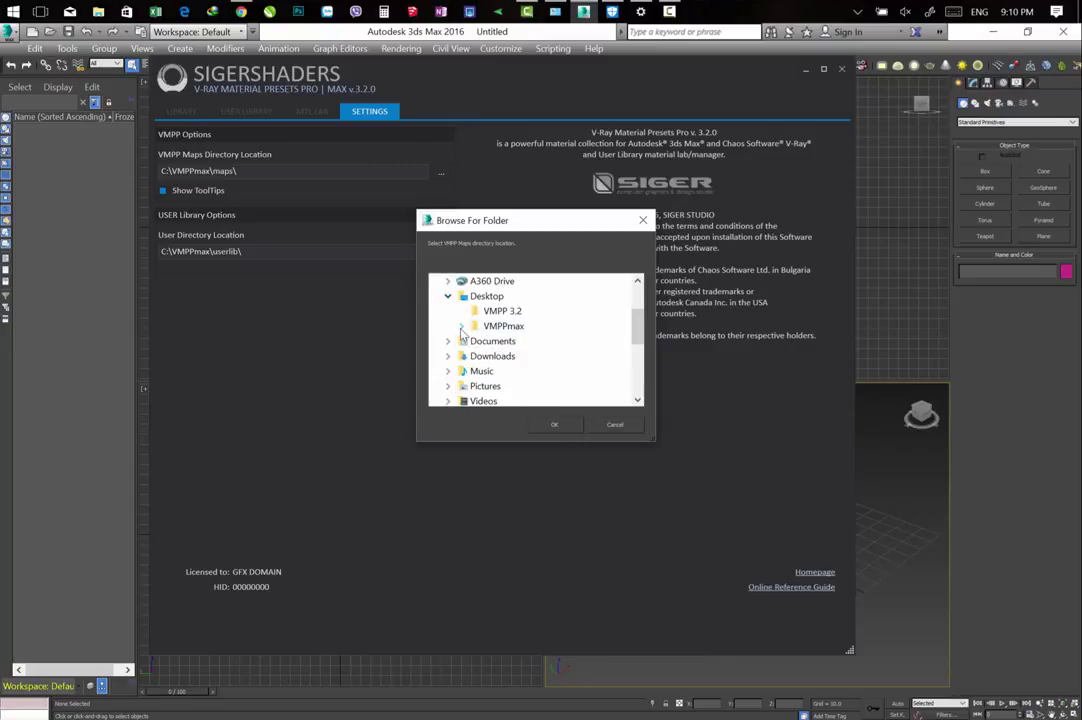
{"action": "left_click", "coordinate": [461, 328]}
{"action": "scroll", "coordinate": [502, 345], "scroll_direction": "down", "scroll_amount": 2}
{"action": "scroll", "coordinate": [495, 343], "scroll_direction": "up", "scroll_amount": 1}
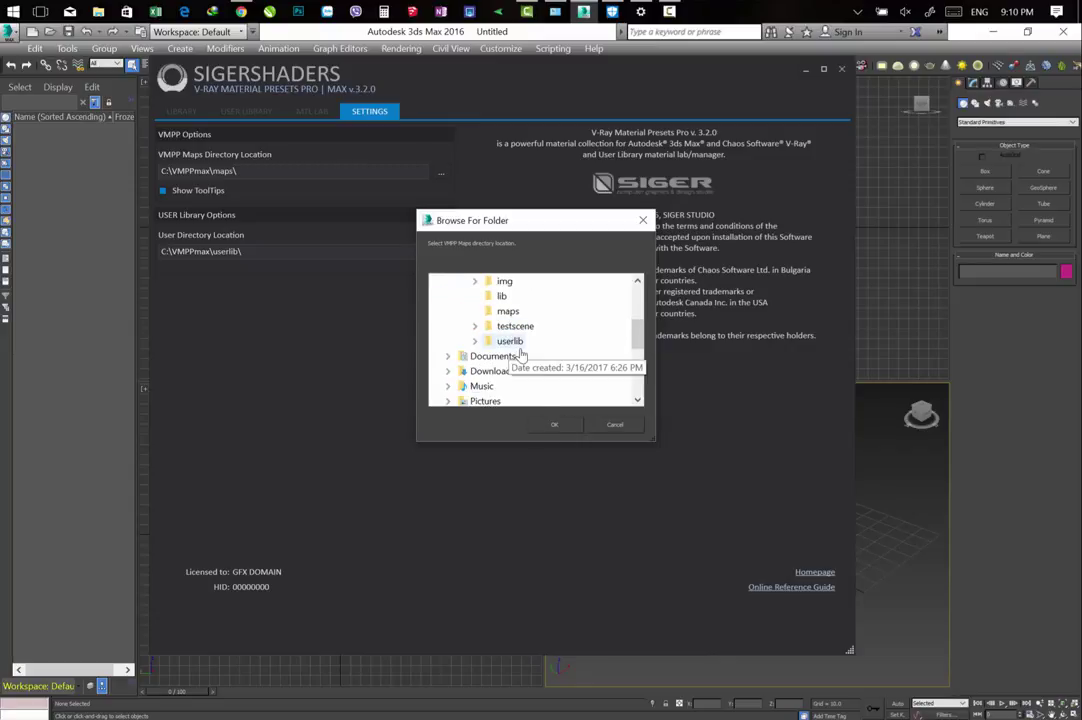
{"action": "left_click", "coordinate": [505, 313]}
{"action": "left_click", "coordinate": [555, 426]}
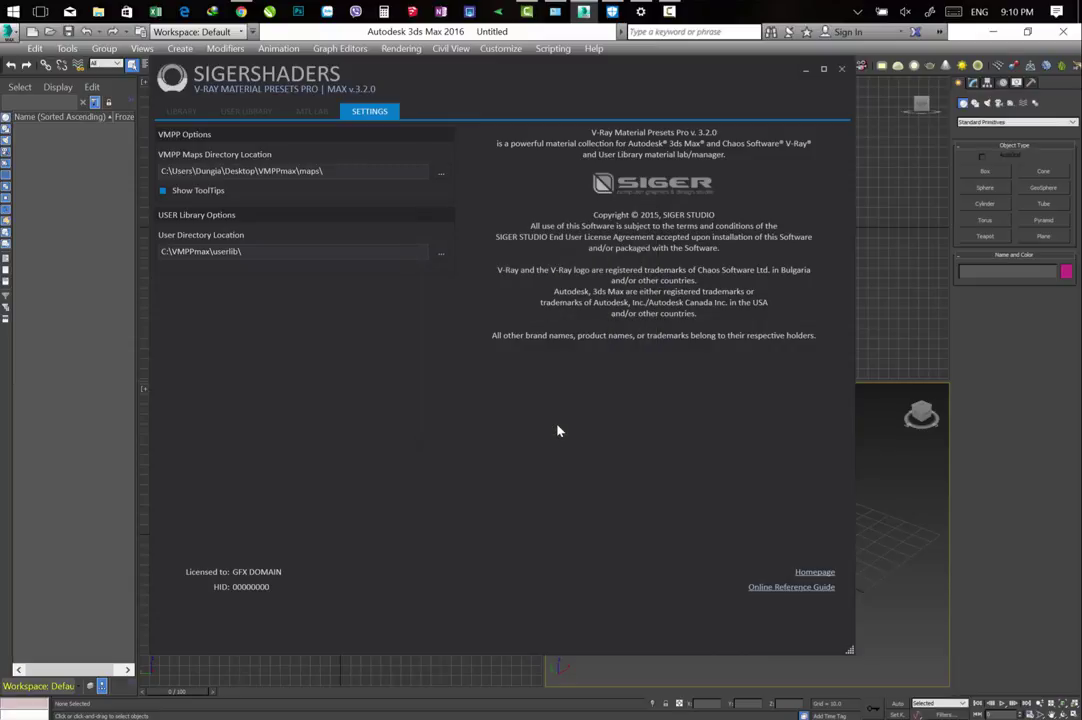
Return to the User Library page and move the presets window to the left.
{"action": "left_click", "coordinate": [181, 111]}
{"action": "left_click", "coordinate": [247, 111]}
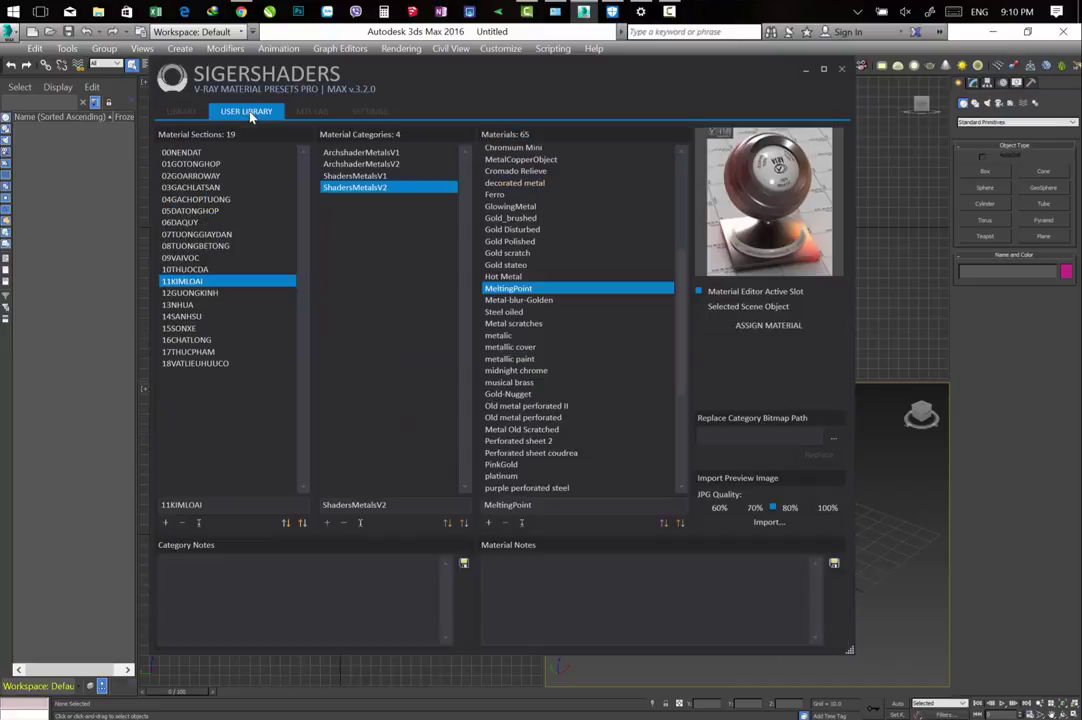
{"action": "left_click_drag", "start_coordinate": [526, 76], "coordinate": [379, 70]}
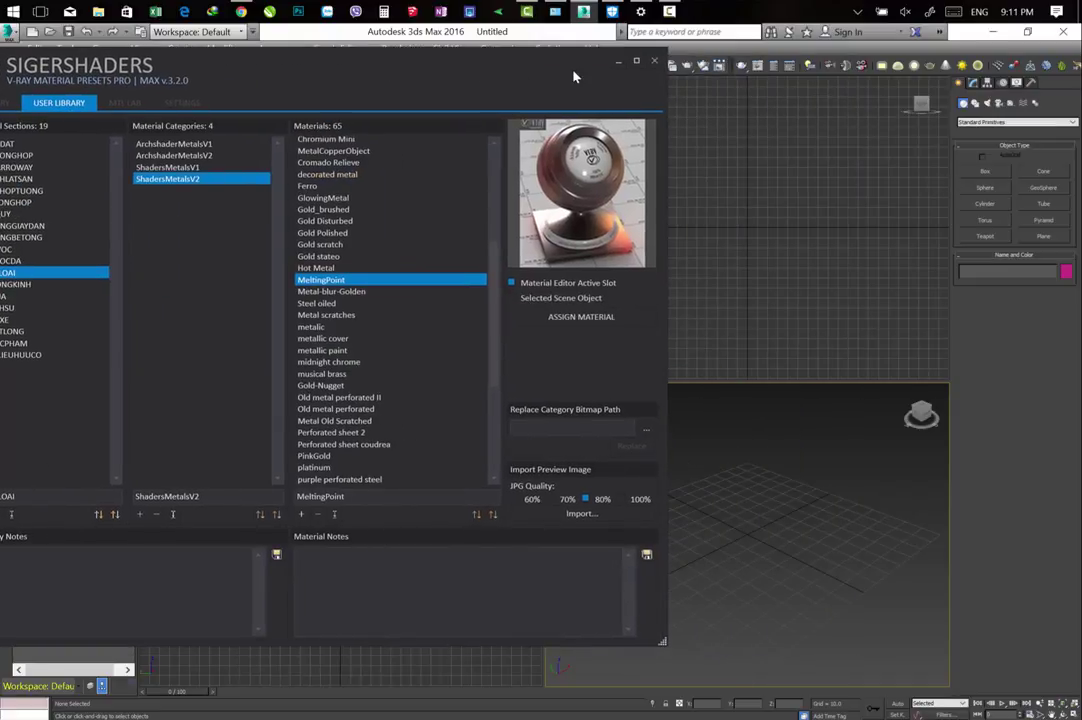
{"action": "left_click_drag", "start_coordinate": [489, 80], "coordinate": [248, 119]}
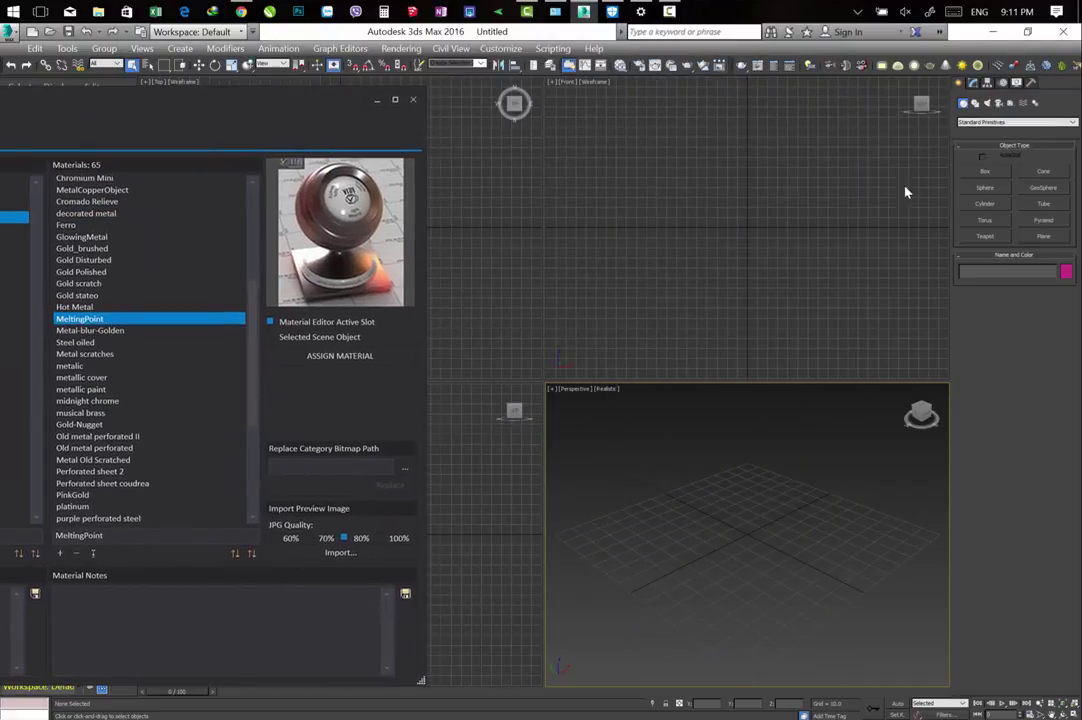
Create a teapot on the Perspective grid and bring the material library back over the viewports.
{"action": "left_click", "coordinate": [985, 237]}
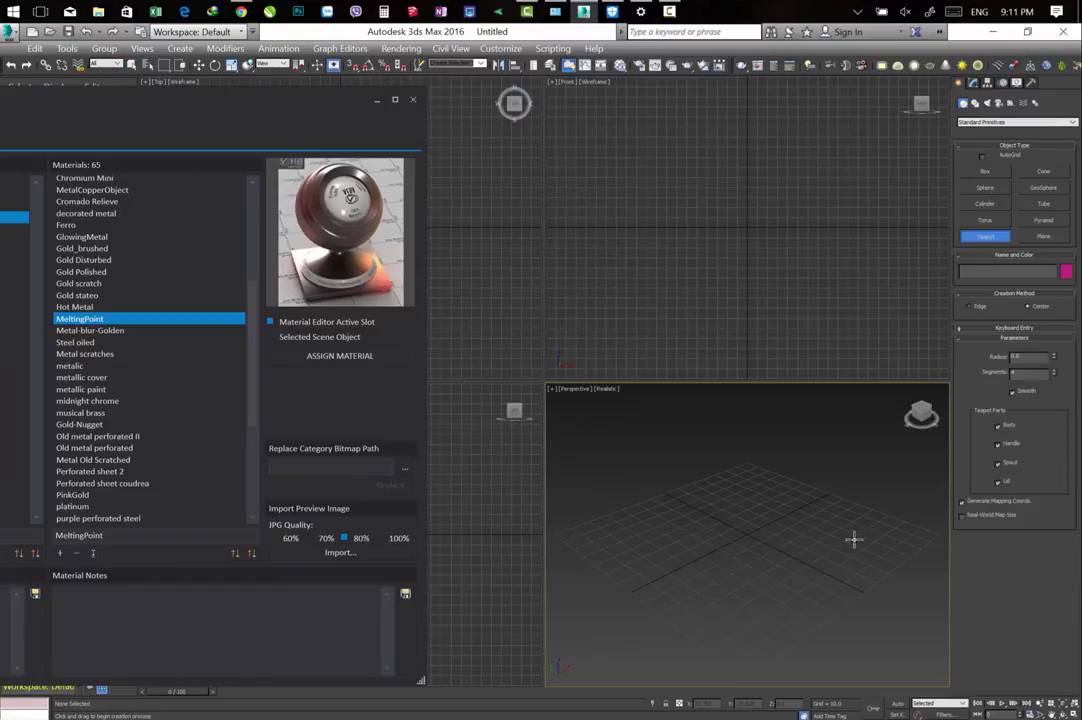
{"action": "mouse_move", "coordinate": [746, 531]}
{"action": "left_mouse_down"}
{"action": "mouse_move", "coordinate": [815, 481]}
{"action": "mouse_move", "coordinate": [775, 498]}
{"action": "left_mouse_up"}
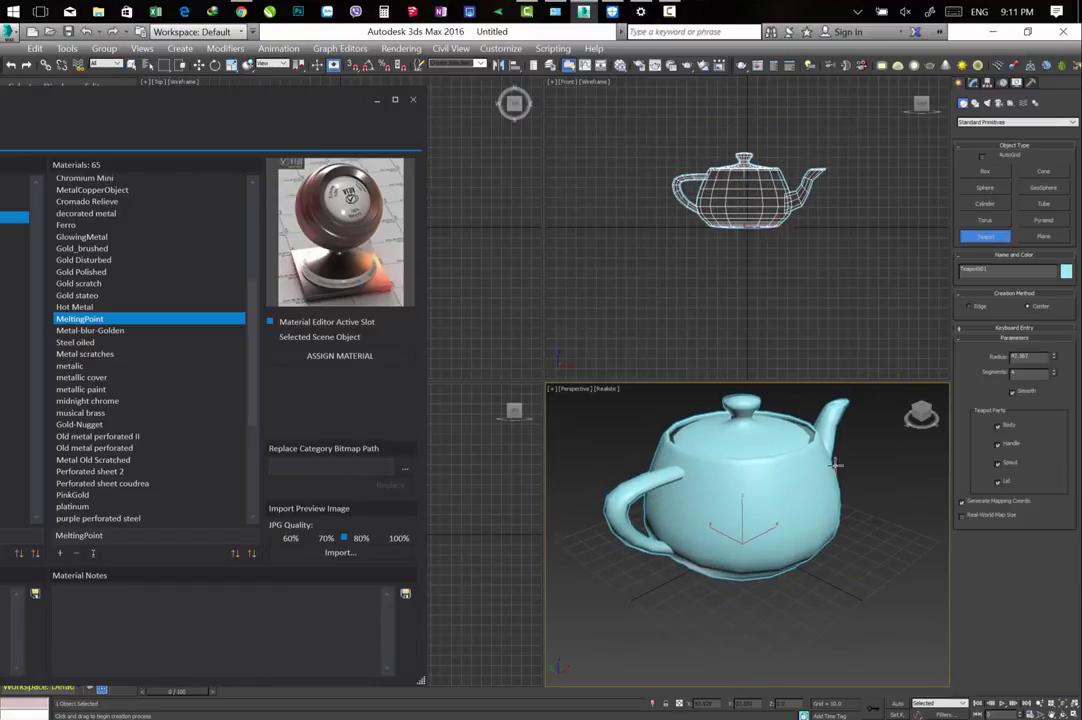
{"action": "left_click_drag", "start_coordinate": [370, 121], "coordinate": [709, 119]}
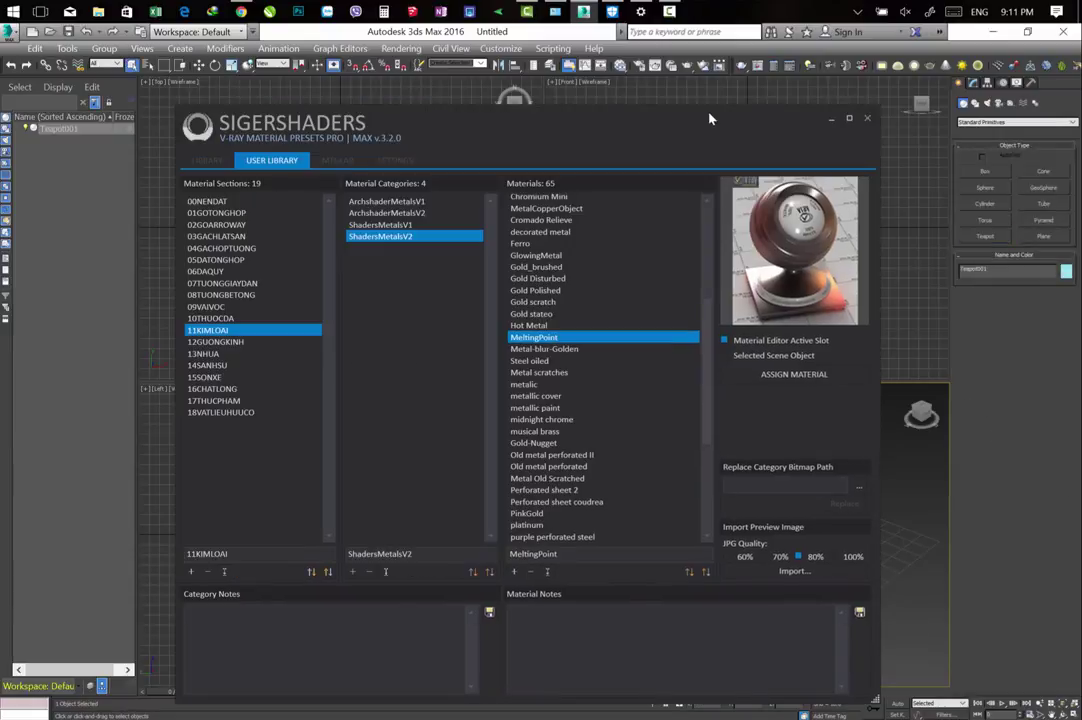
Make V-Ray Adv 3.40.01 the current renderer and close Render Setup.
{"action": "left_click", "coordinate": [773, 67]}
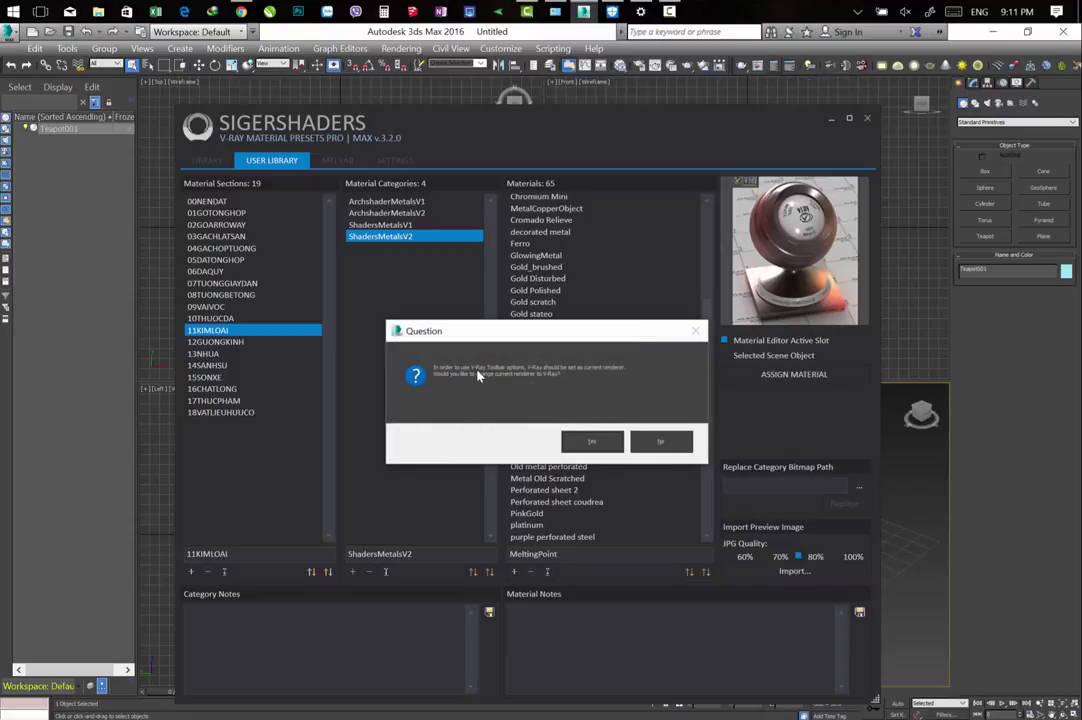
{"action": "left_click", "coordinate": [593, 443]}
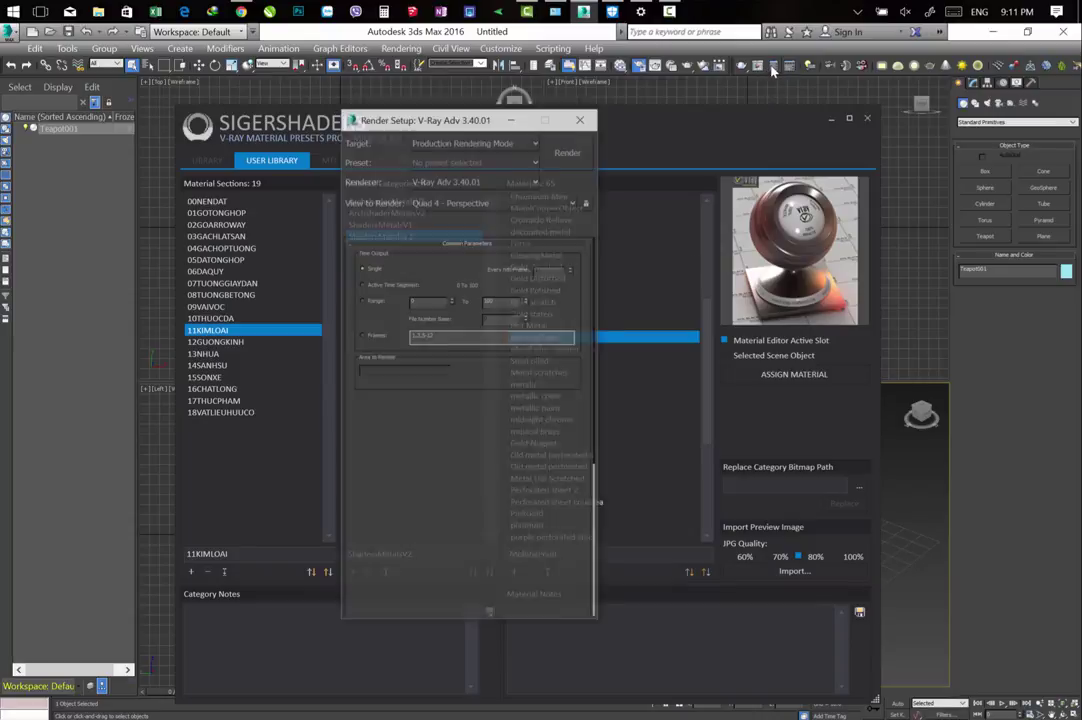
{"action": "left_click_drag", "start_coordinate": [441, 118], "coordinate": [456, 105]}
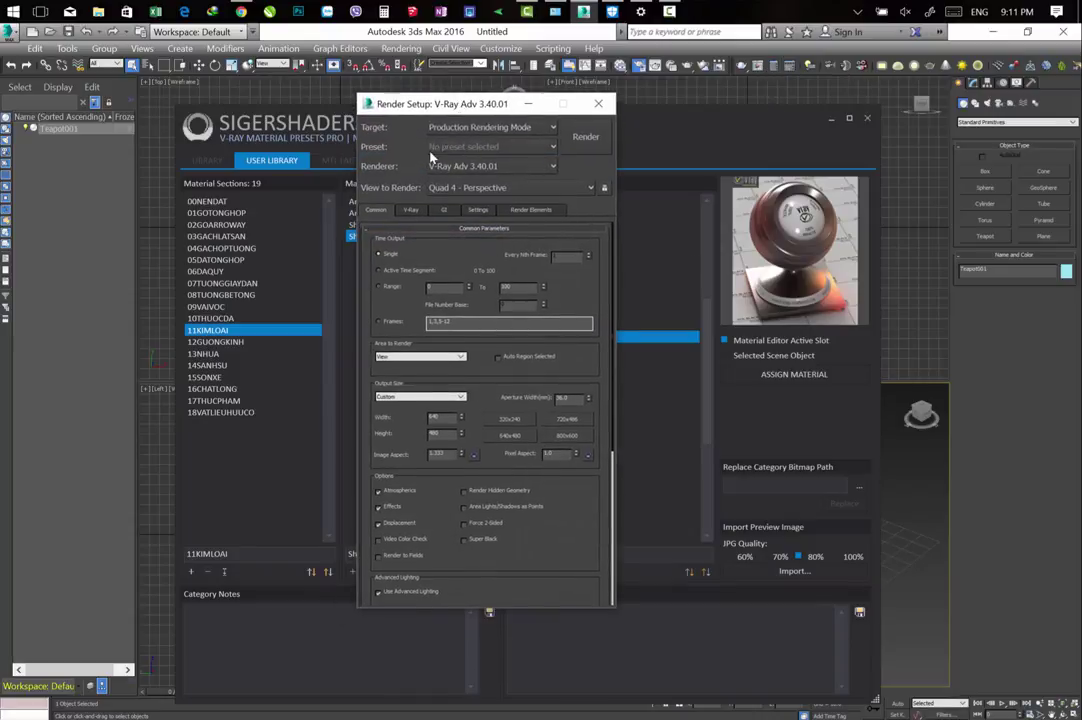
{"action": "left_click", "coordinate": [507, 170]}
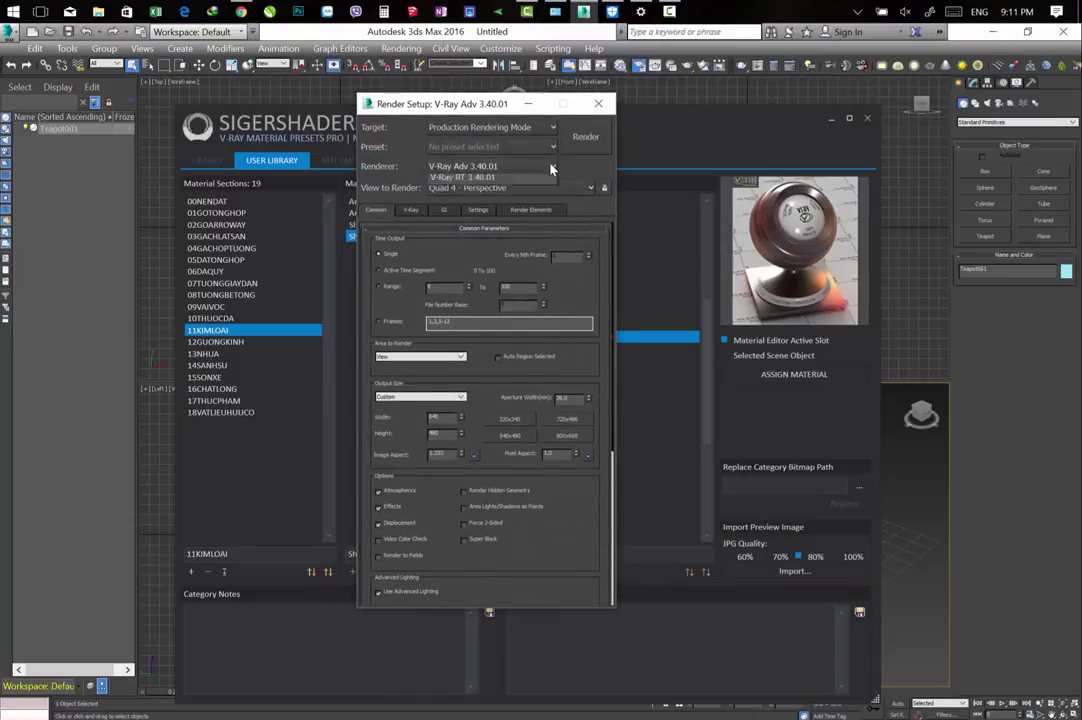
{"action": "left_click", "coordinate": [519, 258]}
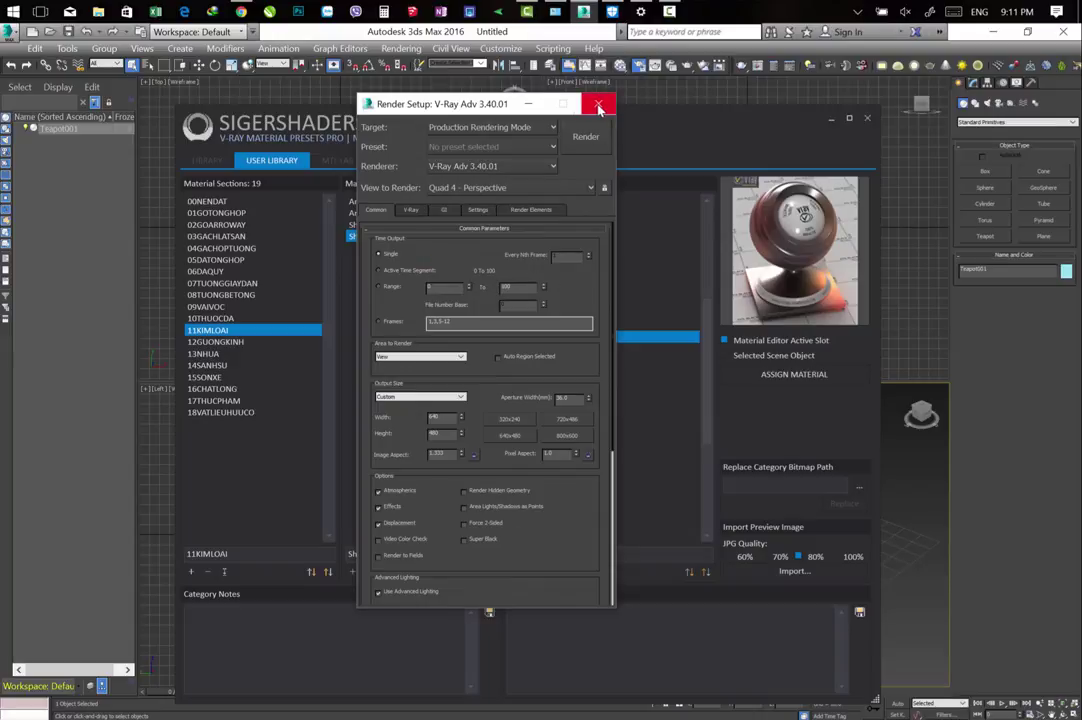
{"action": "left_click_drag", "start_coordinate": [490, 110], "coordinate": [517, 103]}
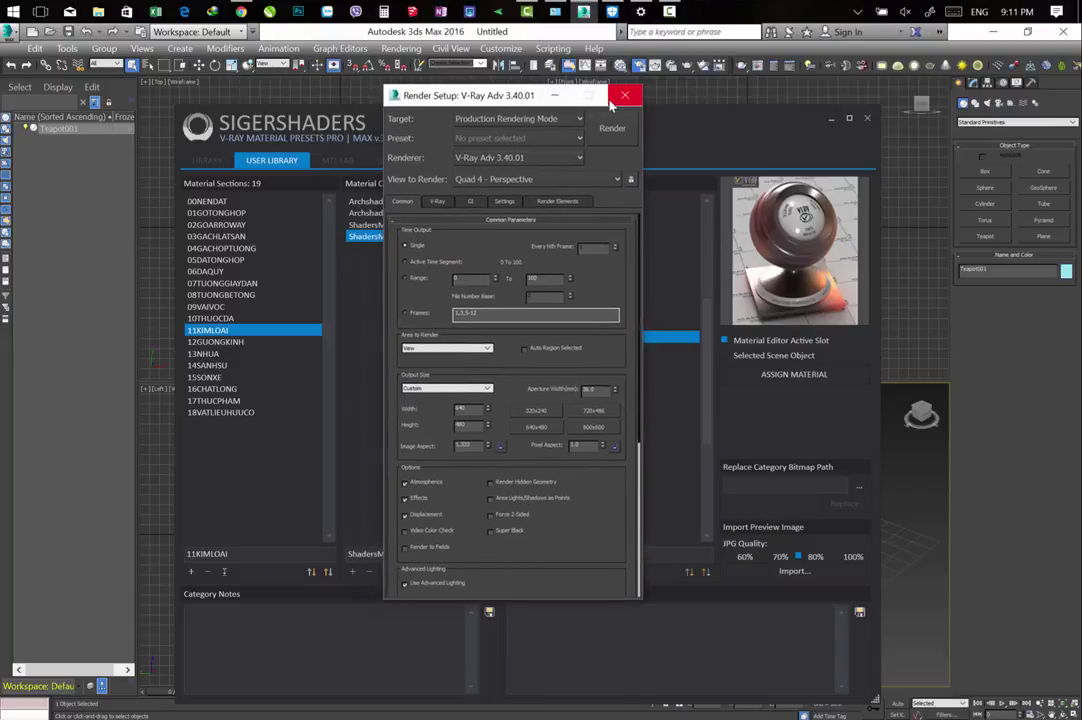
{"action": "left_click", "coordinate": [624, 95]}
Assign the MeltingPoint preset material to the teapot from the library window.
{"action": "left_click_drag", "start_coordinate": [613, 124], "coordinate": [651, 115]}
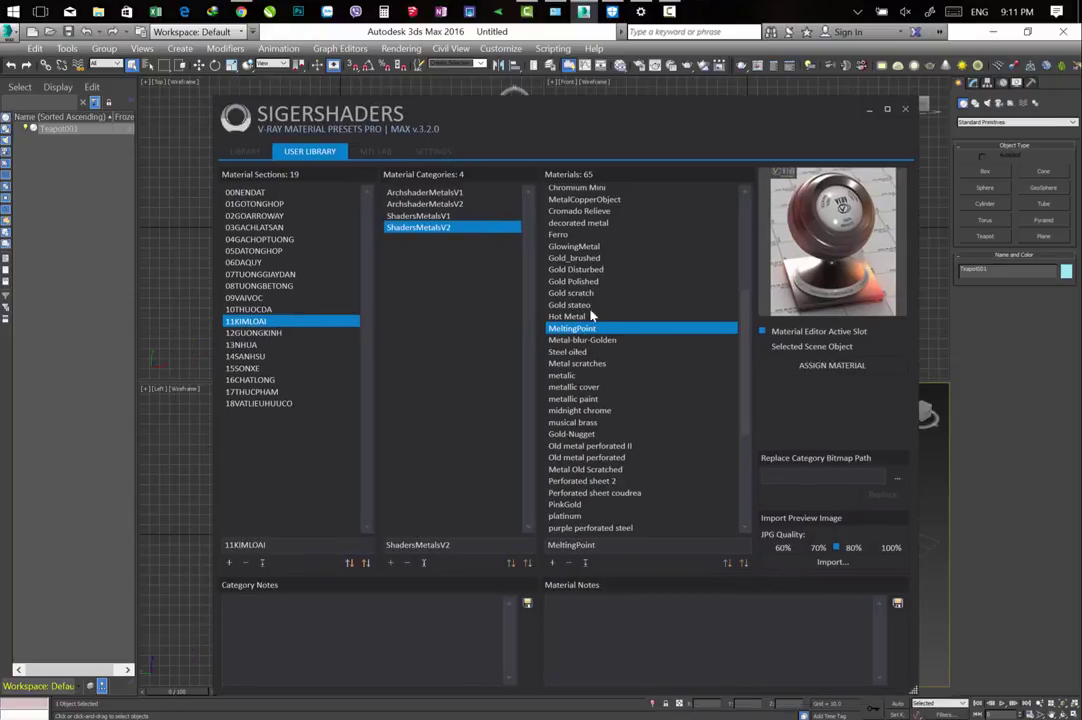
{"action": "left_click", "coordinate": [836, 368]}
{"action": "left_click_drag", "start_coordinate": [788, 120], "coordinate": [772, 207]}
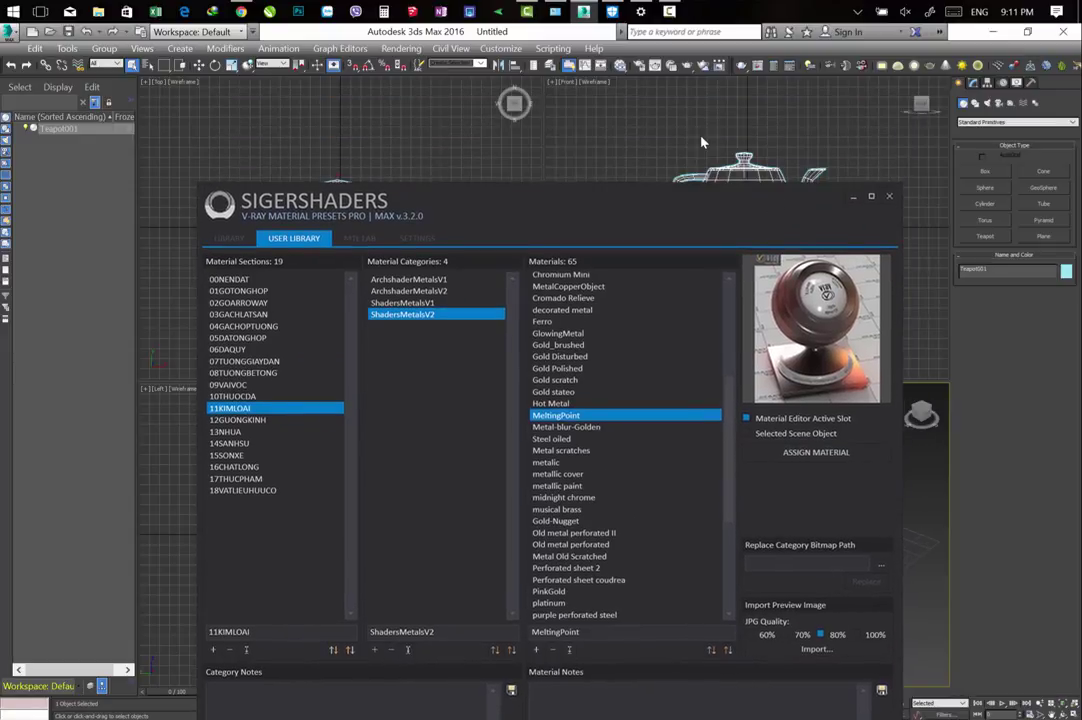
In the enlarged Slate Material Editor, place the MeltingPoint sample slot as an instance node.
{"action": "left_click", "coordinate": [617, 66]}
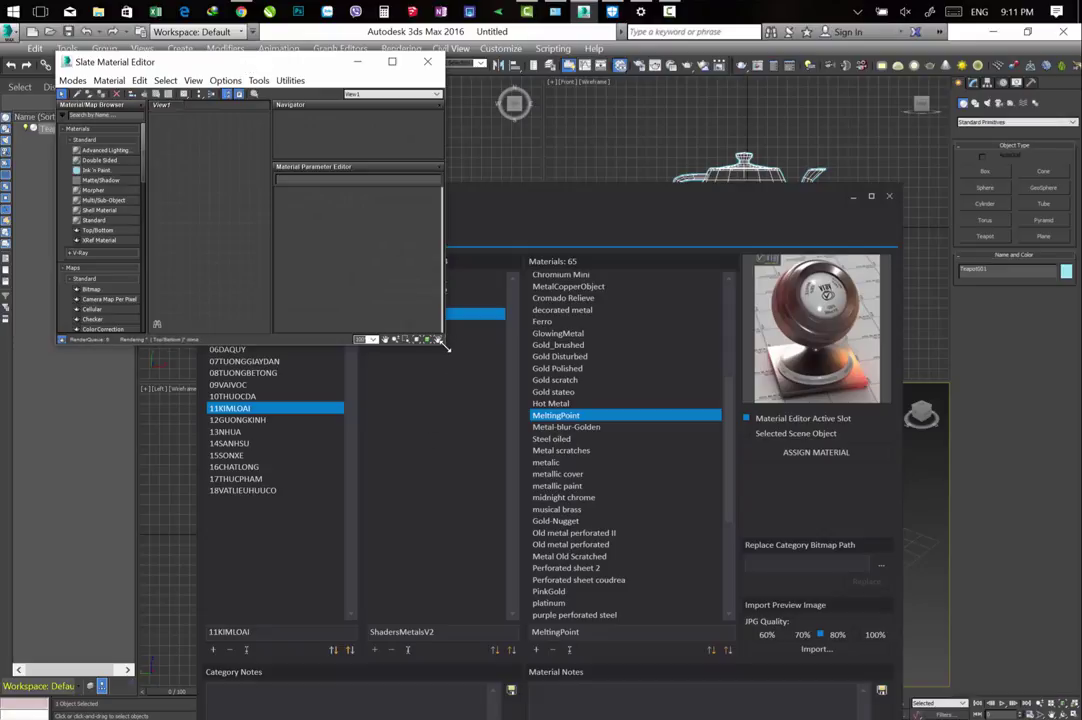
{"action": "left_click_drag", "start_coordinate": [443, 343], "coordinate": [881, 610]}
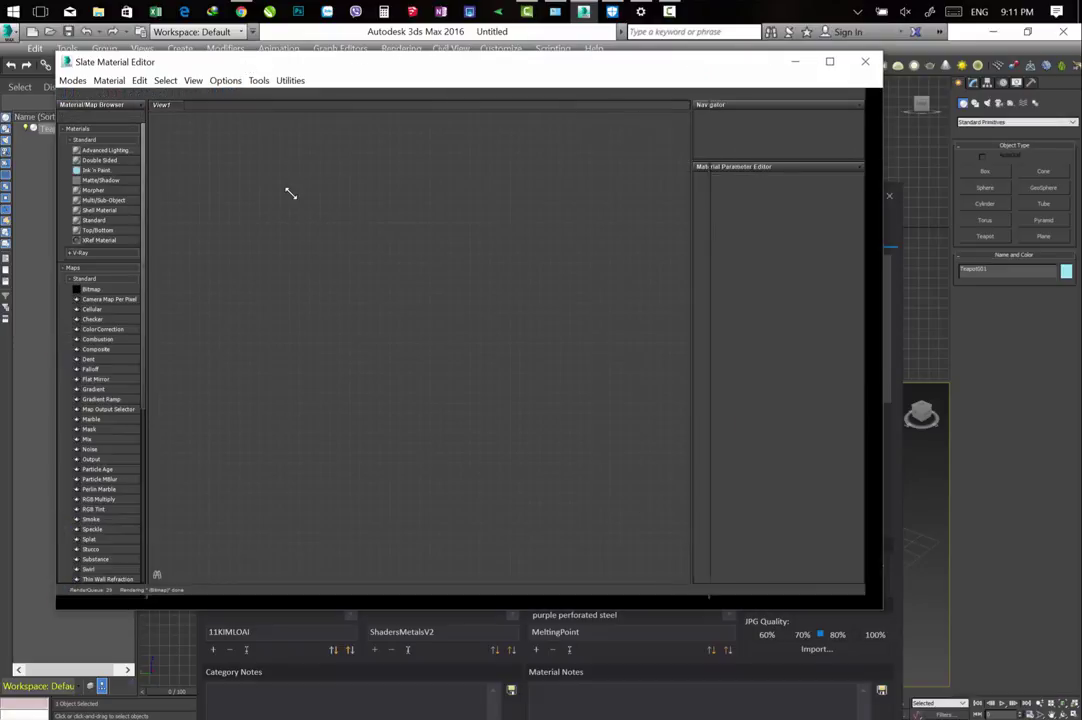
{"action": "left_click", "coordinate": [68, 140]}
{"action": "left_click", "coordinate": [65, 130]}
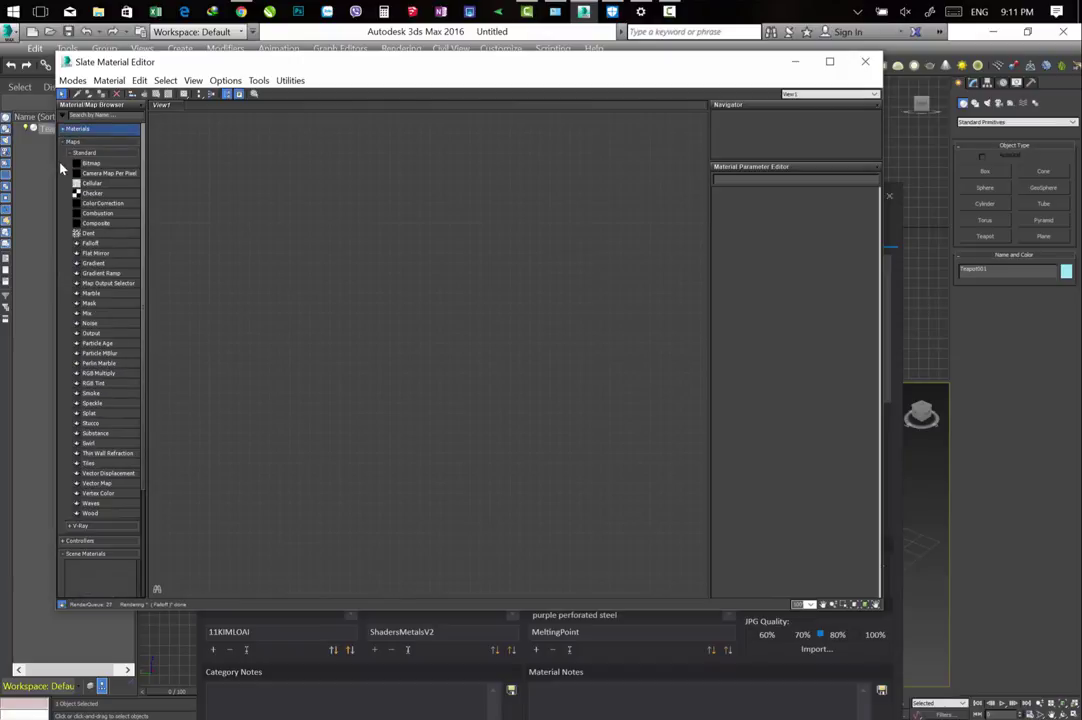
{"action": "left_click", "coordinate": [64, 143]}
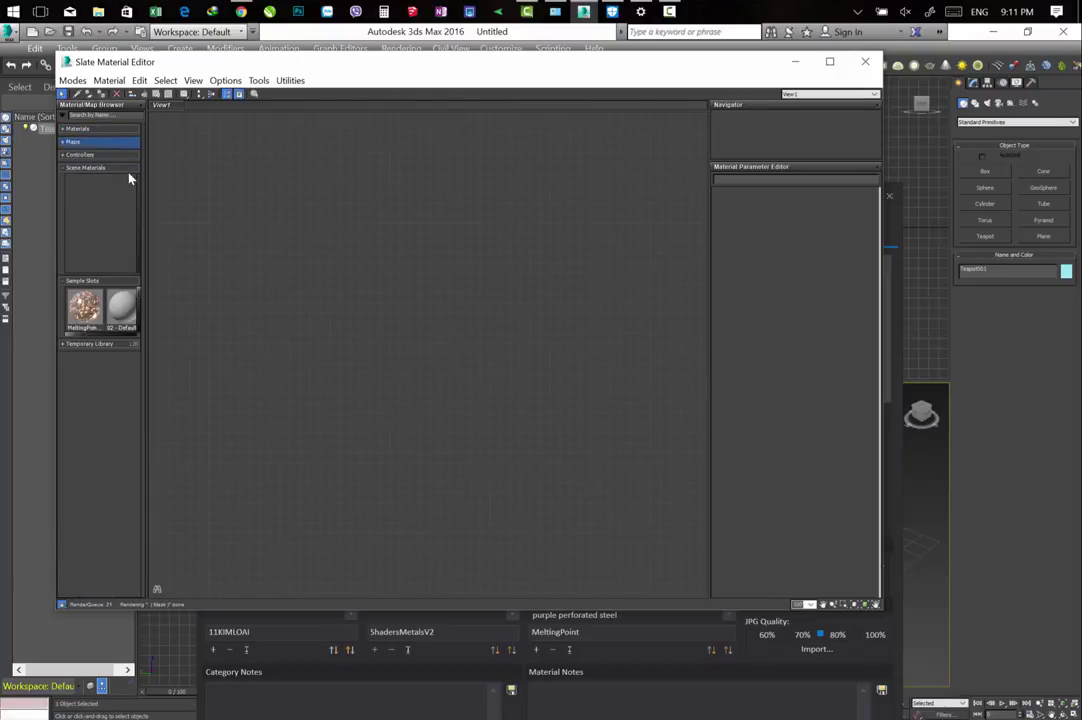
{"action": "left_click", "coordinate": [80, 283]}
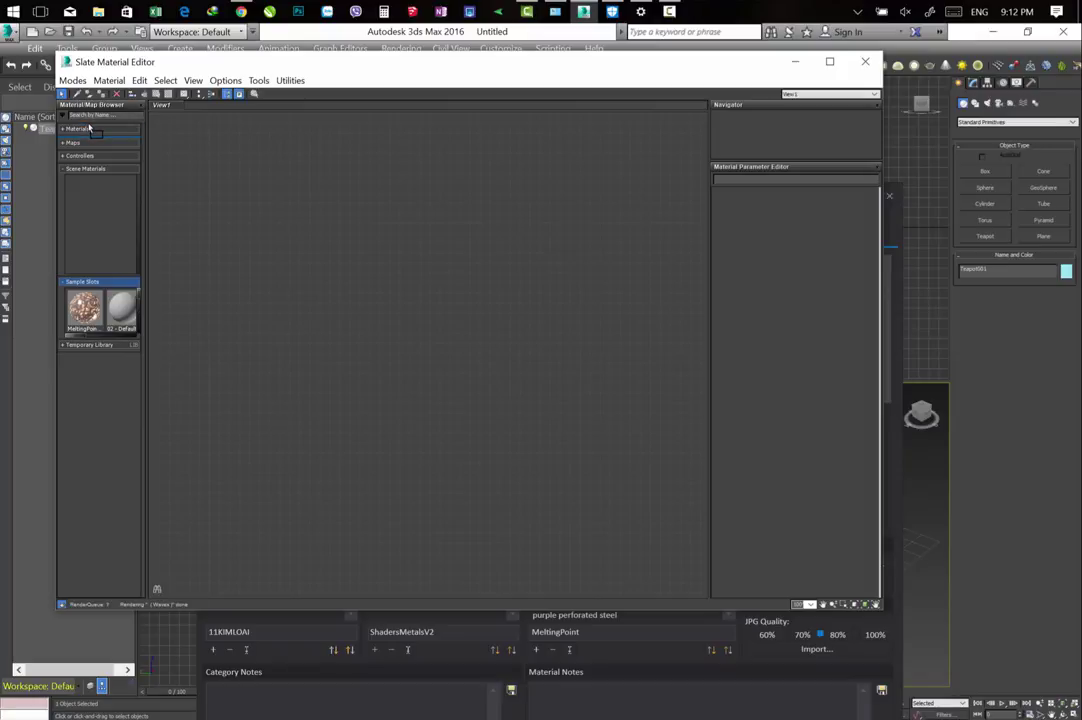
{"action": "left_click_drag", "start_coordinate": [88, 130], "coordinate": [452, 355]}
{"action": "left_click", "coordinate": [87, 157]}
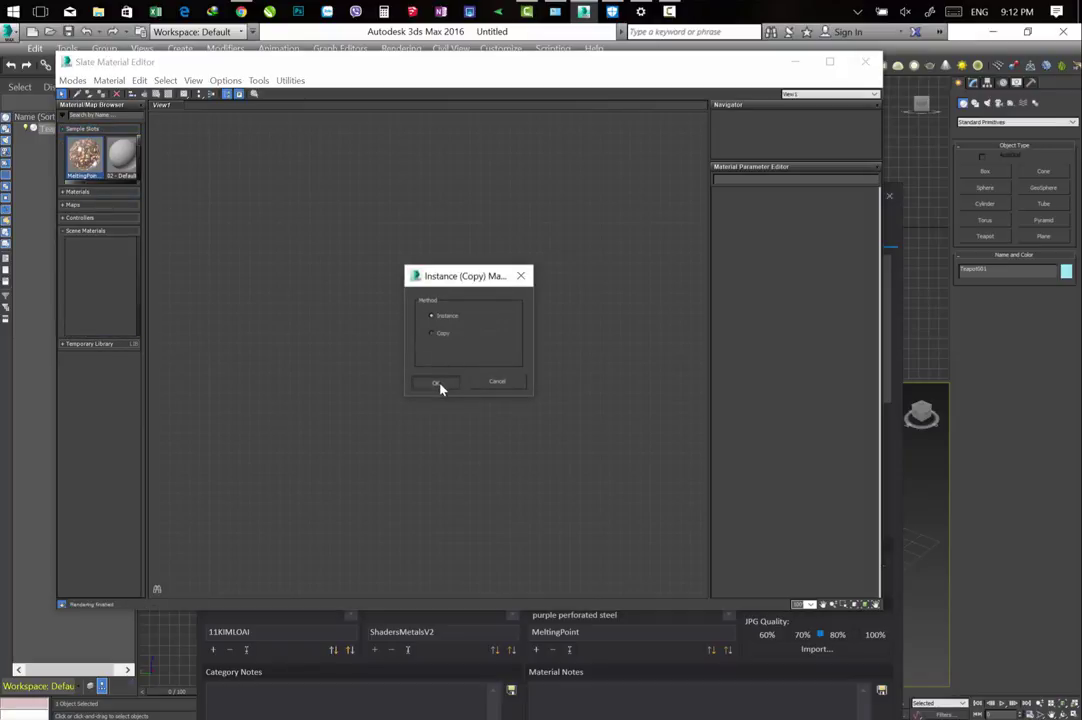
{"action": "left_click", "coordinate": [438, 385]}
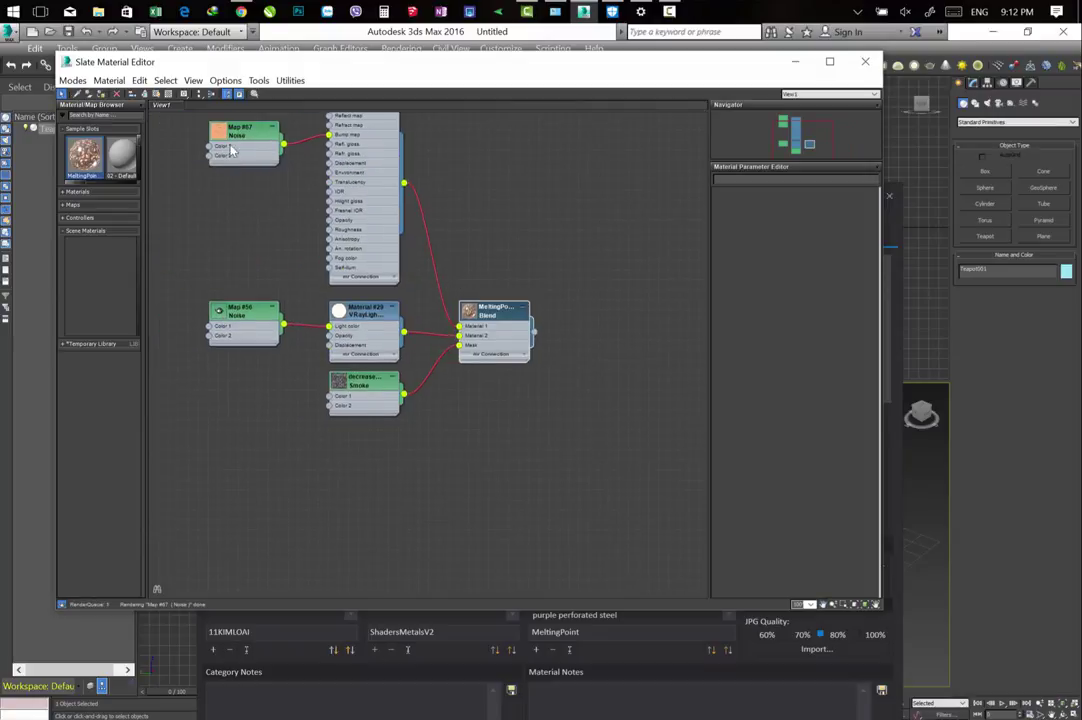
Expand the MeltingPoint Blend node preview and enable viewport shading and a checkered background.
{"action": "scroll", "coordinate": [497, 338], "scroll_direction": "up", "scroll_amount": 3}
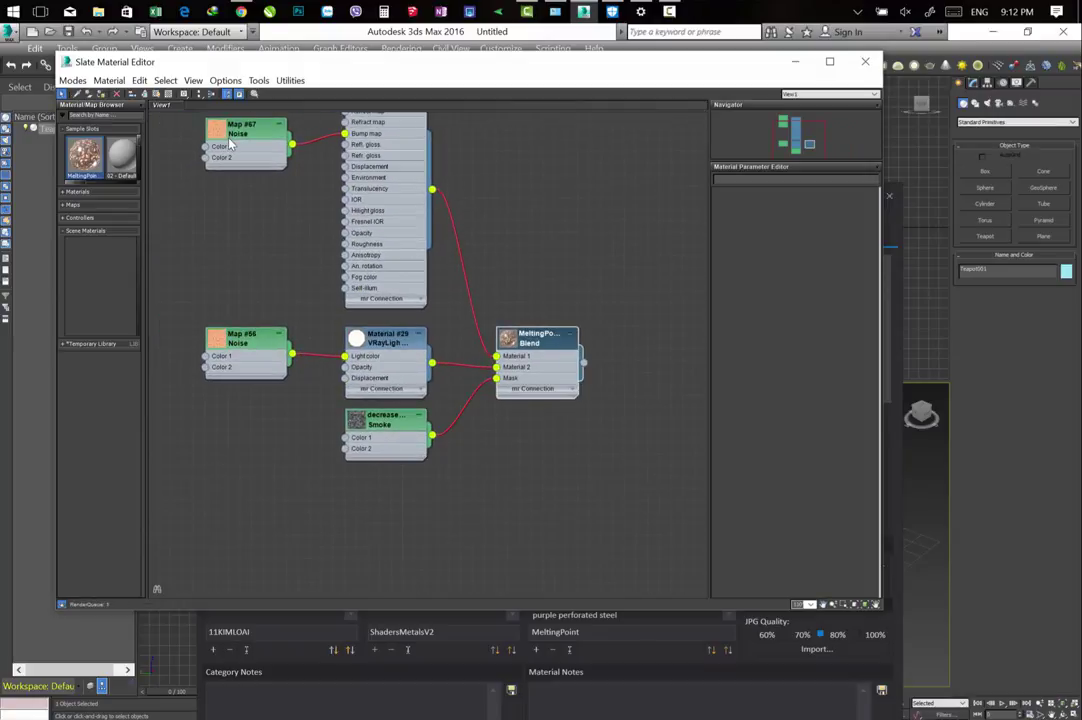
{"action": "double_click", "coordinate": [524, 352]}
{"action": "middle_click_drag", "start_coordinate": [292, 187], "coordinate": [240, 124]}
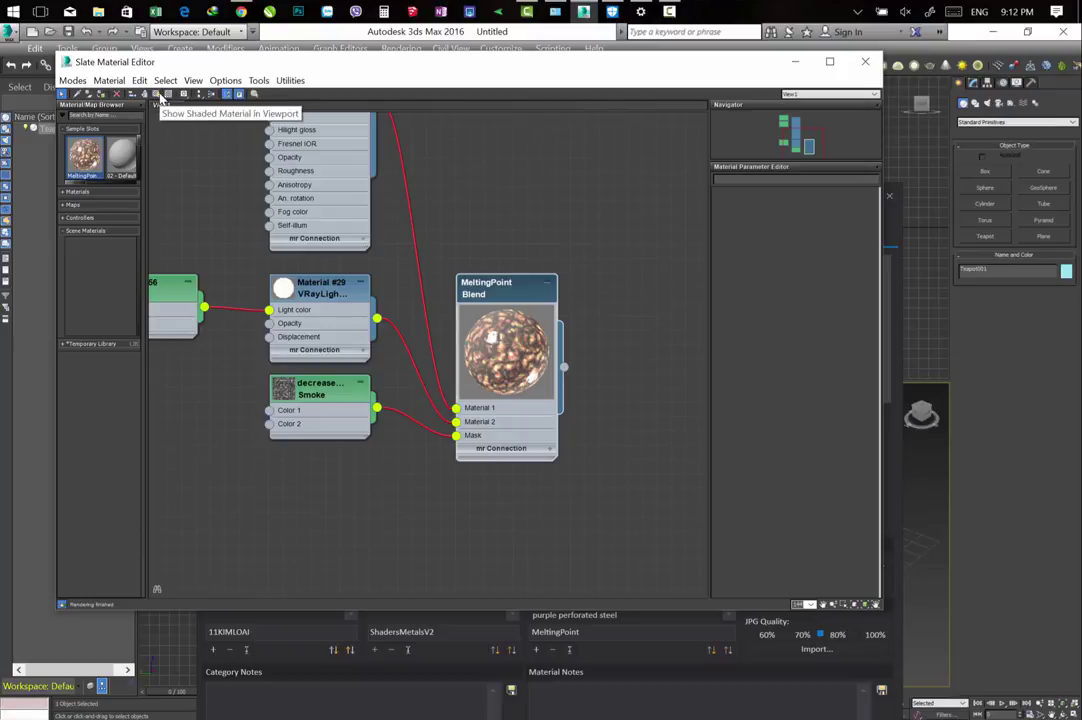
{"action": "left_click", "coordinate": [157, 95]}
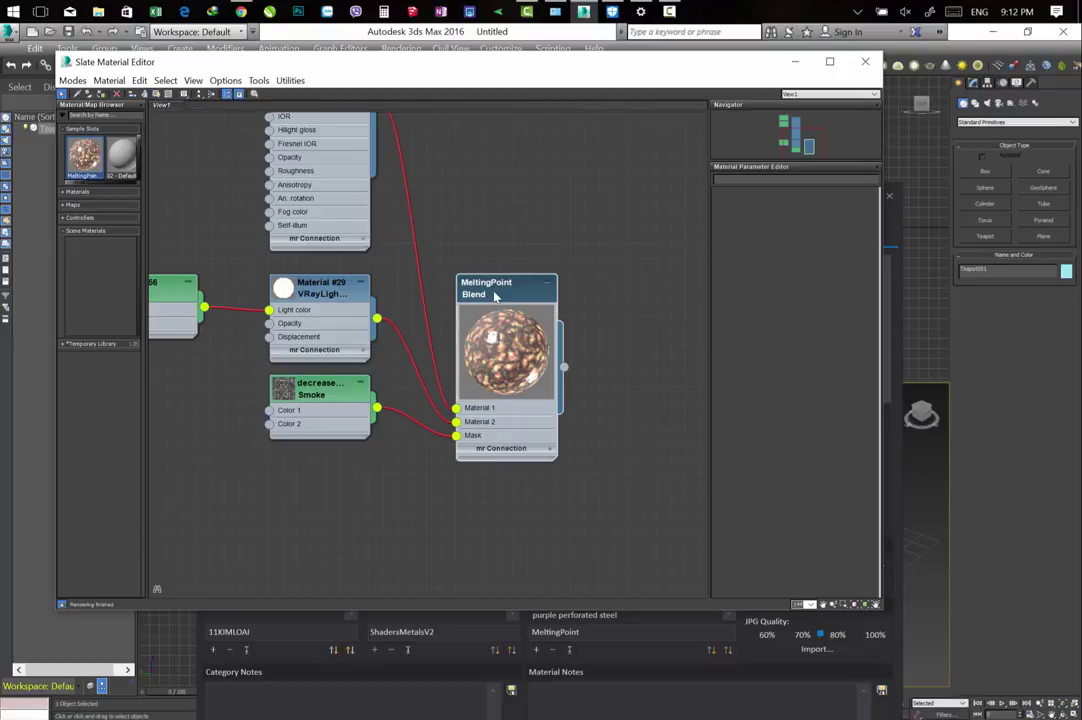
{"action": "left_click", "coordinate": [168, 94]}
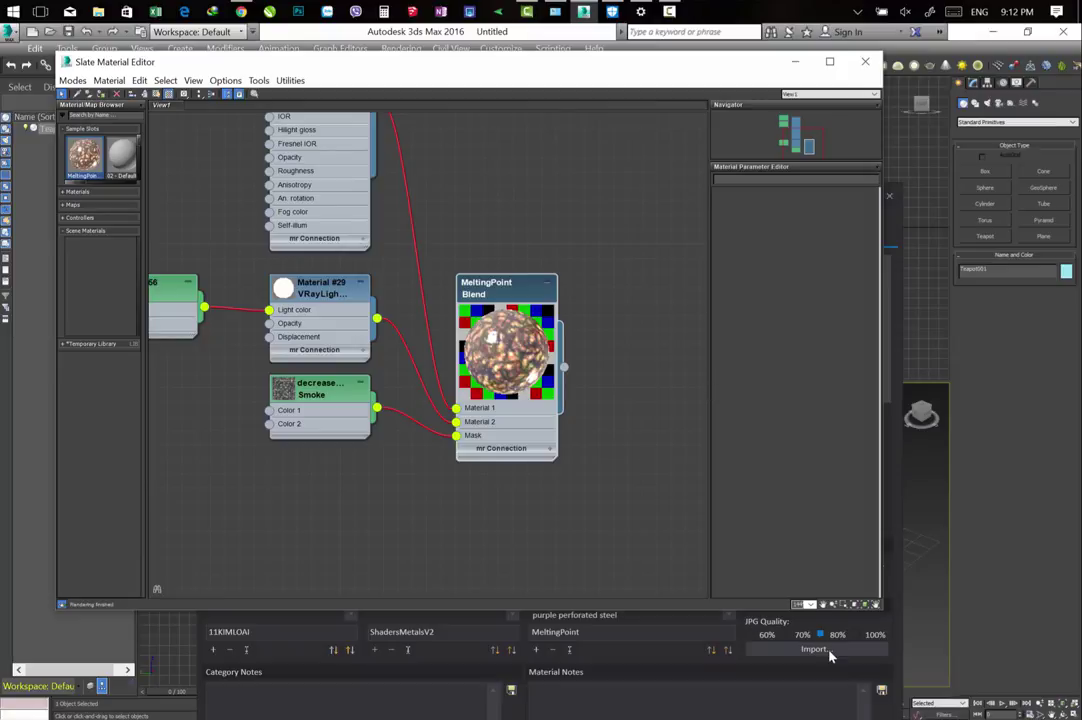
Drag MeltingPoint Blend onto the teapot, then close the library panel and material editor.
{"action": "left_click", "coordinate": [815, 649]}
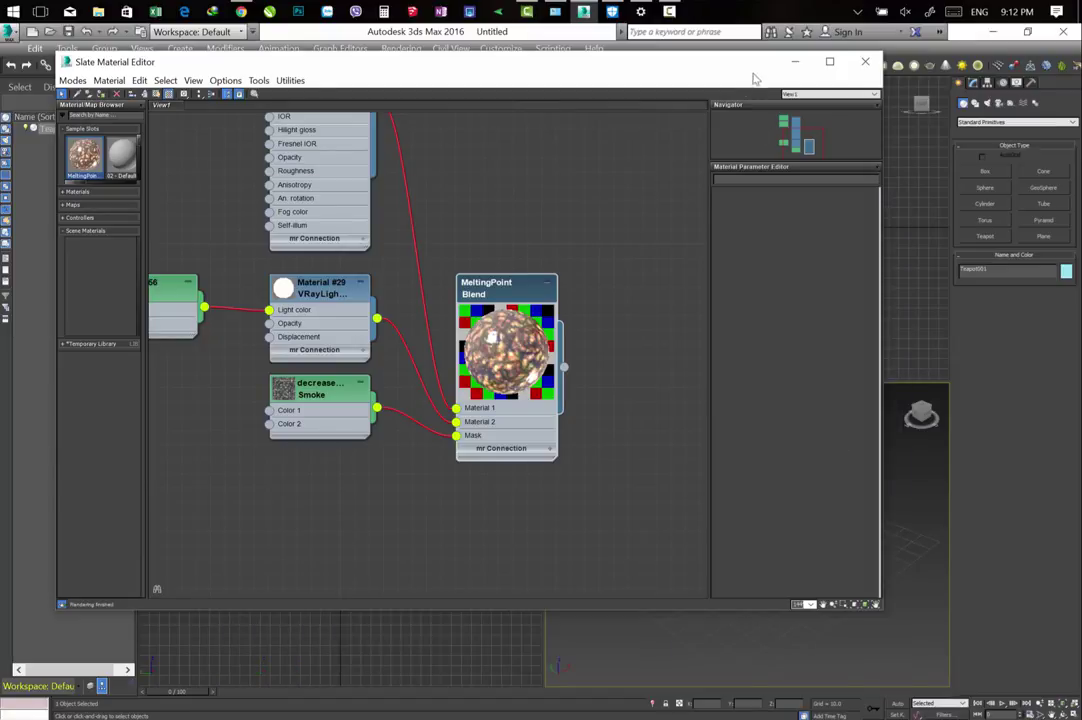
{"action": "left_click_drag", "start_coordinate": [755, 70], "coordinate": [485, 66]}
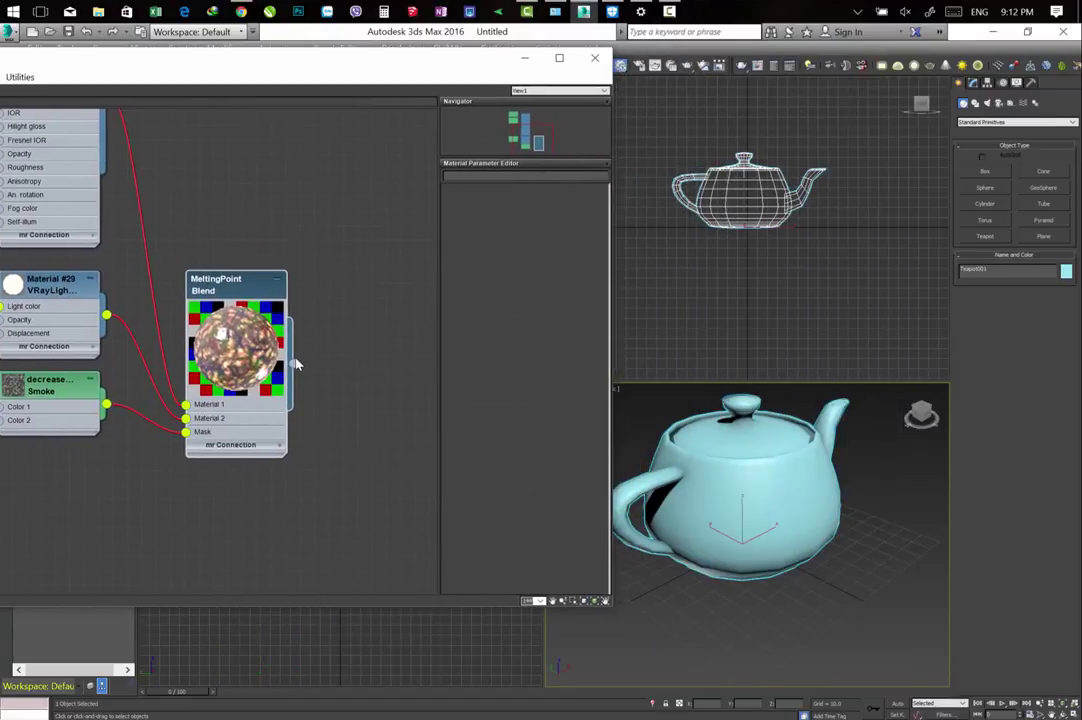
{"action": "left_click_drag", "start_coordinate": [294, 364], "coordinate": [739, 477]}
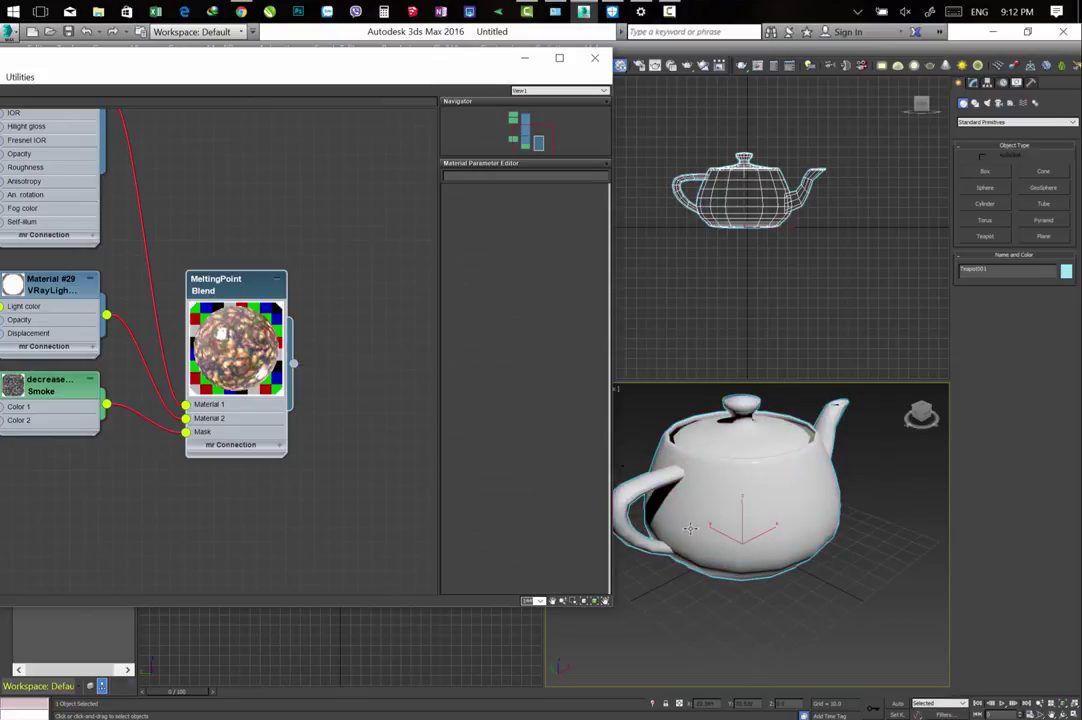
{"action": "middle_click_drag", "start_coordinate": [715, 502], "coordinate": [712, 518]}
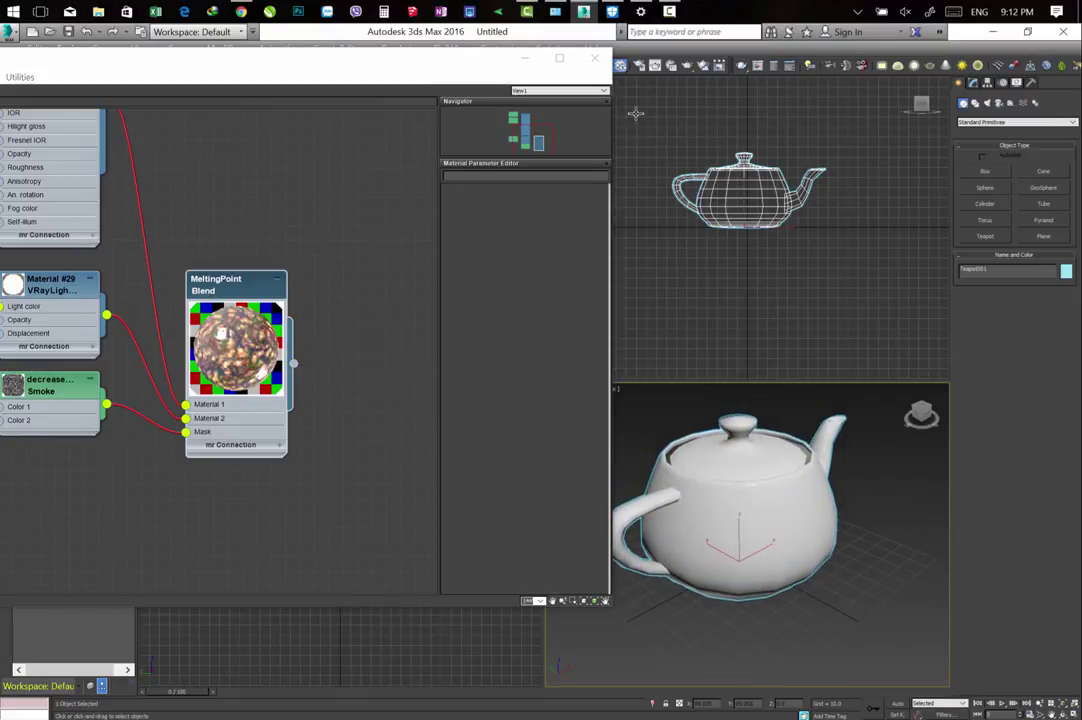
{"action": "left_click", "coordinate": [603, 55]}
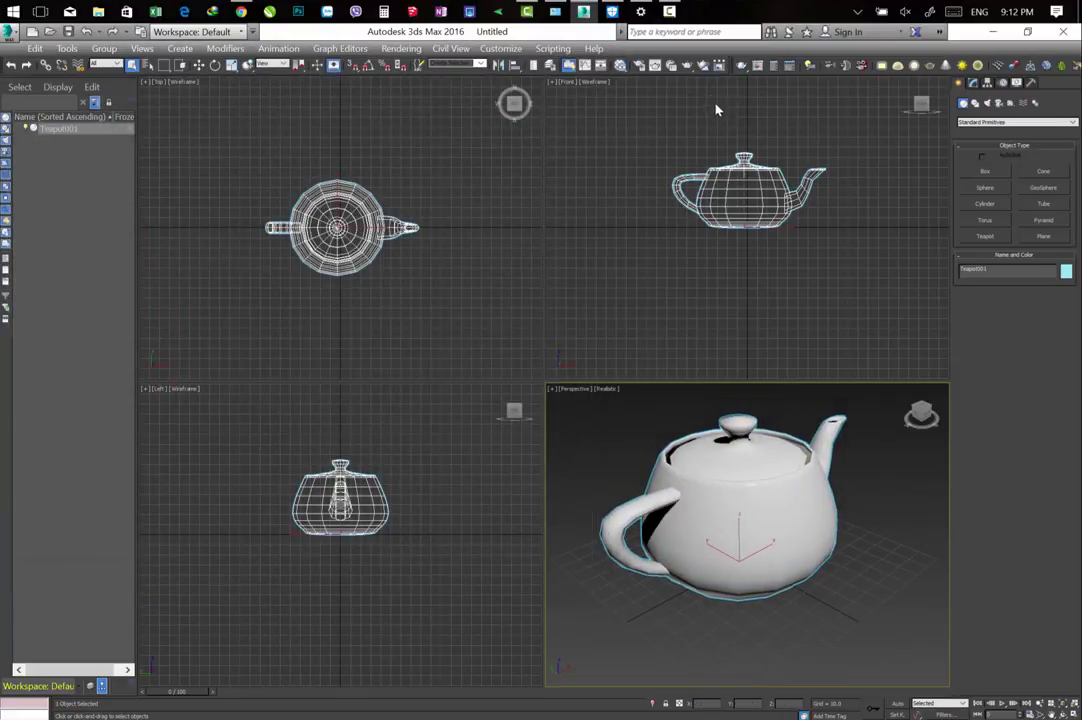
Render the teapot with V-Ray, close the frame buffer and log, then quit 3ds Max.
{"action": "left_click", "coordinate": [688, 66]}
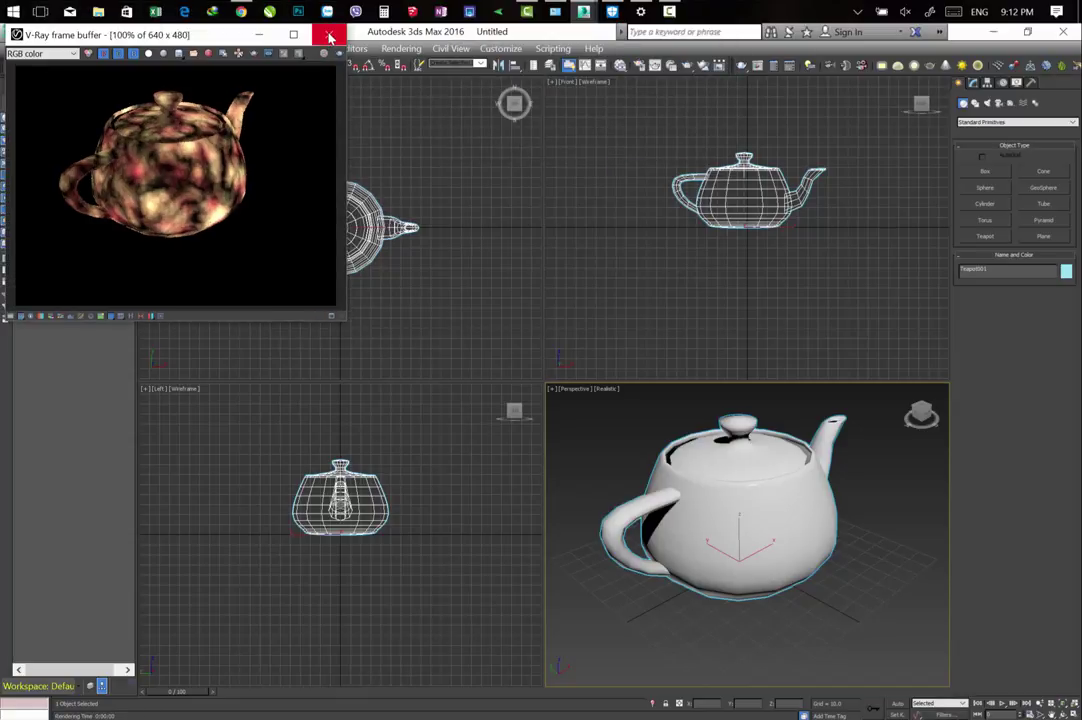
{"action": "left_click", "coordinate": [330, 33]}
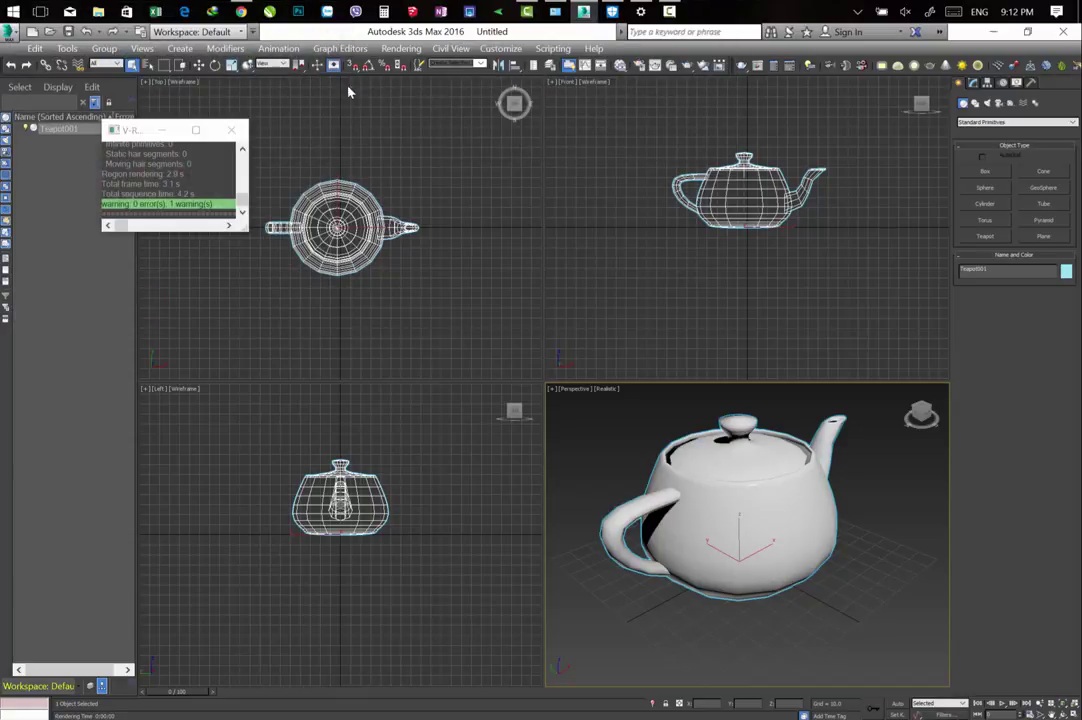
{"action": "left_click", "coordinate": [232, 131]}
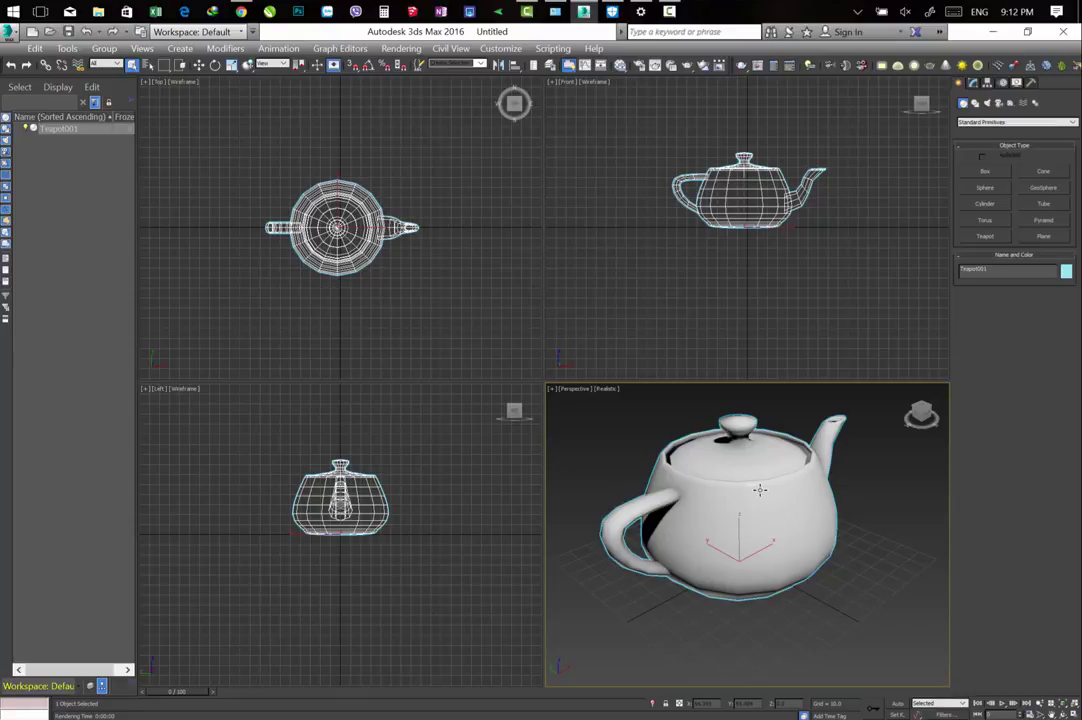
{"action": "middle_click_drag", "start_coordinate": [750, 510], "coordinate": [746, 527]}
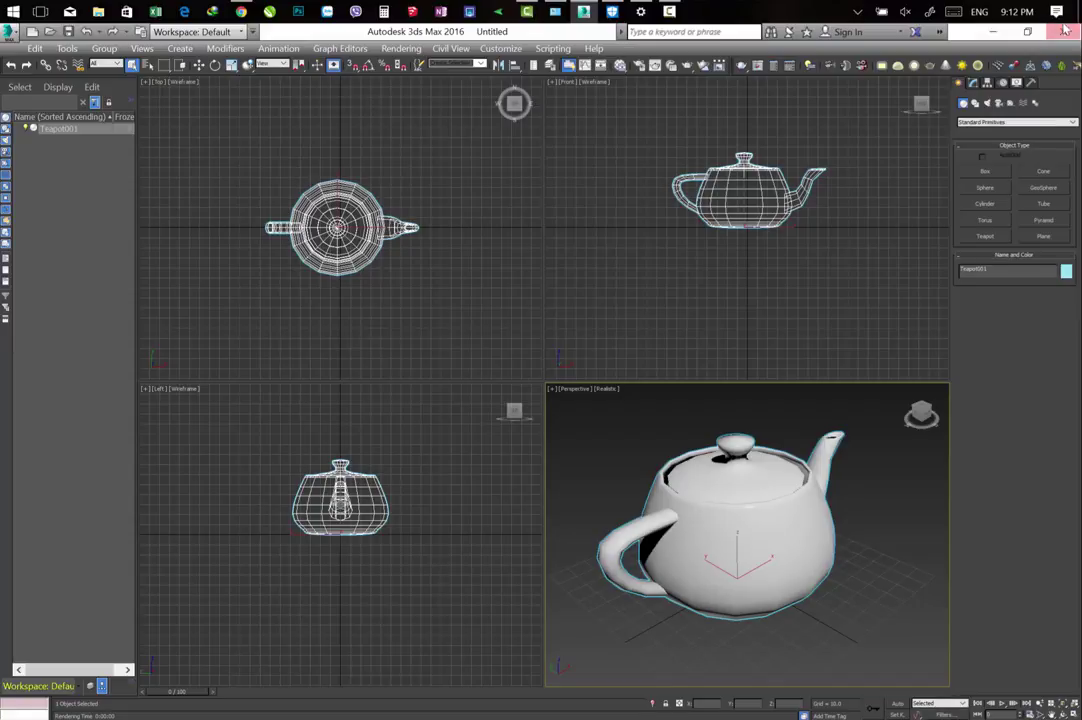
{"action": "key", "text": "ctrl+n"}
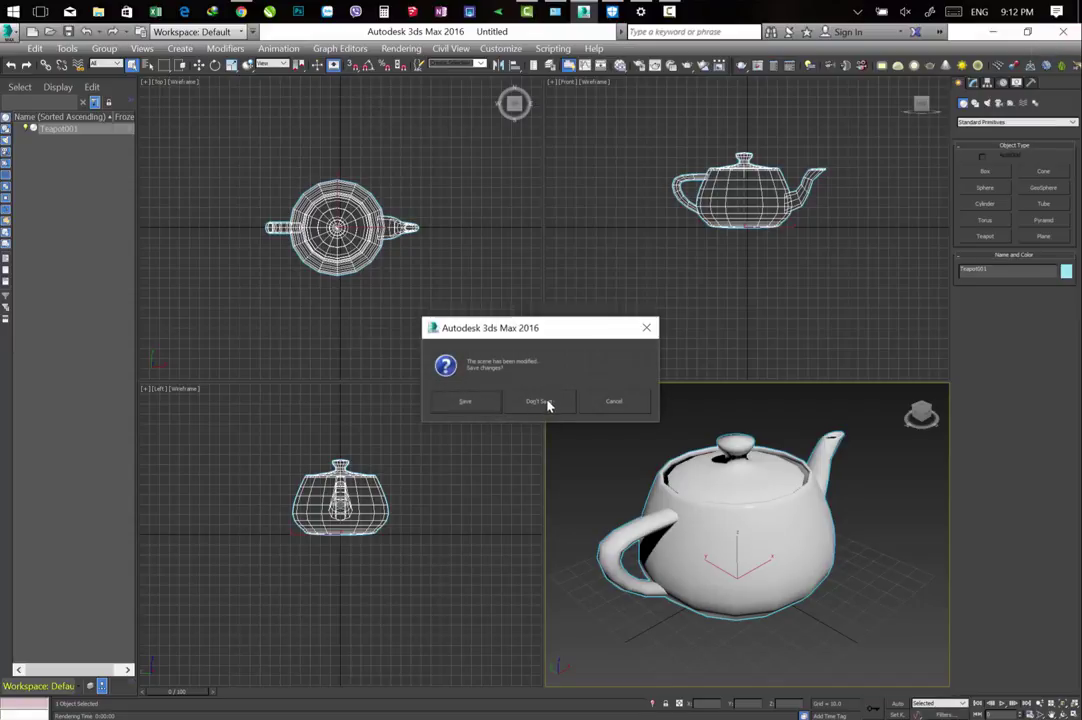
Discard scene changes and tile the desktop VMPPmax and C:\VMPPmax folders side by side.
{"action": "left_click", "coordinate": [540, 403]}
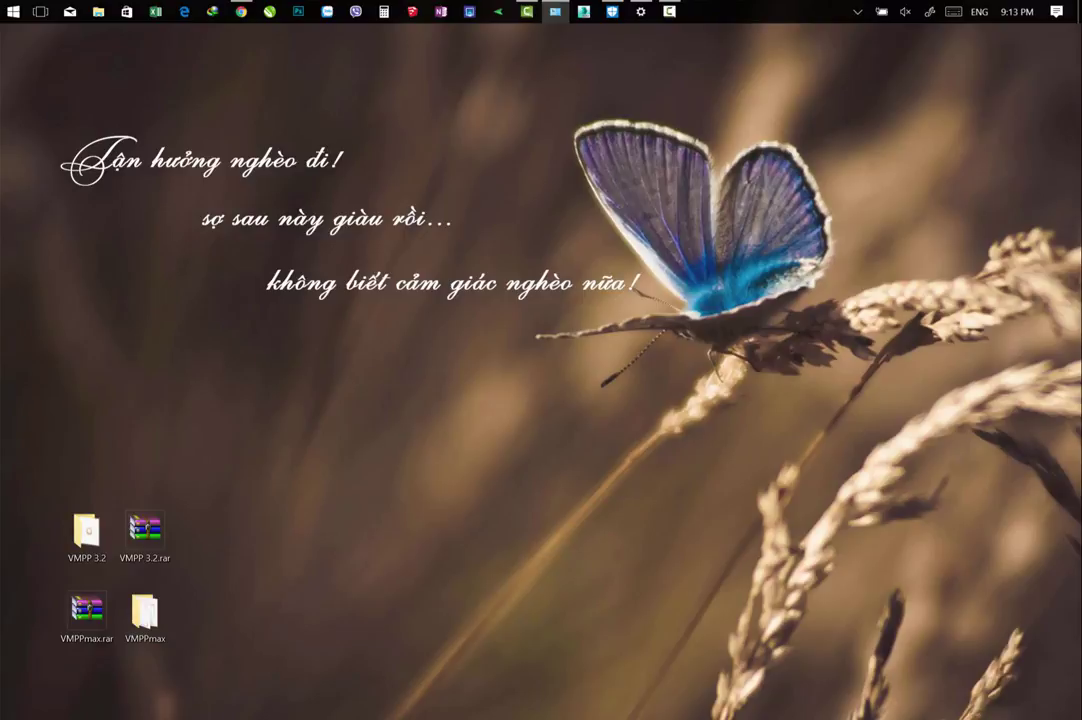
{"action": "double_click", "coordinate": [148, 612]}
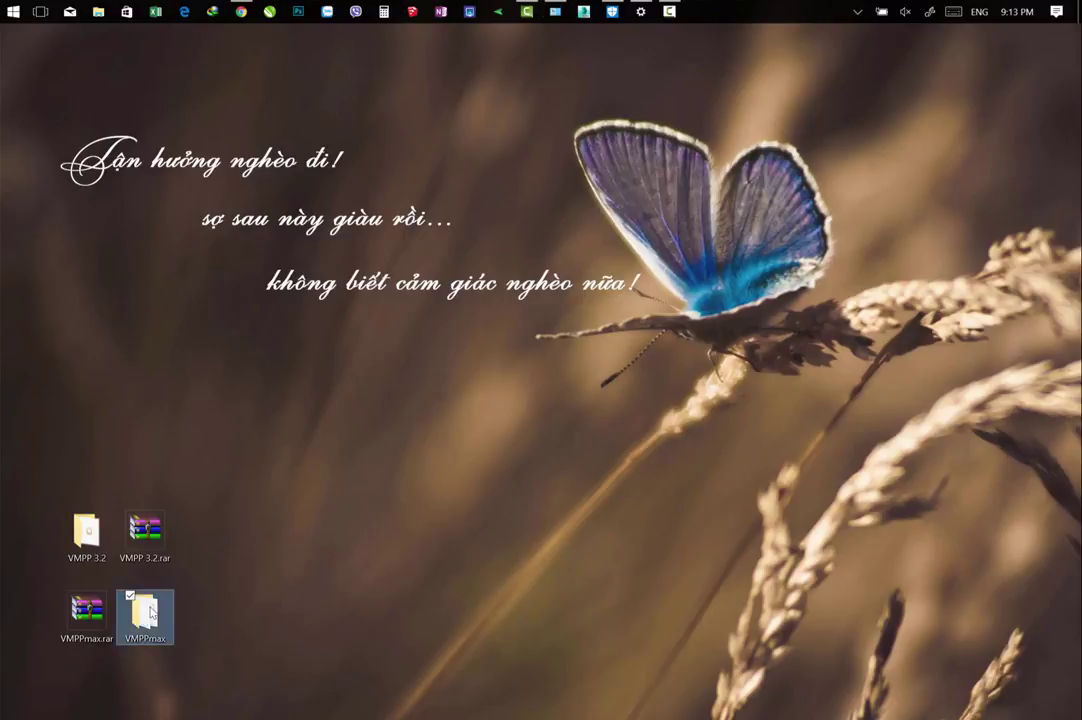
{"action": "key", "text": "super+Right"}
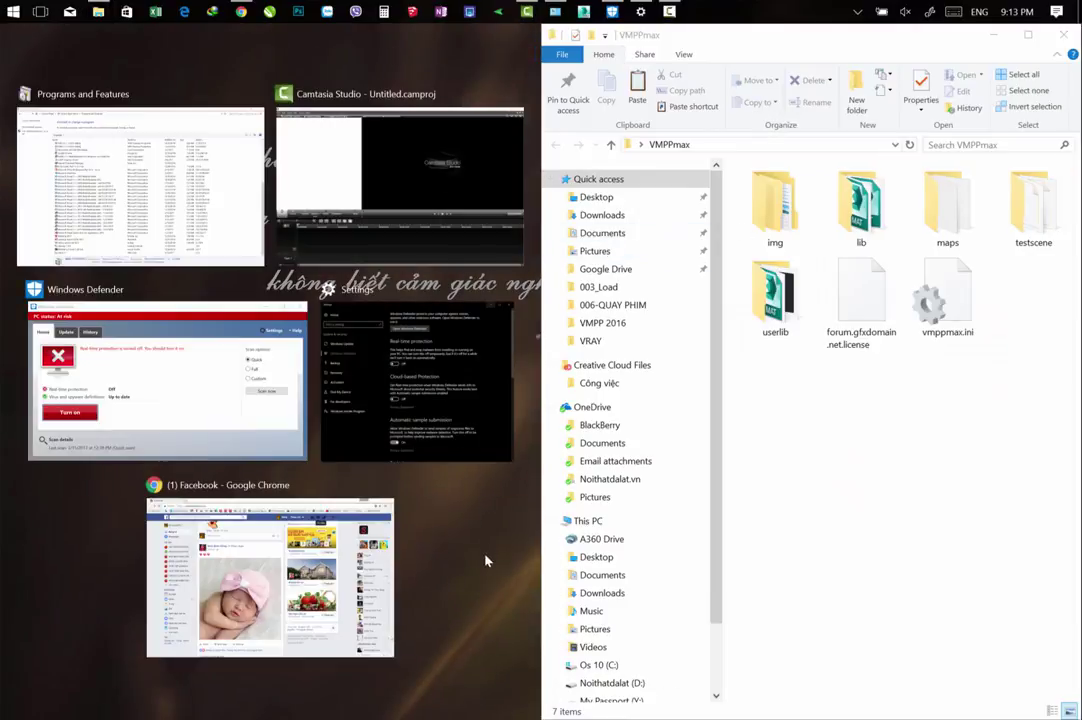
{"action": "left_click", "coordinate": [486, 560]}
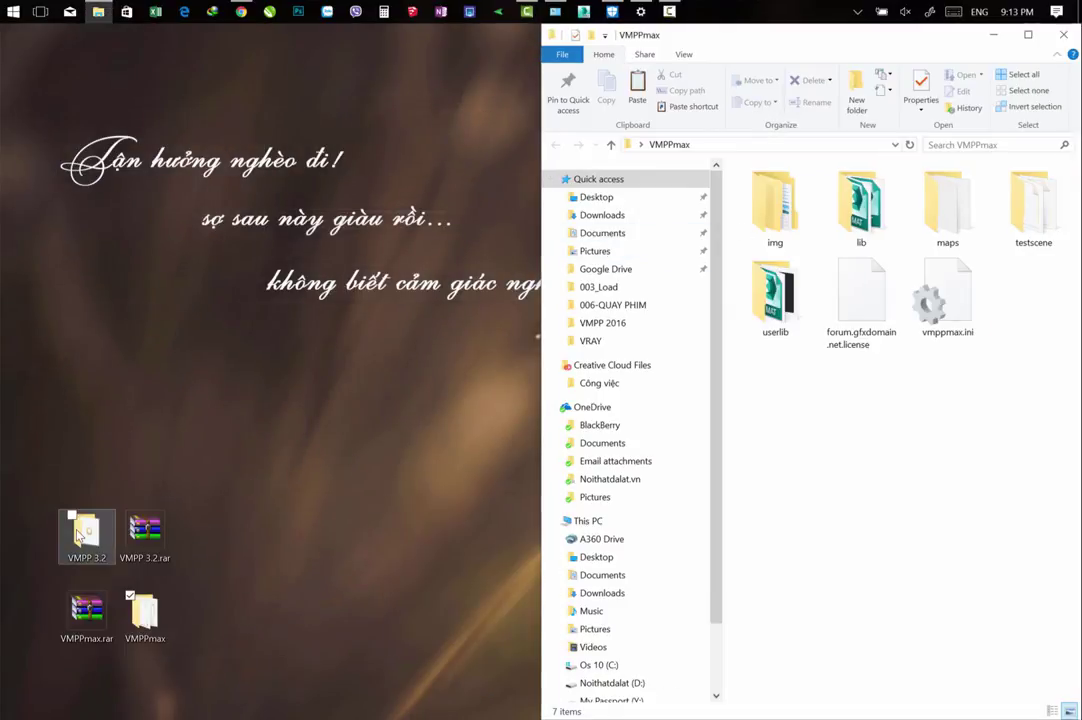
{"action": "double_click", "coordinate": [86, 530]}
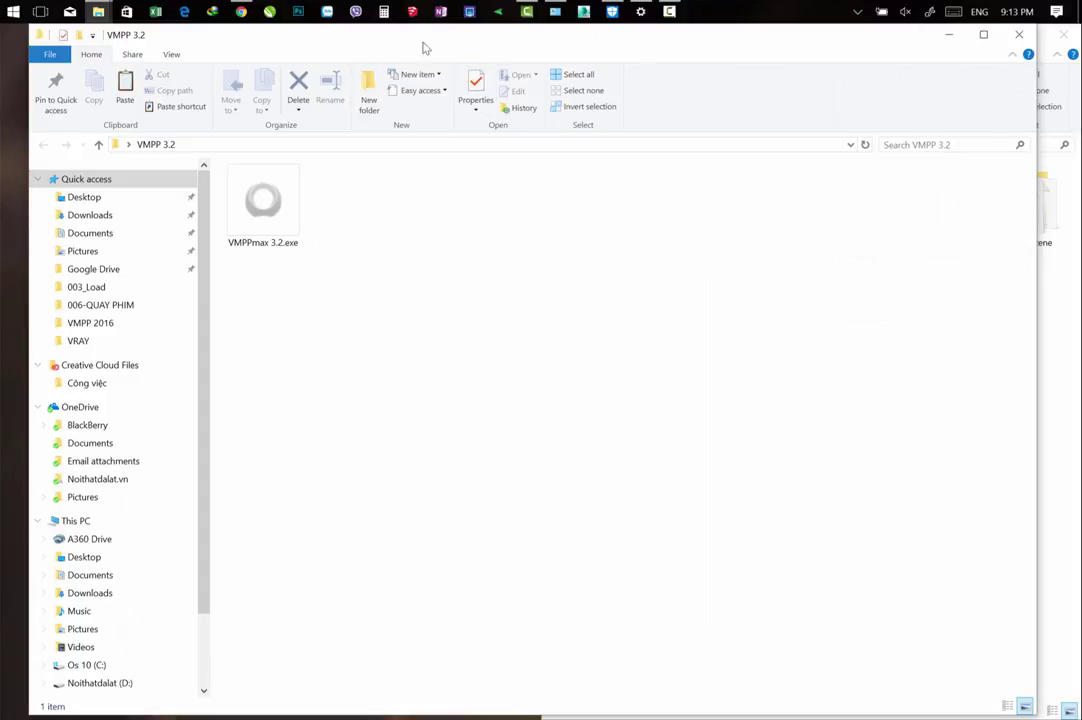
{"action": "key", "text": "super+Left"}
{"action": "left_click", "coordinate": [60, 664]}
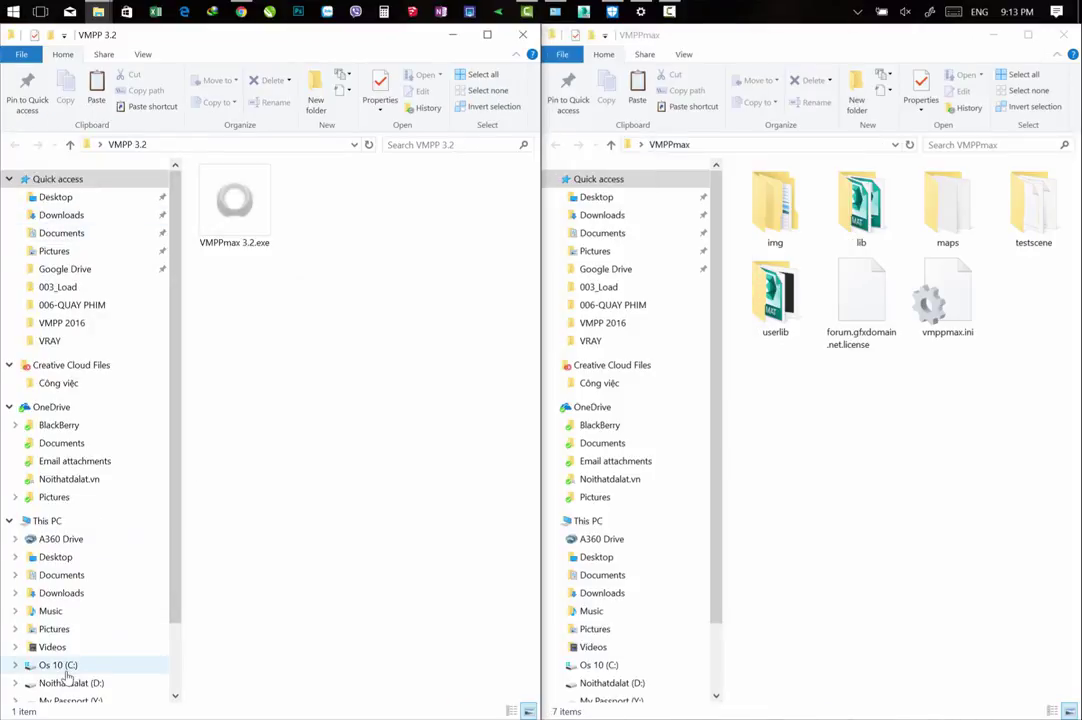
{"action": "double_click", "coordinate": [249, 326]}
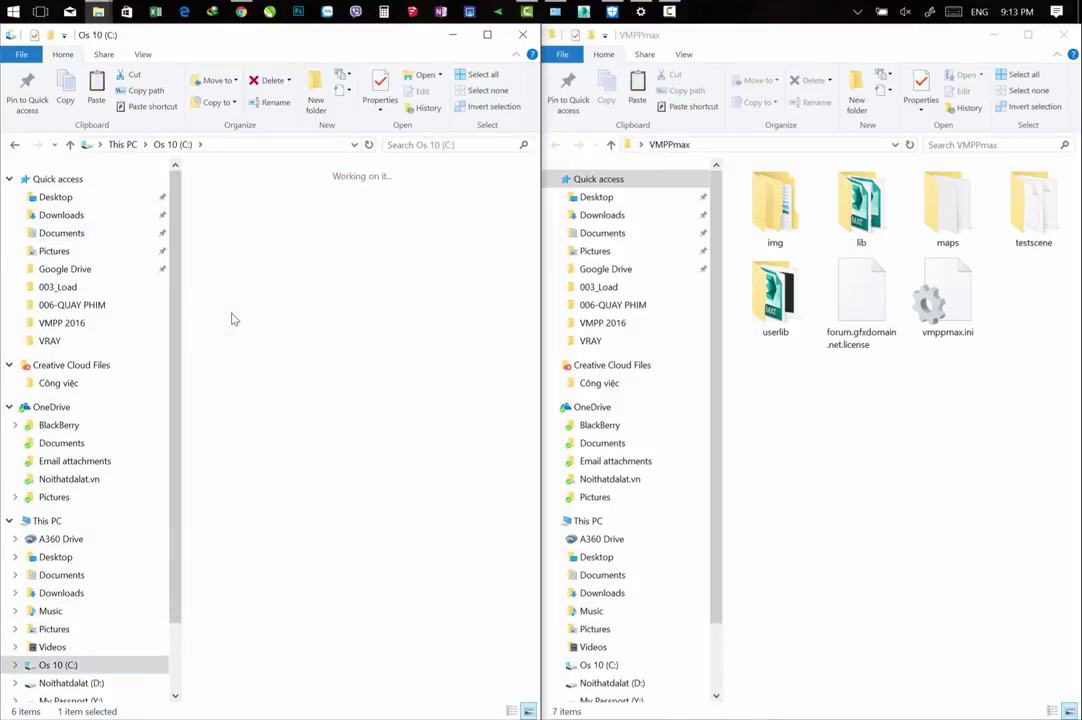
Copy the userlib folder from desktop VMPPmax and paste it into C:\VMPPmax.
{"action": "left_click", "coordinate": [945, 420]}
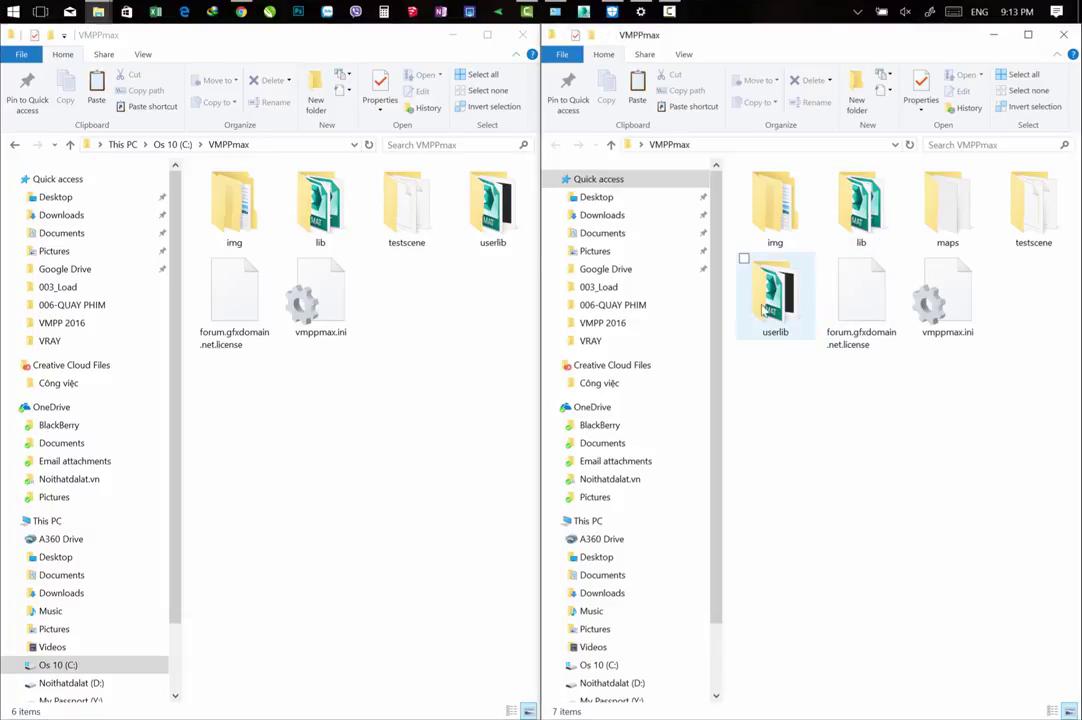
{"action": "left_click", "coordinate": [774, 270]}
{"action": "right_click", "coordinate": [774, 270]}
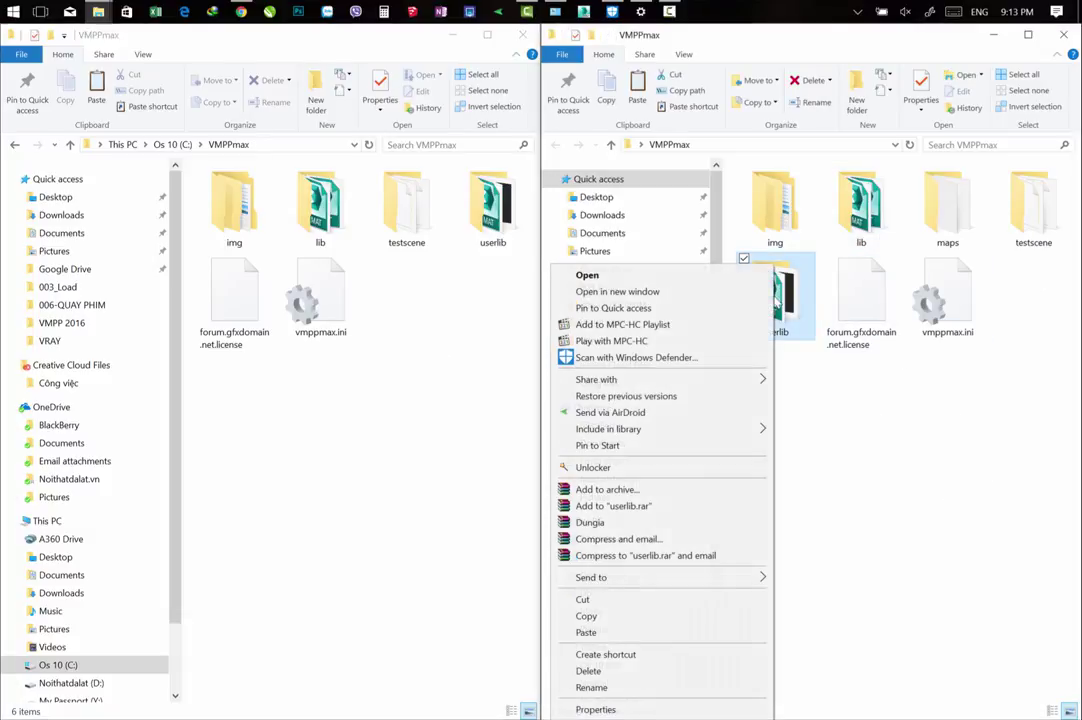
{"action": "left_click", "coordinate": [590, 616]}
{"action": "right_click", "coordinate": [284, 318]}
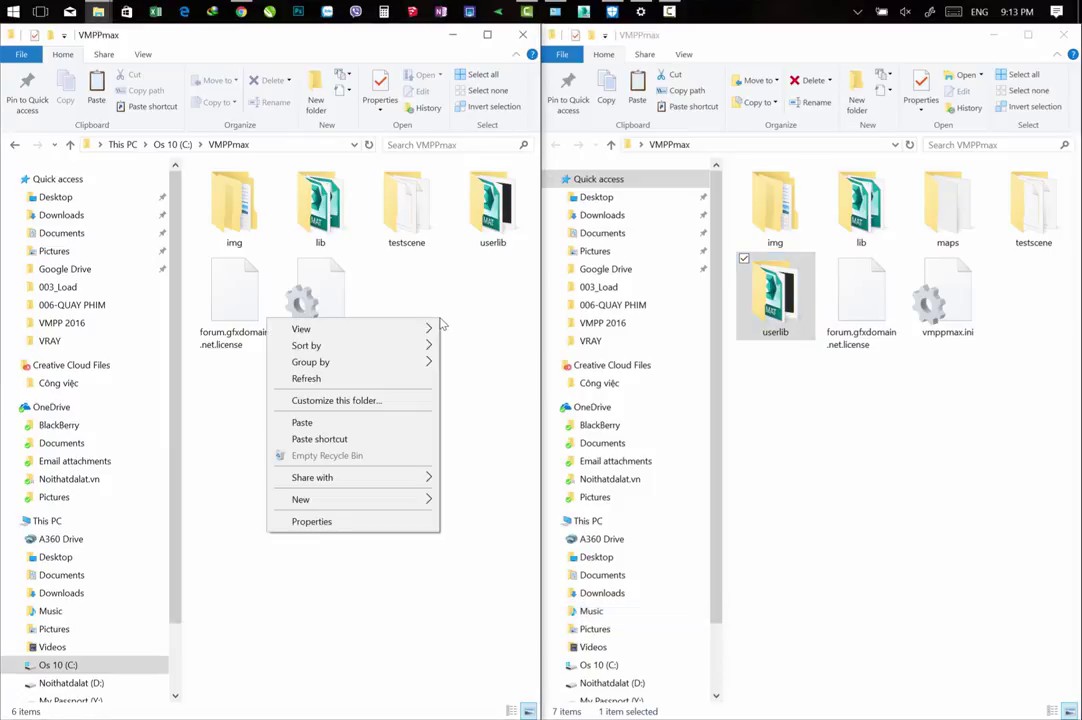
{"action": "left_click", "coordinate": [309, 420]}
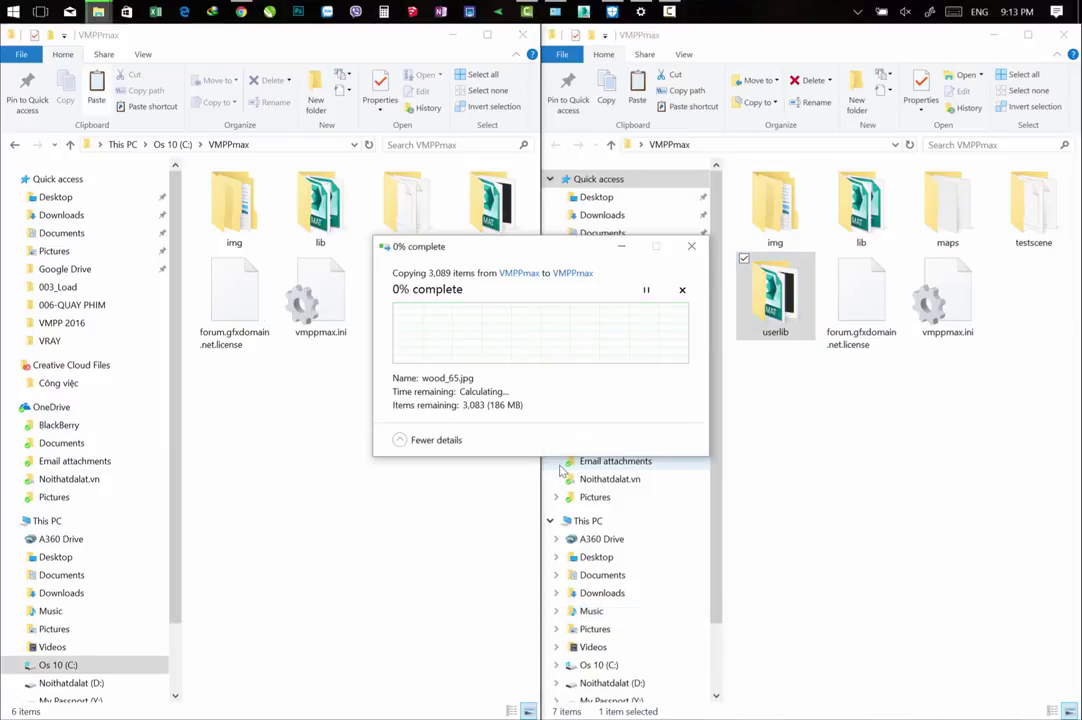